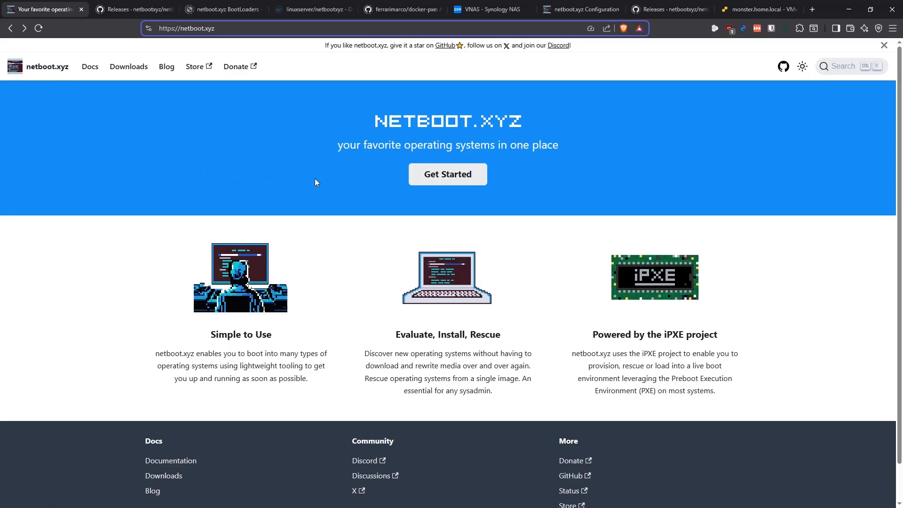
# - Read the netboot.xyz homepage tagline and the feature descriptions, including the Powered by the iPXE project section
pyautogui.moveTo(399, 125); pyautogui.dragTo(353, 134)
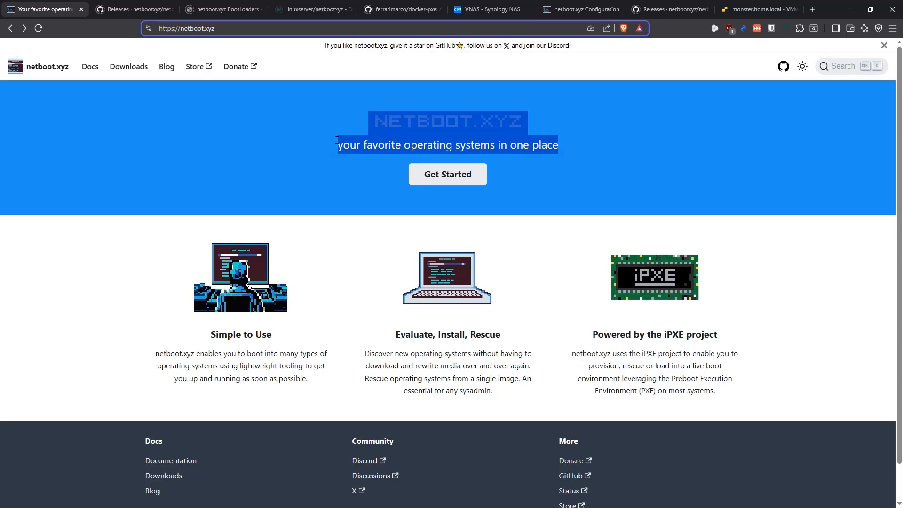
pyautogui.click(281, 157)
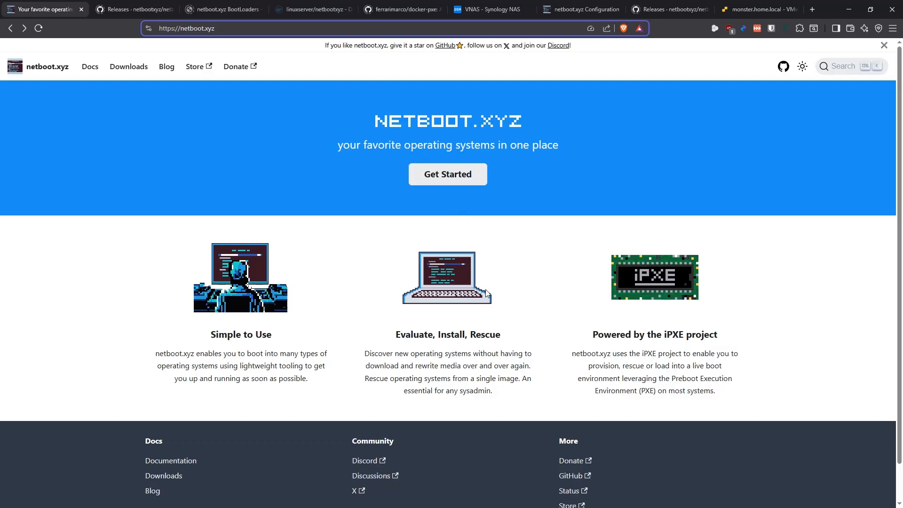
pyautogui.tripleClick(257, 359)
pyautogui.click(210, 364)
pyautogui.moveTo(499, 393); pyautogui.dragTo(364, 352)
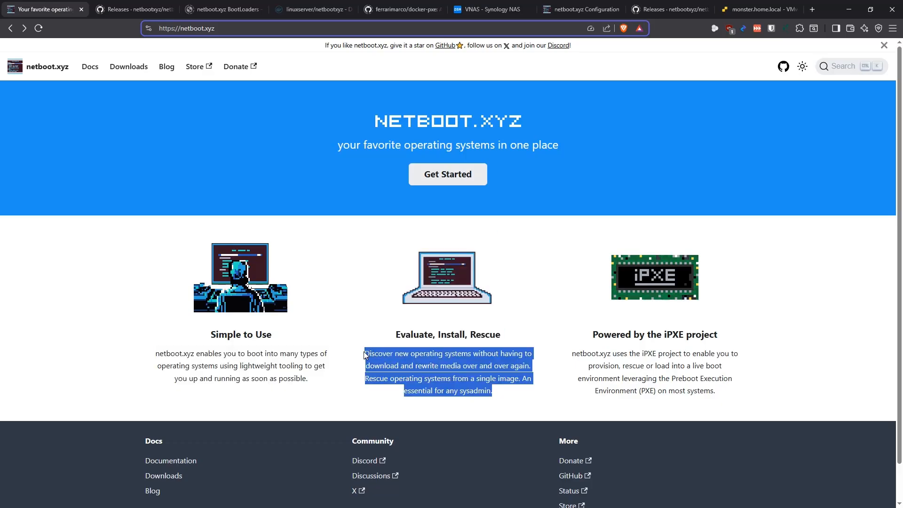
pyautogui.click(440, 362)
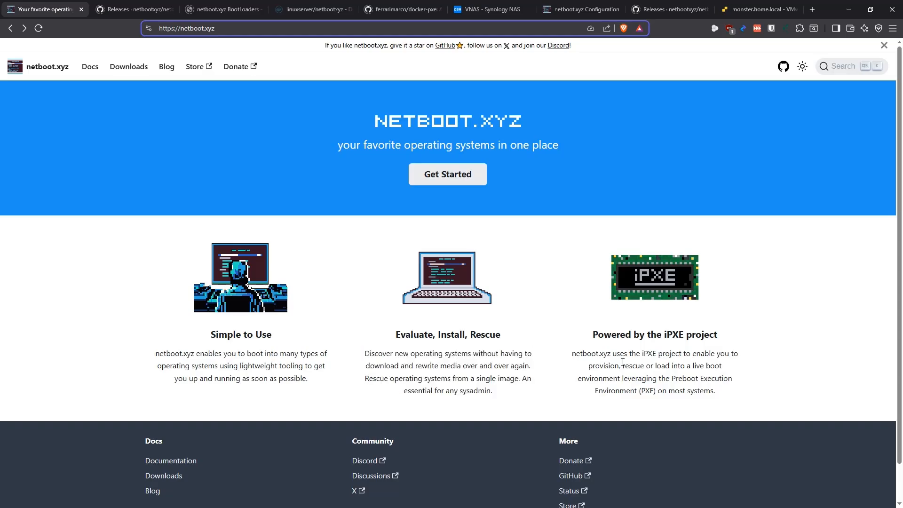
pyautogui.moveTo(723, 338); pyautogui.dragTo(564, 336)
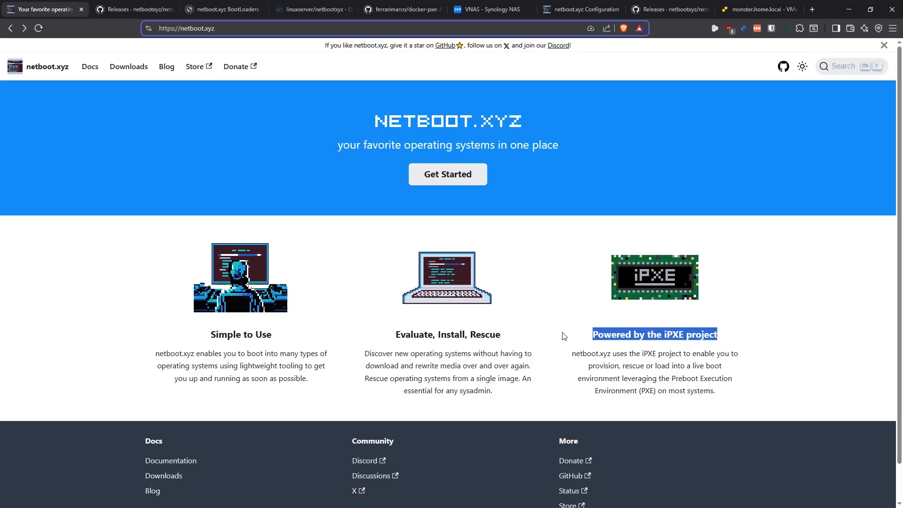
pyautogui.click(670, 334)
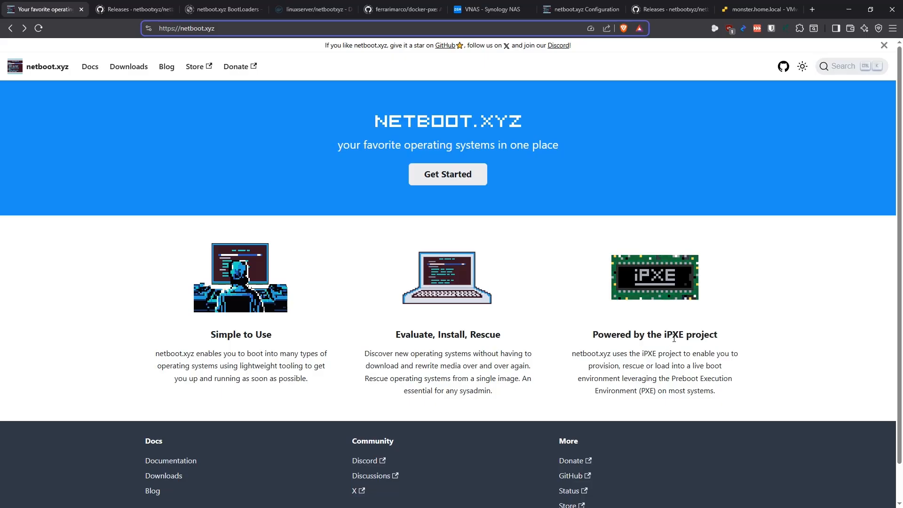
pyautogui.doubleClick(680, 335)
pyautogui.click(646, 358)
pyautogui.moveTo(682, 381); pyautogui.dragTo(663, 391)
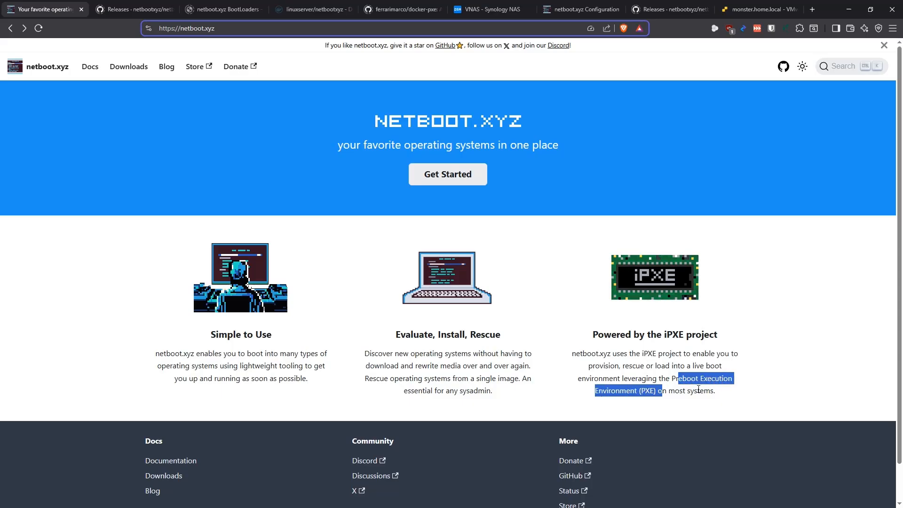
pyautogui.click(702, 389)
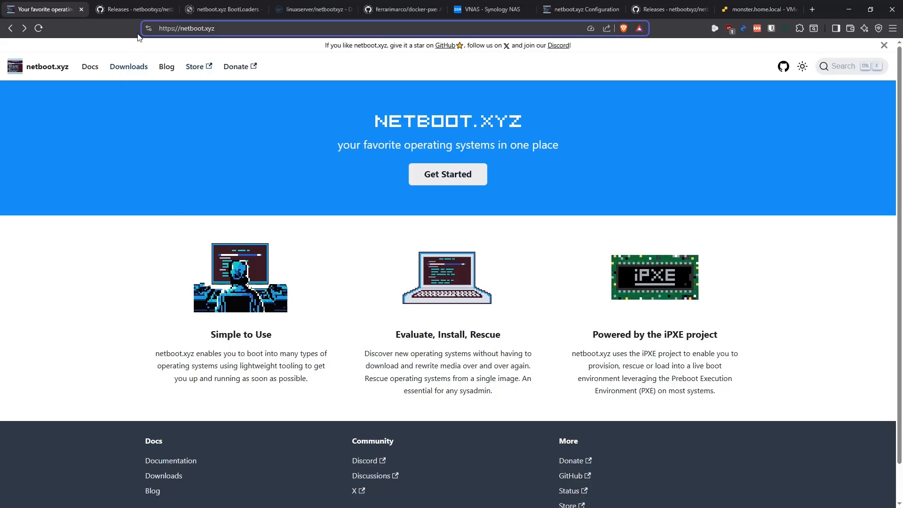
# - Switch to the Synology NAS desktop and create a folder named NetBoot.XYZ in docker/Projects, copying its name
pyautogui.hotkey('ctrl', 'Tab')
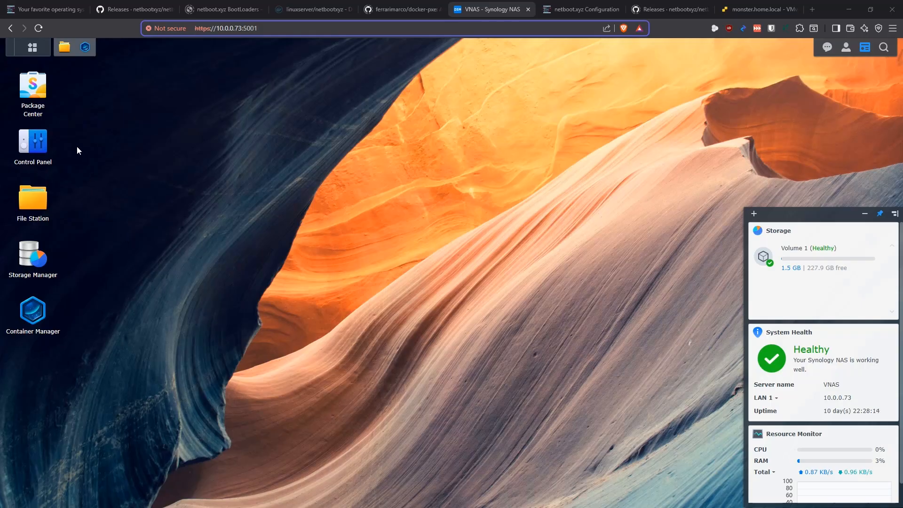
pyautogui.click(65, 47)
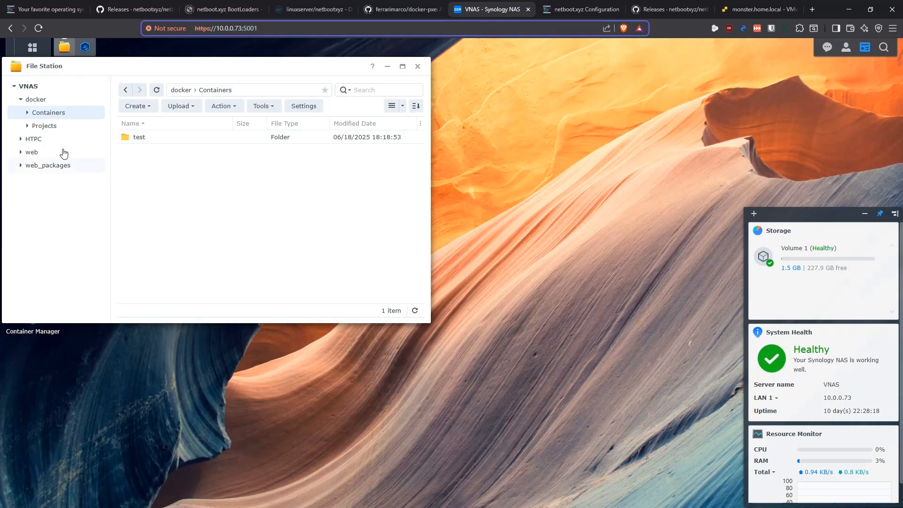
pyautogui.click(27, 125)
pyautogui.click(28, 113)
pyautogui.click(47, 139)
pyautogui.click(140, 106)
pyautogui.click(151, 123)
pyautogui.write('NetBoot.XZ')
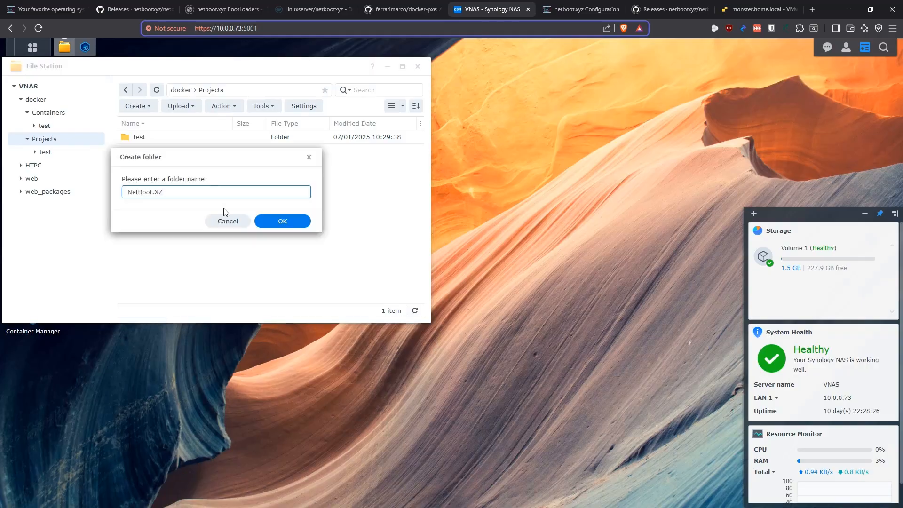
pyautogui.hotkey('ctrl', 'a')
pyautogui.hotkey('ctrl', 'c')
pyautogui.click(292, 222)
# - Create a folder with the same copied name, NetBoot.XYZ, in docker/Containers
pyautogui.click(54, 112)
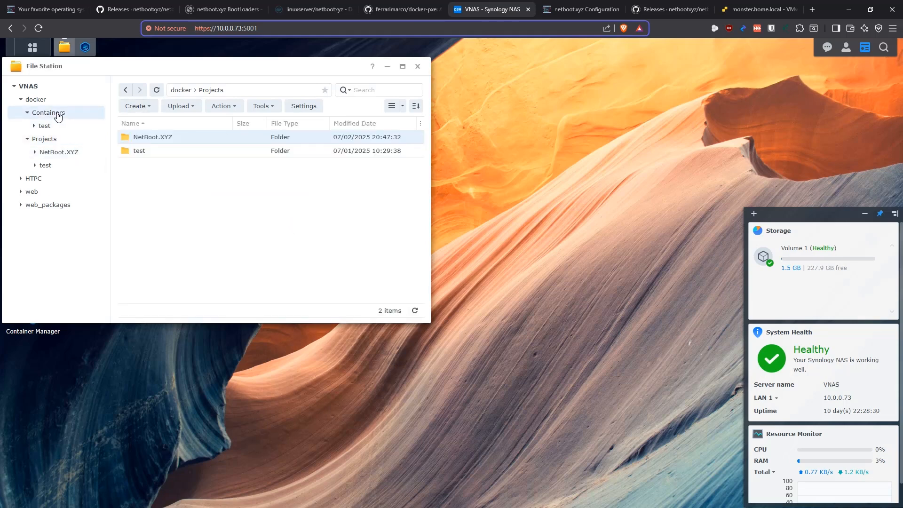
pyautogui.click(142, 106)
pyautogui.click(150, 124)
pyautogui.hotkey('ctrl', 'v')
pyautogui.click(290, 223)
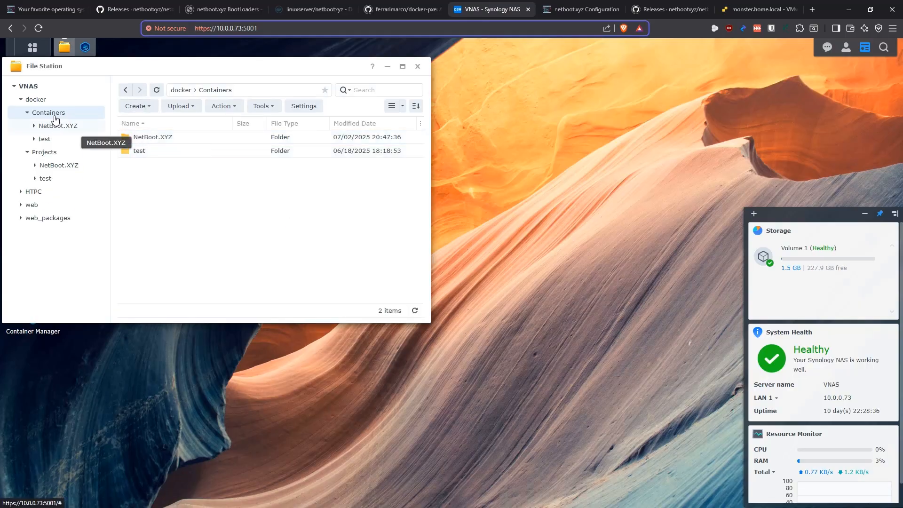
# - Create two subfolders named config and assets inside docker/Containers/NetBoot.XYZ
pyautogui.doubleClick(154, 138)
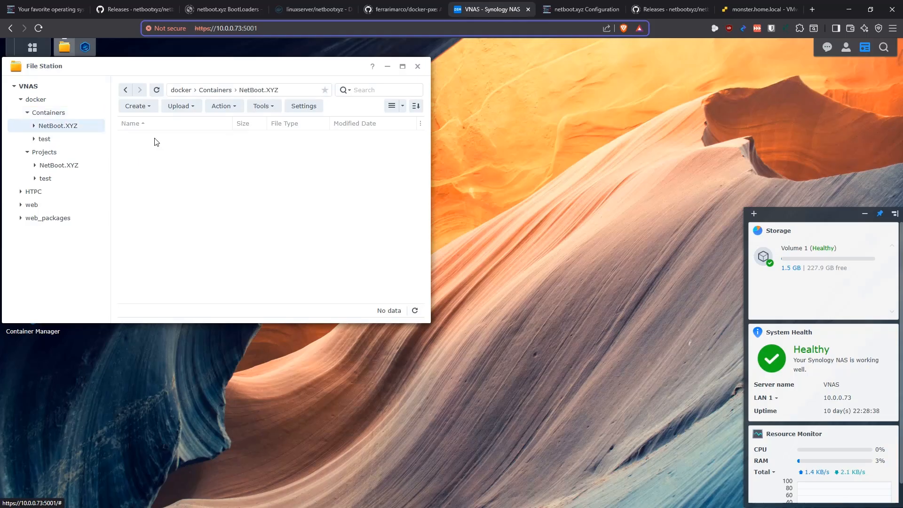
pyautogui.click(148, 108)
pyautogui.click(151, 123)
pyautogui.write('config')
pyautogui.press('Return')
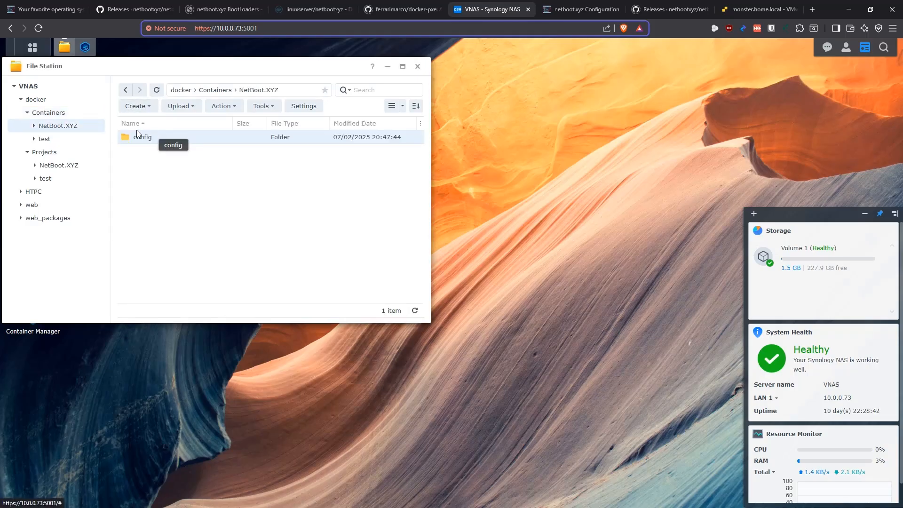
pyautogui.click(136, 107)
pyautogui.click(144, 123)
pyautogui.write('assets')
pyautogui.press('Return')
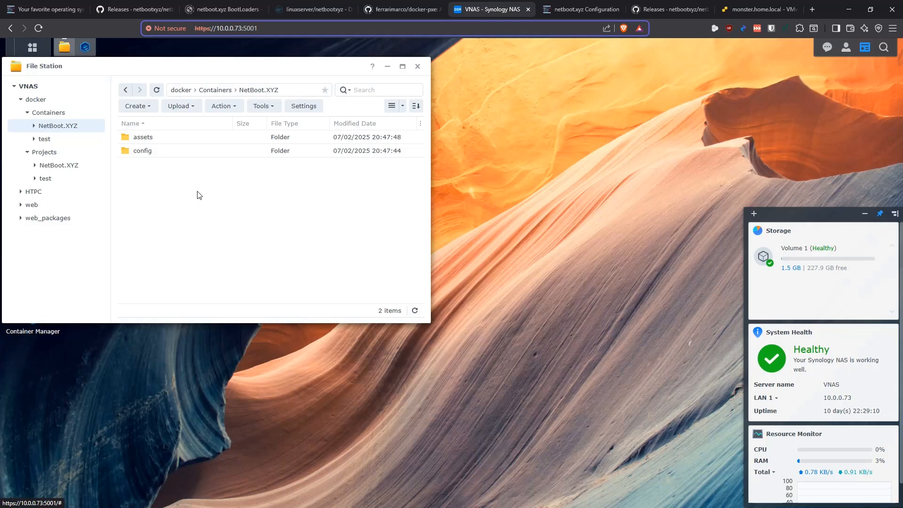
# - Create a new text document named boot.ipxe in the NetBoot.XYZ assets folder, accepting the file extension change
pyautogui.doubleClick(152, 138)
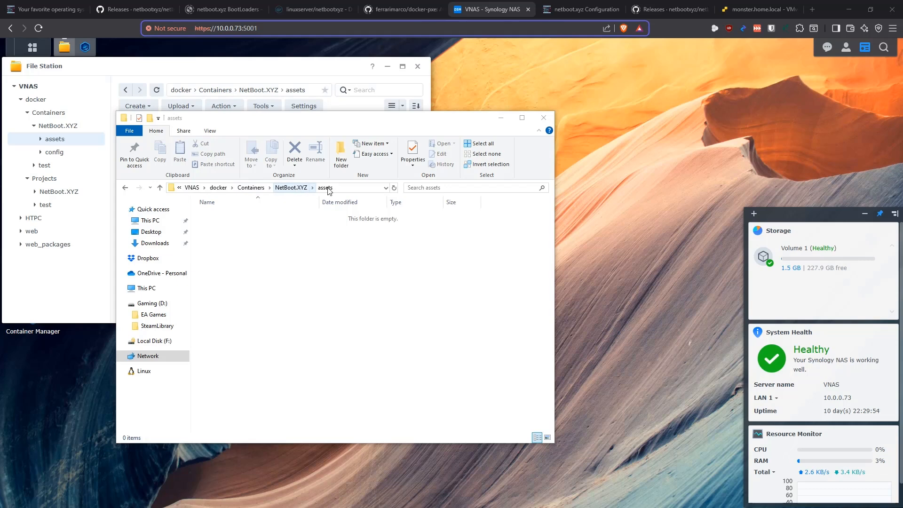
pyautogui.rightClick(249, 248)
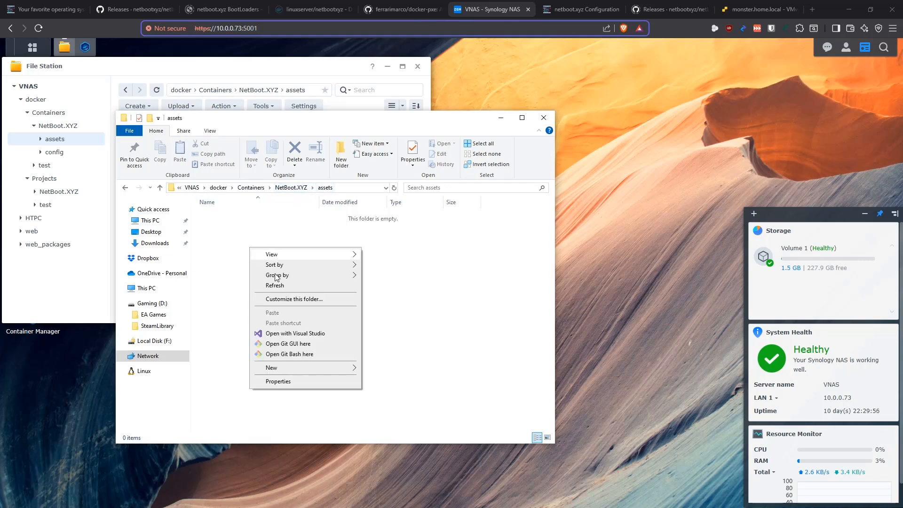
pyautogui.moveTo(352, 368)
pyautogui.click(394, 336)
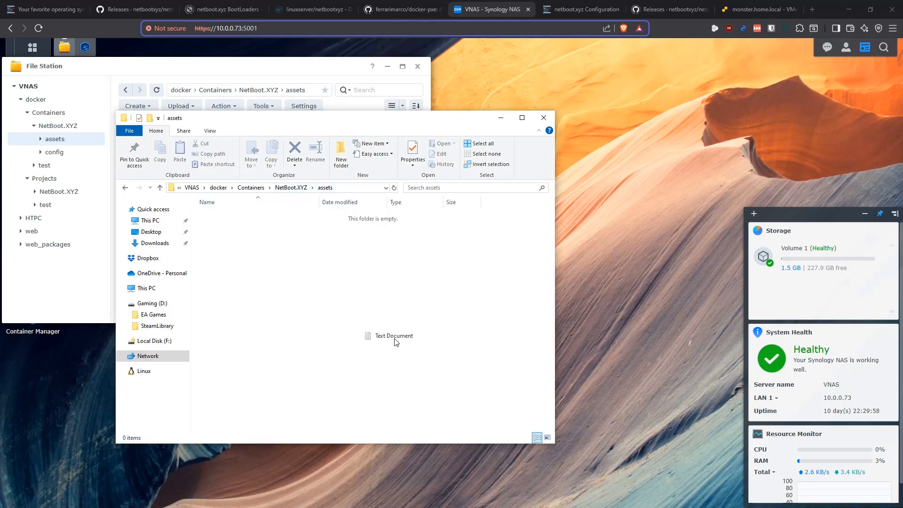
pyautogui.press('Delete')
pyautogui.press('Delete')
pyautogui.press('Delete')
pyautogui.press('Delete')
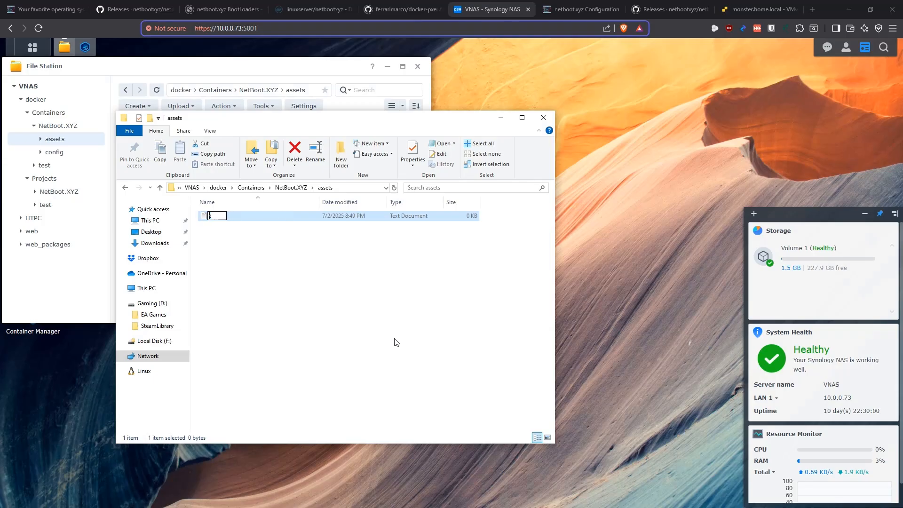
pyautogui.write('boot.ipxe')
pyautogui.press('Return')
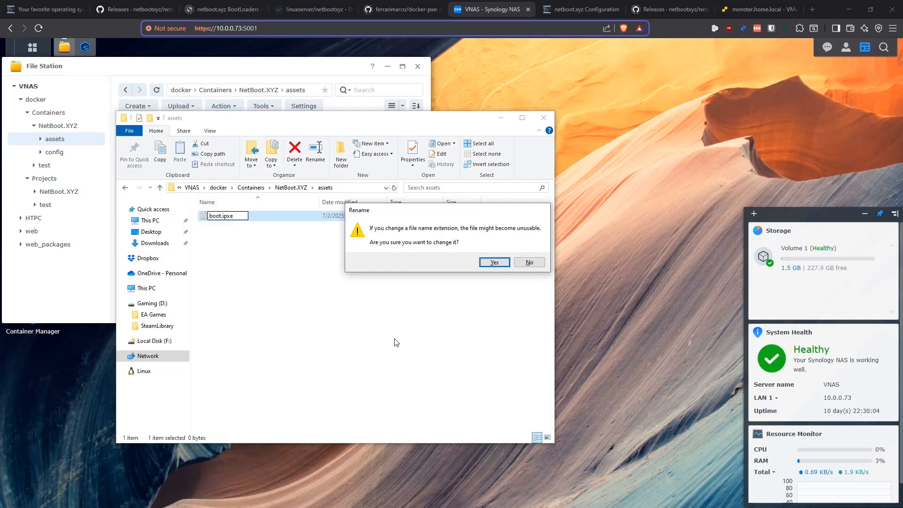
pyautogui.click(491, 262)
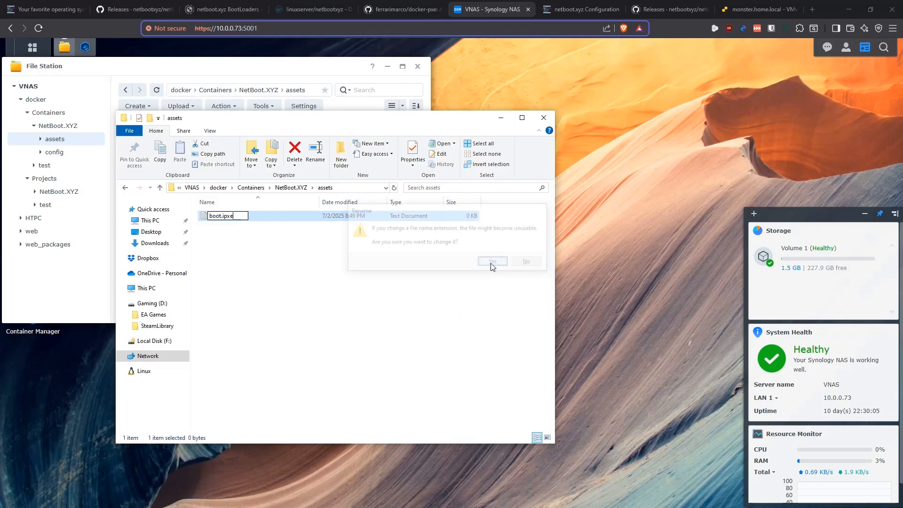
# - Open boot.ipxe from the assets folder with Notepad
pyautogui.rightClick(229, 216)
pyautogui.press('Escape')
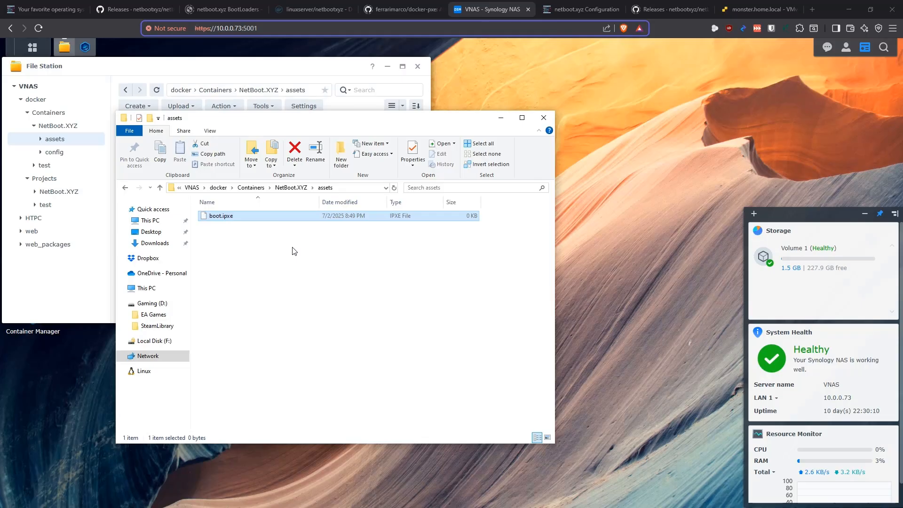
pyautogui.press('Return')
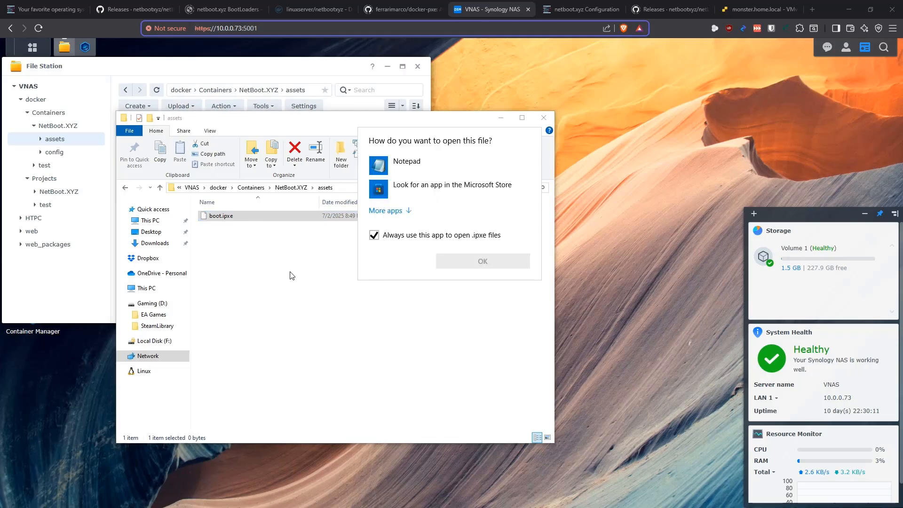
pyautogui.click(394, 167)
pyautogui.click(400, 237)
pyautogui.click(405, 239)
pyautogui.click(415, 241)
pyautogui.click(461, 260)
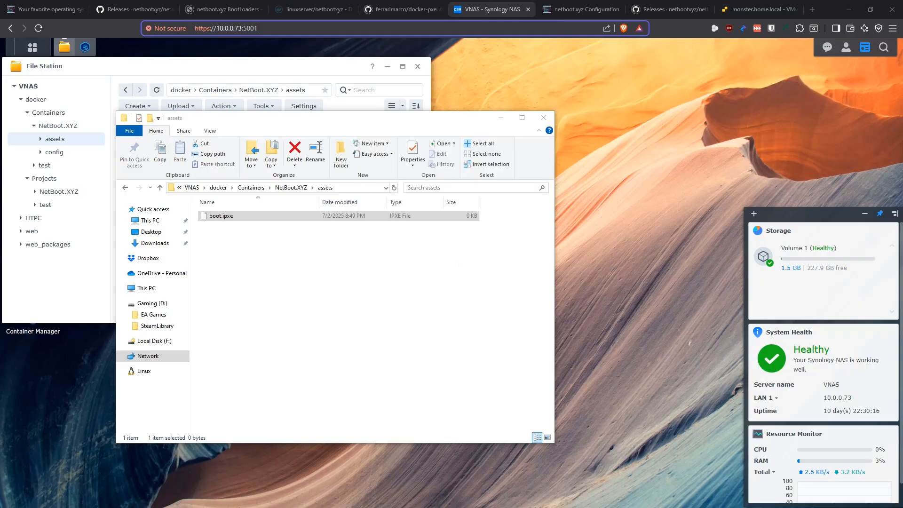
pyautogui.rightClick(332, 127)
pyautogui.click(357, 170)
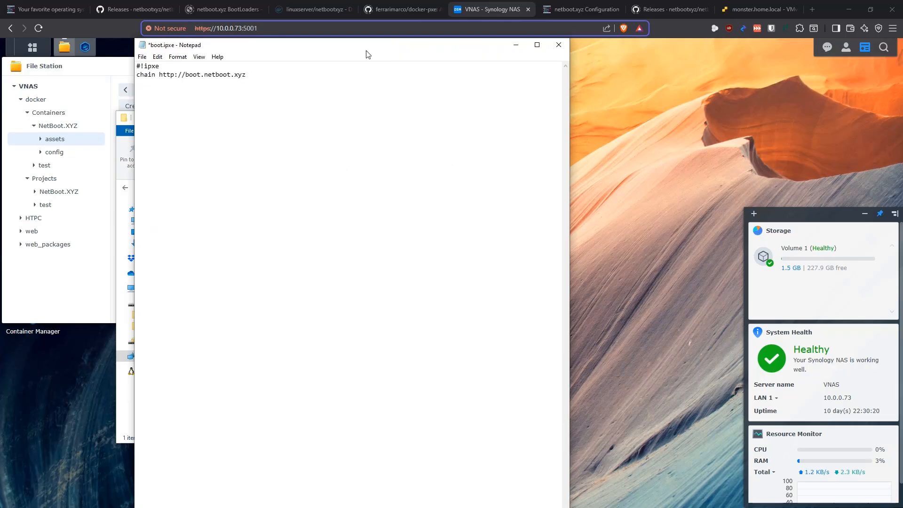
pyautogui.moveTo(367, 45); pyautogui.dragTo(436, 156)
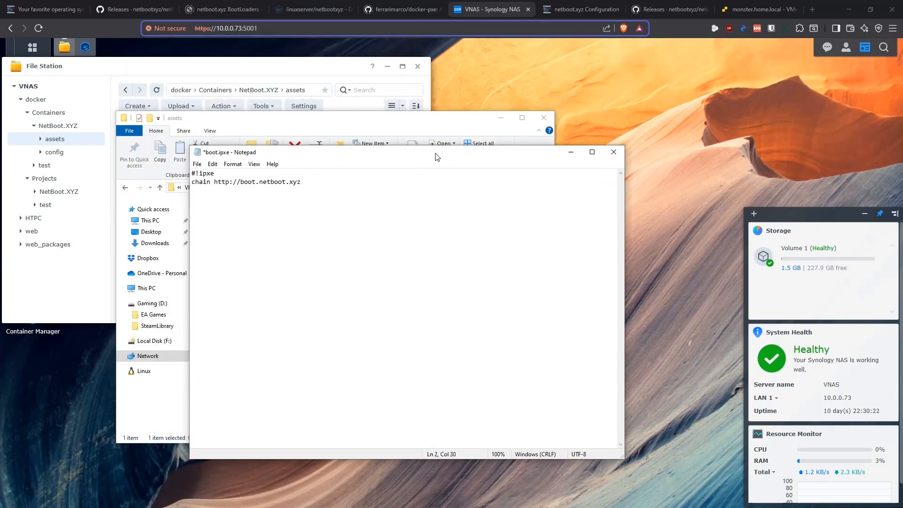
pyautogui.moveTo(201, 174); pyautogui.dragTo(181, 180)
pyautogui.click(221, 174)
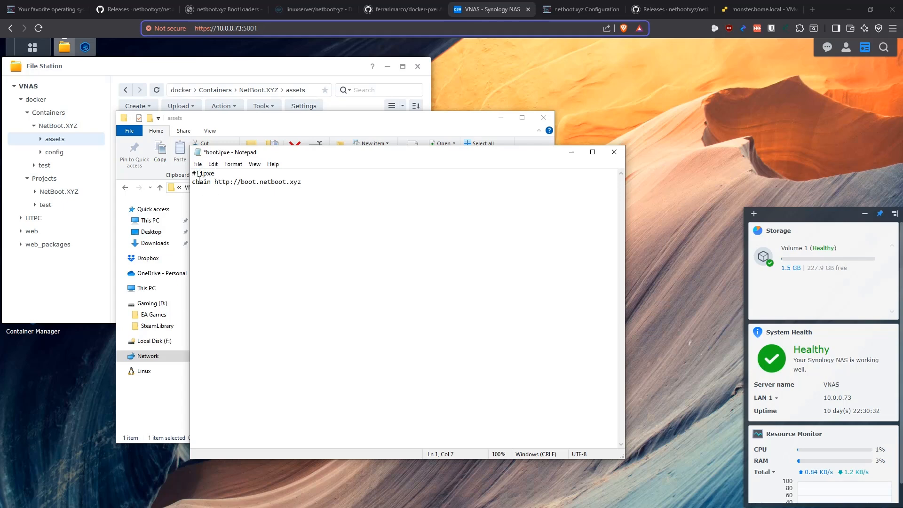
pyautogui.moveTo(304, 183); pyautogui.dragTo(217, 183)
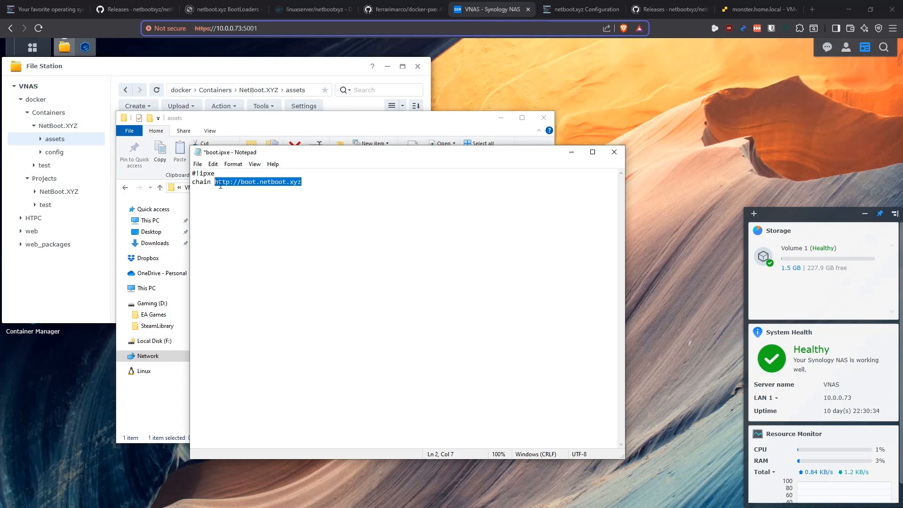
pyautogui.click(248, 187)
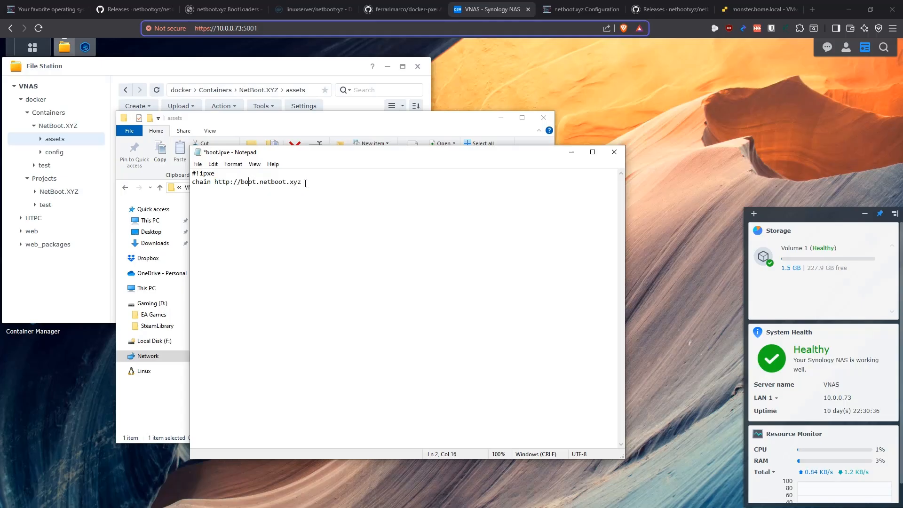
# - Save boot.ipxe, close its editor and move the assets folder window aside
pyautogui.click(197, 164)
pyautogui.click(216, 204)
pyautogui.click(614, 152)
pyautogui.click(295, 255)
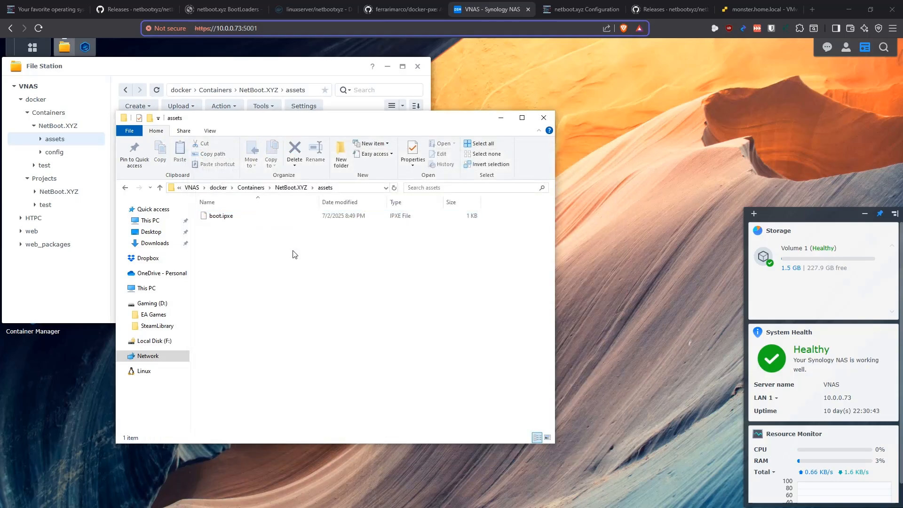
pyautogui.moveTo(376, 121); pyautogui.dragTo(264, 183)
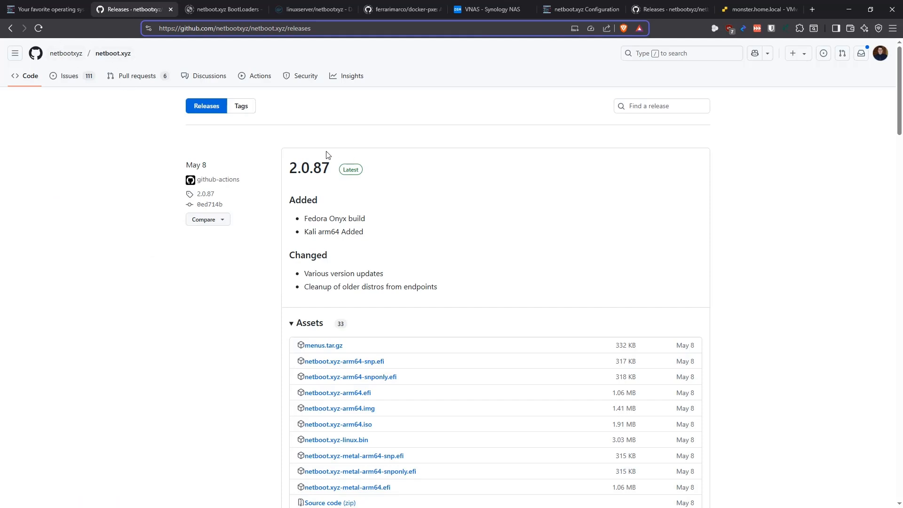
# - List all assets of netboot.xyz release 2.0.87 and download netboot.xyz-undionly.kpxe into the NetBoot.XYZ assets folder
pyautogui.scroll(-3, 393, 226)
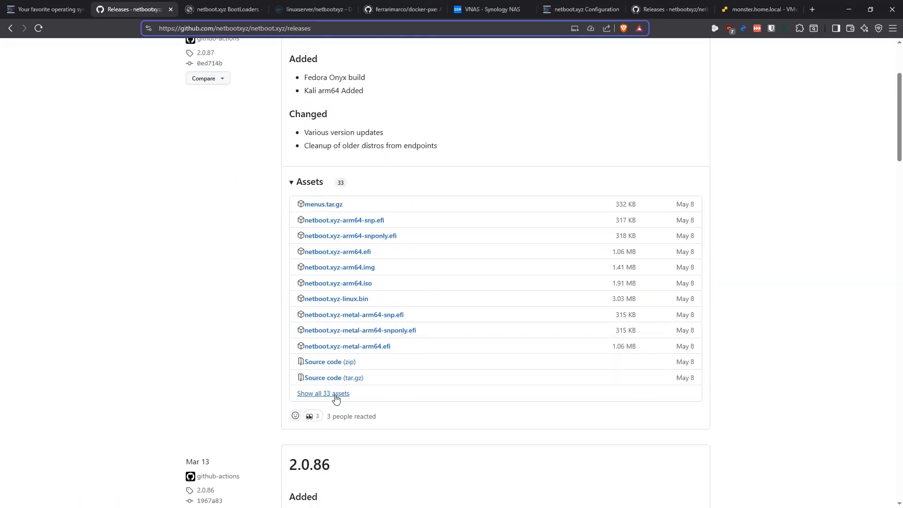
pyautogui.click(336, 394)
pyautogui.scroll(-3, 241, 285)
pyautogui.scroll(-4, 231, 259)
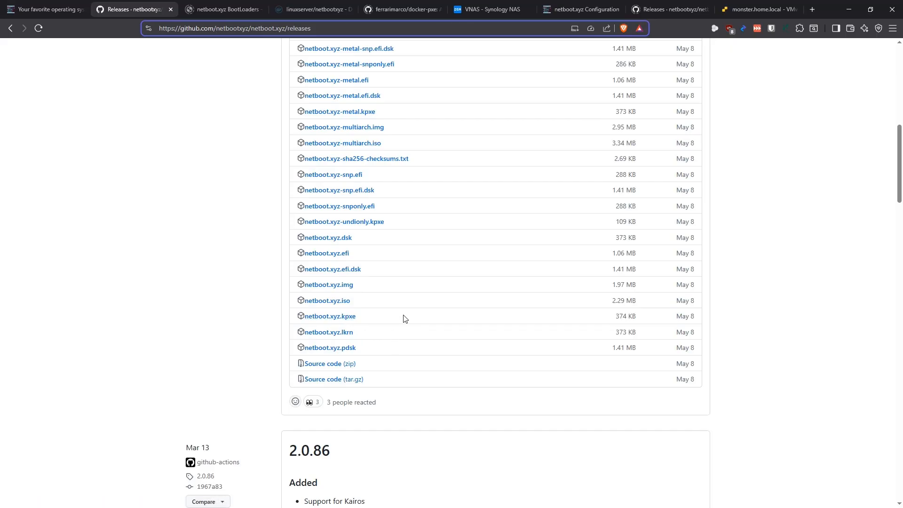
pyautogui.scroll(1, 401, 282)
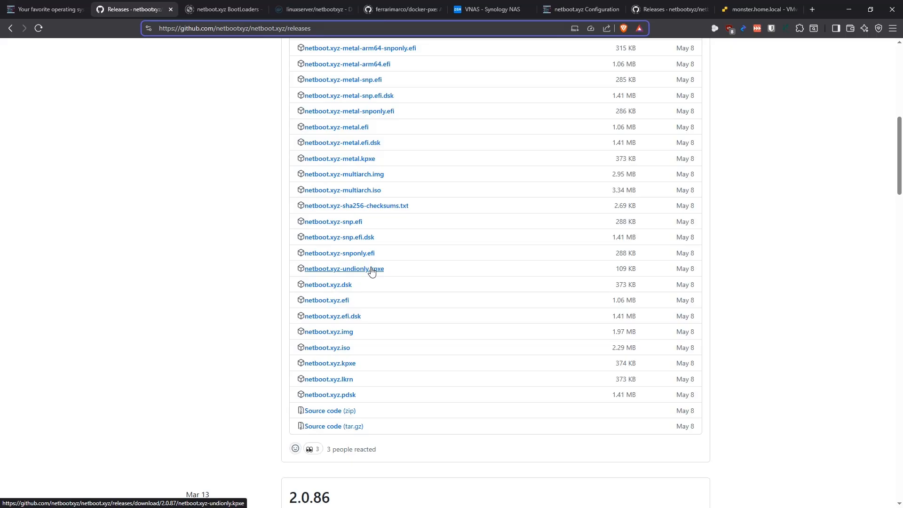
pyautogui.click(371, 269)
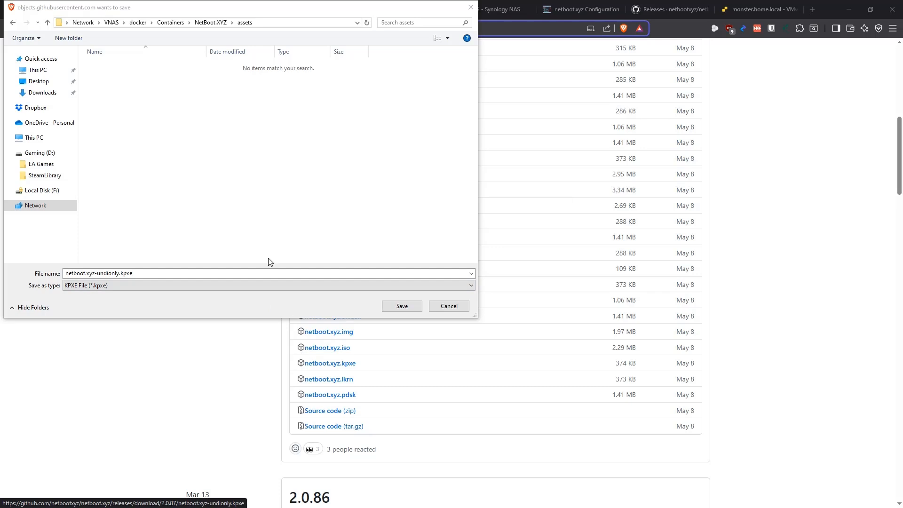
pyautogui.click(403, 306)
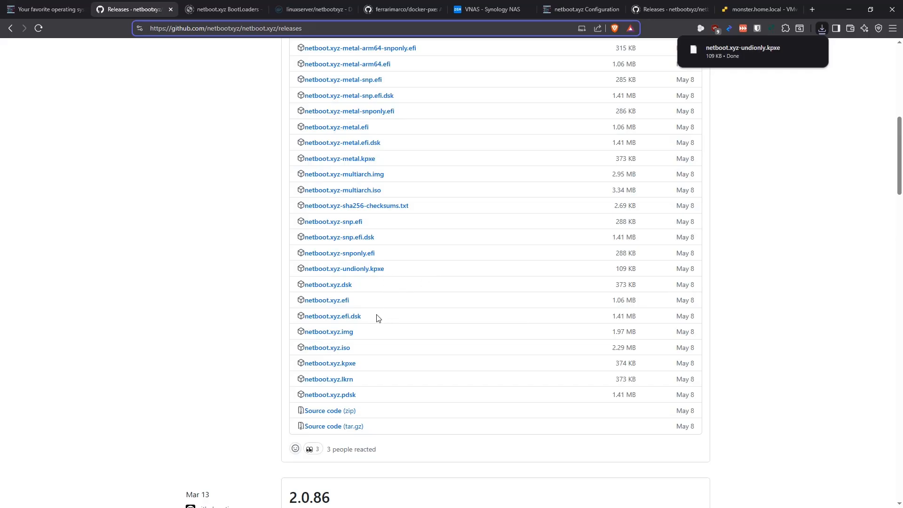
# - Download netboot.xyz.efi and netboot.xyz.kpxe from the same release into the NetBoot.XYZ assets folder
pyautogui.click(347, 302)
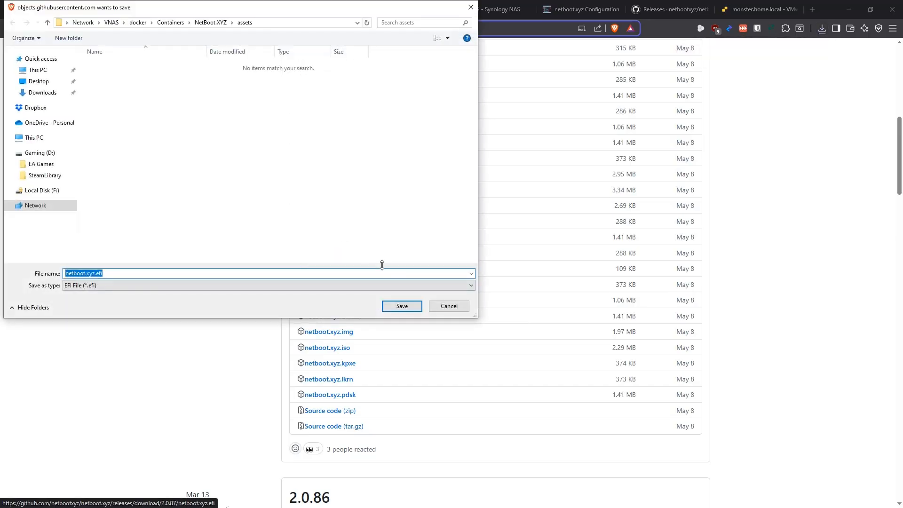
pyautogui.click(403, 306)
pyautogui.click(348, 363)
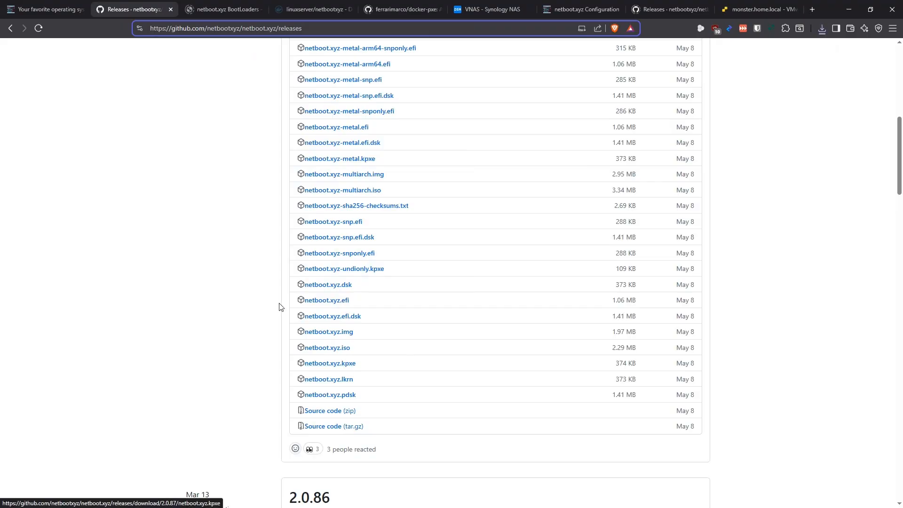
pyautogui.click(394, 306)
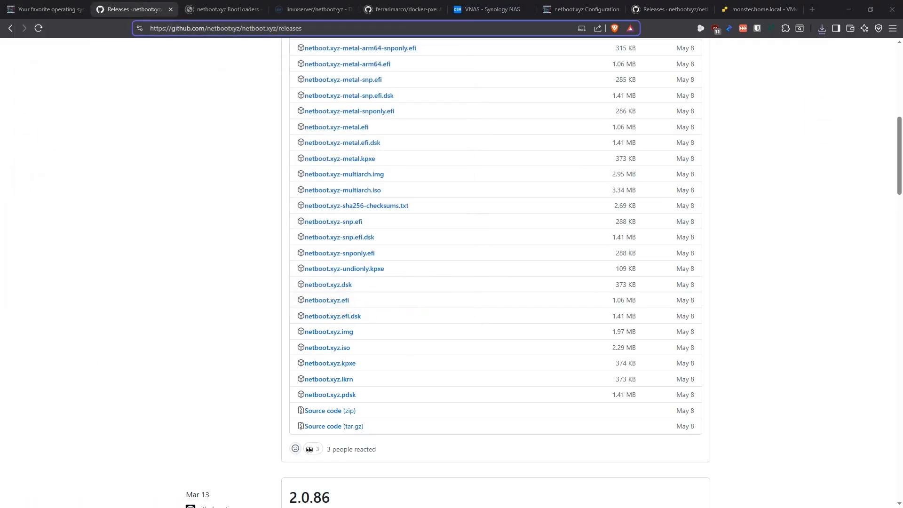
# - Switch to File Explorer and check the boot files in the assets folder
pyautogui.hotkey('alt', 'Tab')
pyautogui.click(109, 277)
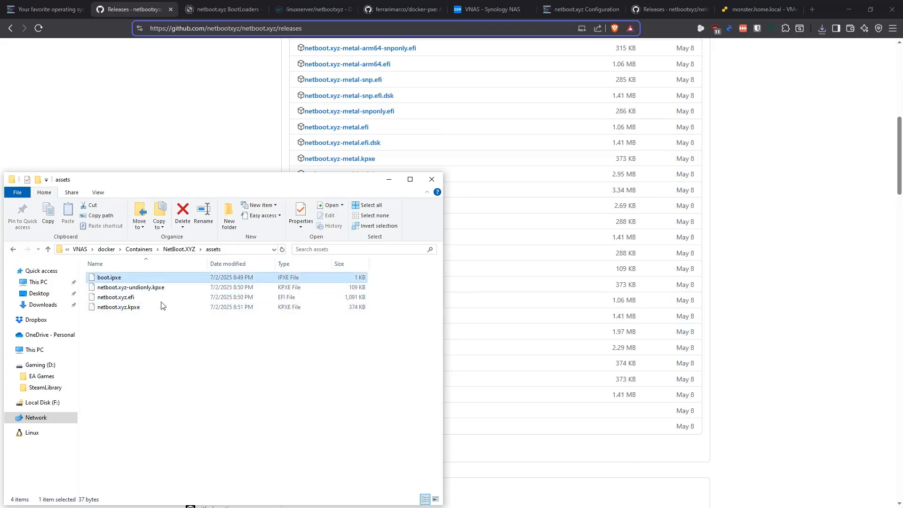
pyautogui.click(195, 377)
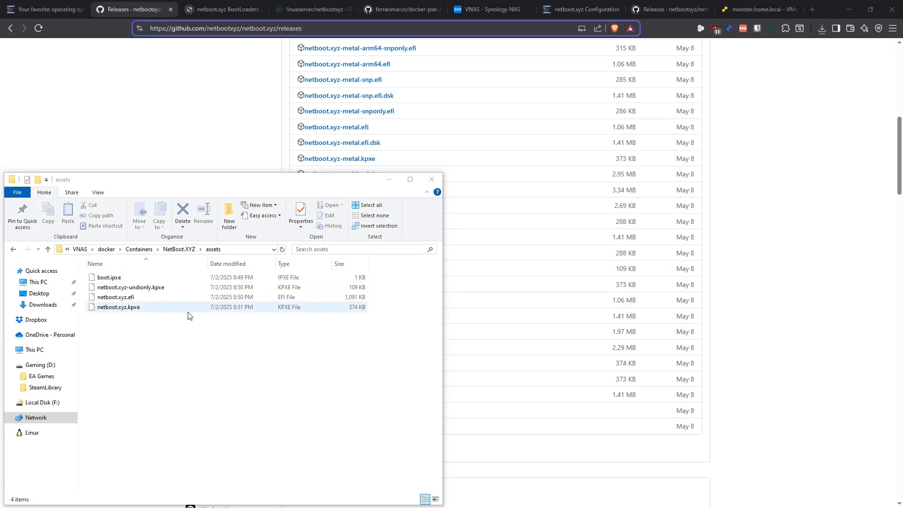
# - Create a text document named dnsmasq.conf in the parent NetBoot.XYZ folder, accepting the file extension change
pyautogui.click(14, 252)
pyautogui.click(13, 250)
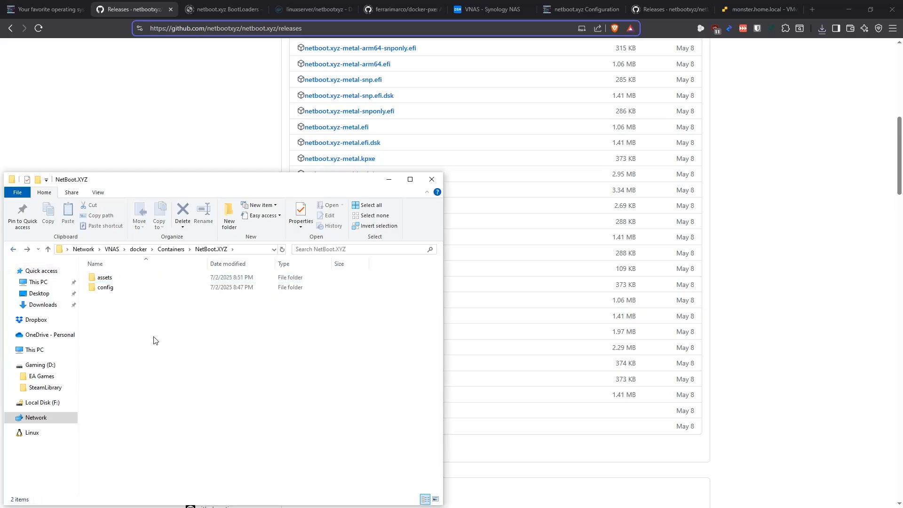
pyautogui.rightClick(148, 328)
pyautogui.moveTo(242, 454)
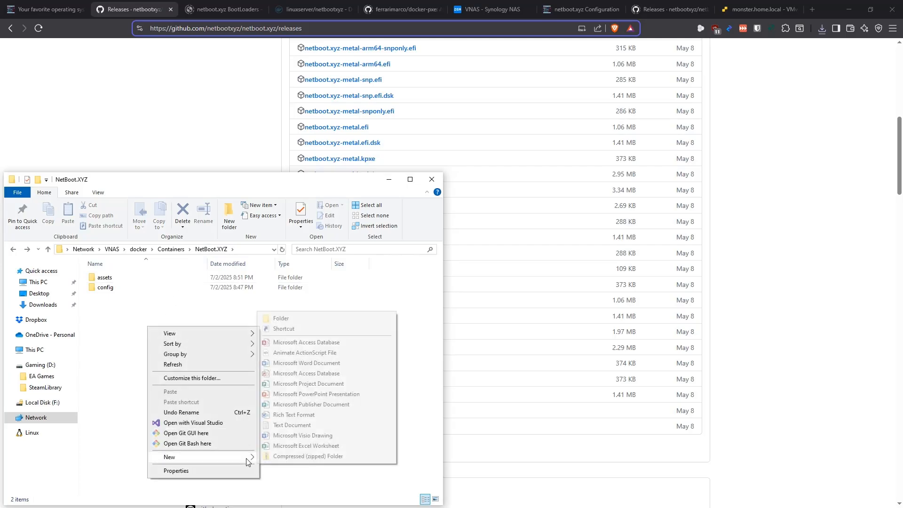
pyautogui.click(287, 432)
pyautogui.press('BackSpace')
pyautogui.press('BackSpace')
pyautogui.press('BackSpace')
pyautogui.press('BackSpace')
pyautogui.press('BackSpace')
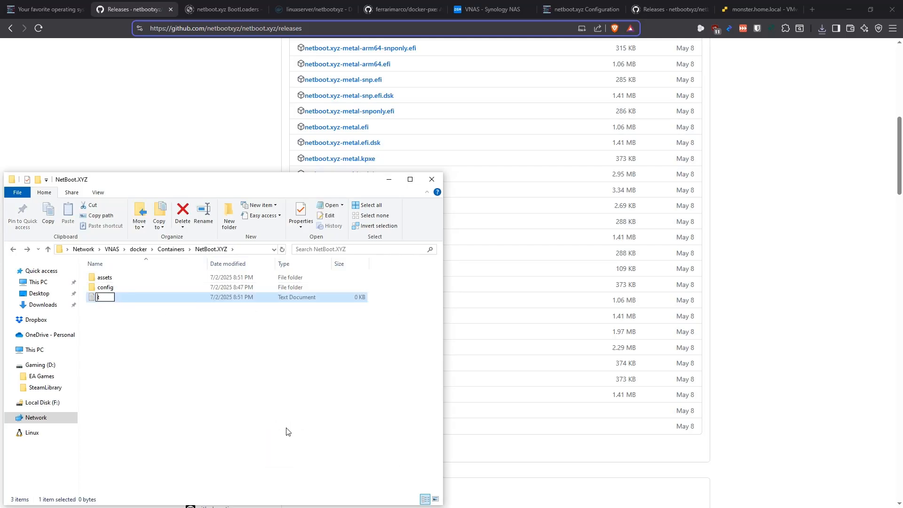
pyautogui.write('dnsmasq.conf')
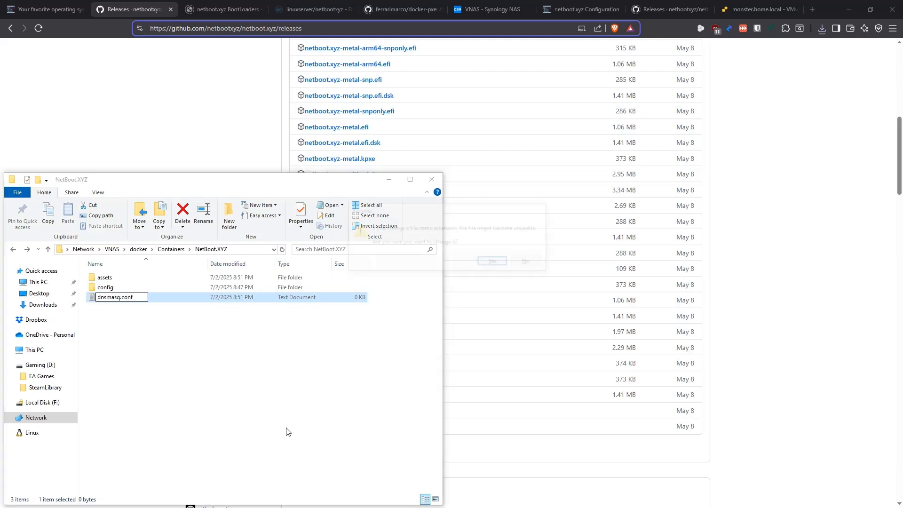
pyautogui.press('Return')
pyautogui.click(489, 263)
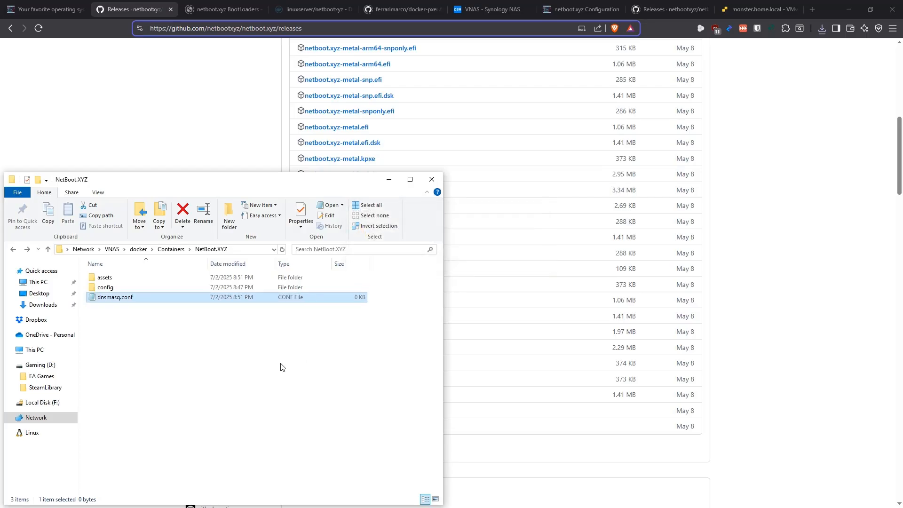
# - Open dnsmasq.conf for editing and enter port=0, log-dhcp, dhcp-range=10.0.0.0,proxy, pxe-service=x86PC, "Netboot", netboot.xyz.kpxe and dhcp-boot=netboot.xyz.kpxe,,10.0.0.73
pyautogui.rightClick(134, 297)
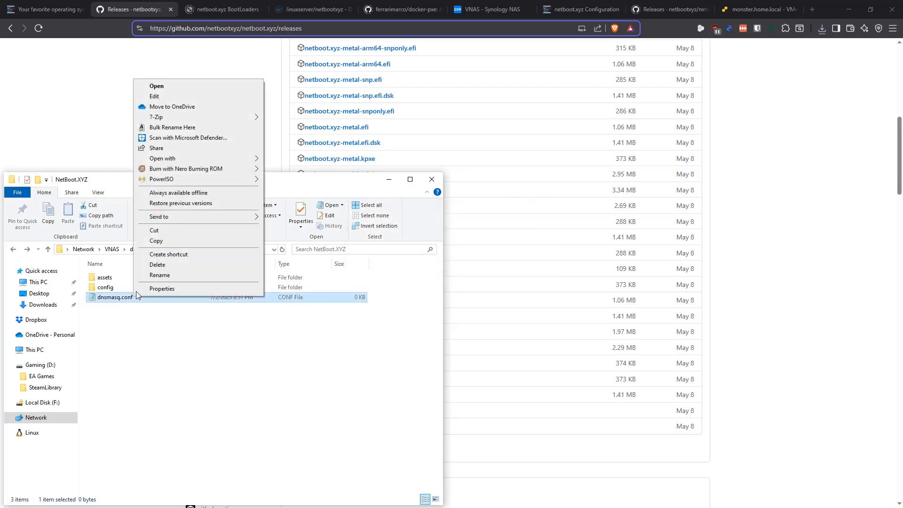
pyautogui.click(154, 96)
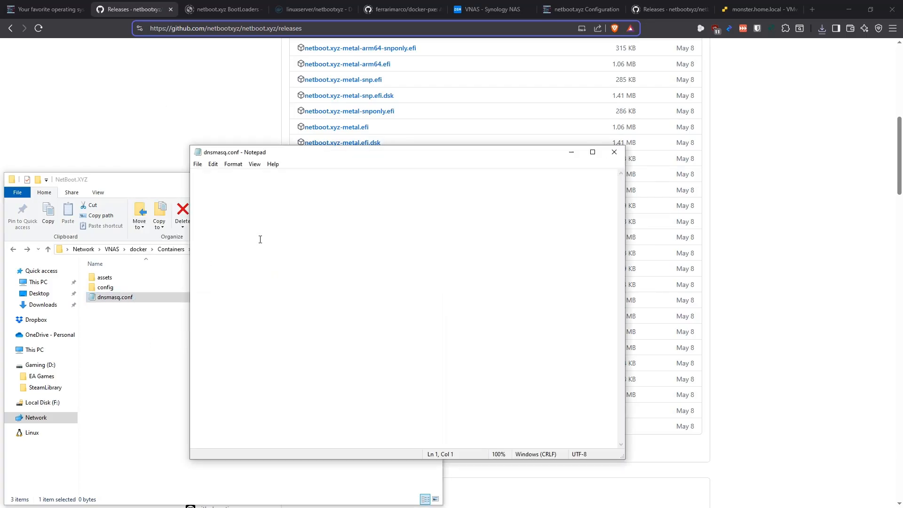
pyautogui.write('port=0 log-dhcp dhcp-range=10.0.0.0,proxy pxe-service=x86PC, "Netboot", netboot.xyz.kpxe dhcp-boot=netboot.xyz.kpxe,,10.0.0.73')
# - Review the port, DHCP logging, DHCP range and boot server address lines in dnsmasq.conf
pyautogui.moveTo(216, 174); pyautogui.dragTo(150, 161)
pyautogui.moveTo(226, 182); pyautogui.dragTo(185, 186)
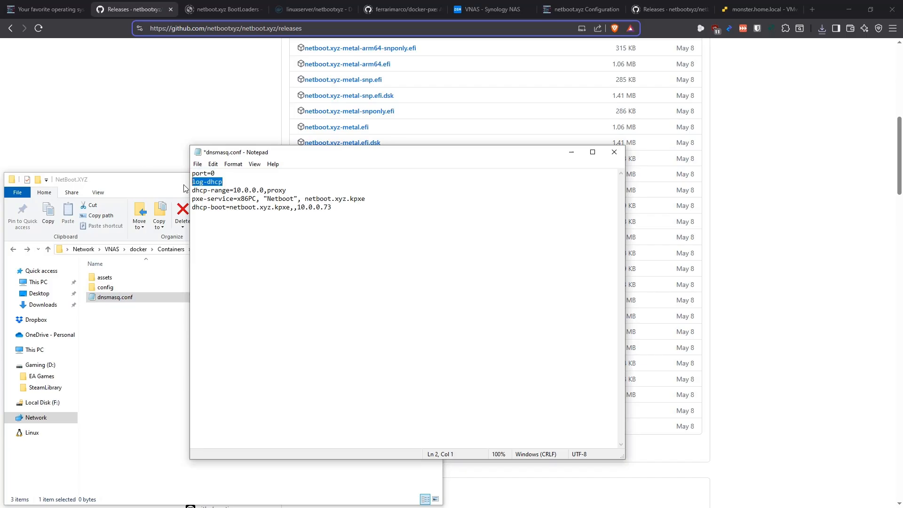
pyautogui.click(229, 182)
pyautogui.moveTo(265, 190); pyautogui.dragTo(235, 192)
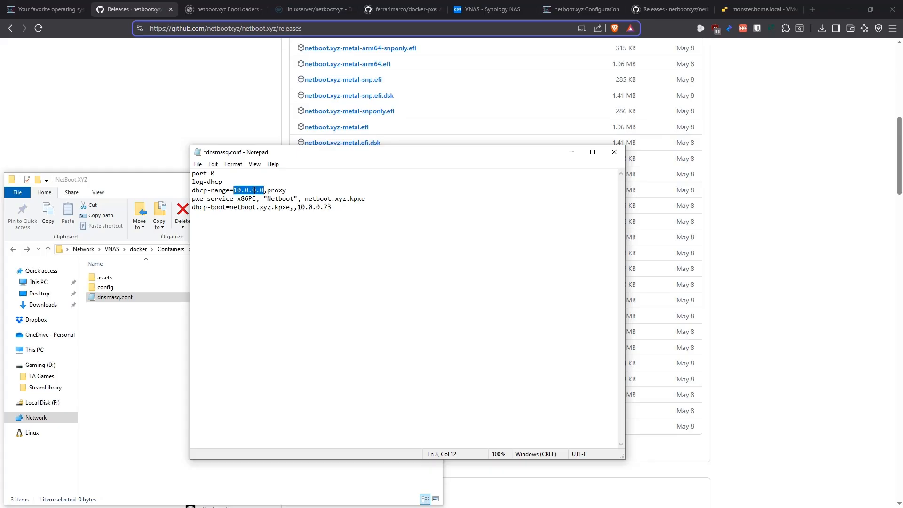
pyautogui.click(263, 207)
pyautogui.moveTo(264, 190); pyautogui.dragTo(233, 190)
pyautogui.click(247, 190)
pyautogui.moveTo(264, 190); pyautogui.dragTo(233, 190)
pyautogui.click(260, 199)
pyautogui.moveTo(334, 209); pyautogui.dragTo(300, 211)
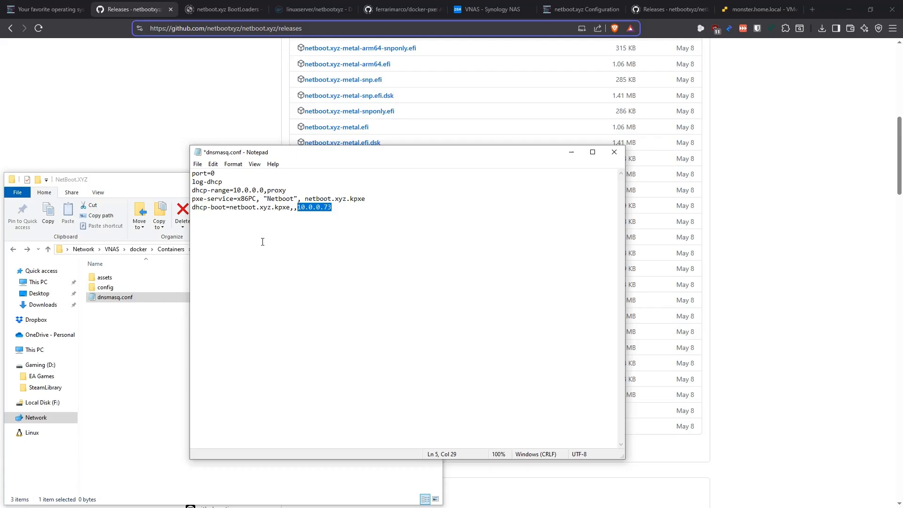
pyautogui.moveTo(329, 211); pyautogui.dragTo(229, 210)
pyautogui.click(287, 210)
pyautogui.click(322, 256)
# - Save dnsmasq.conf, close its editor and clear the file selection in the NetBoot.XYZ folder
pyautogui.hotkey('ctrl', 's')
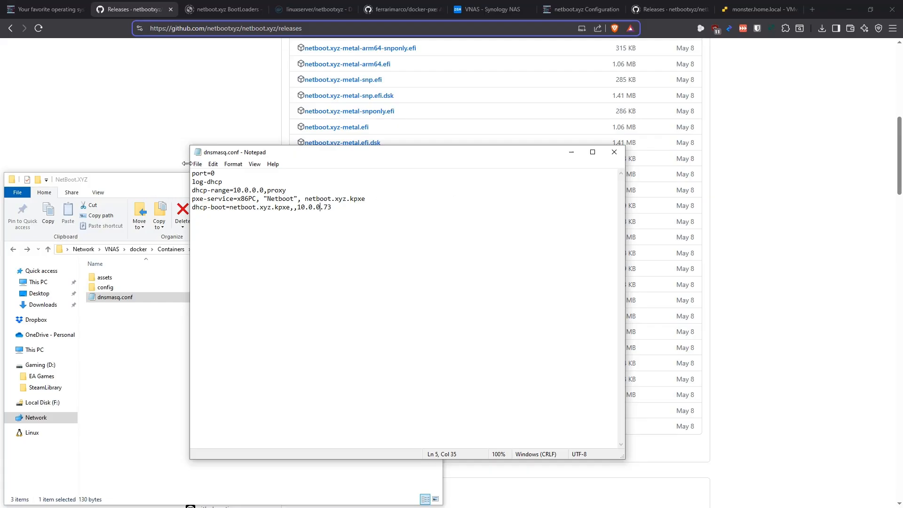
pyautogui.click(198, 163)
pyautogui.click(218, 209)
pyautogui.click(615, 152)
pyautogui.click(179, 324)
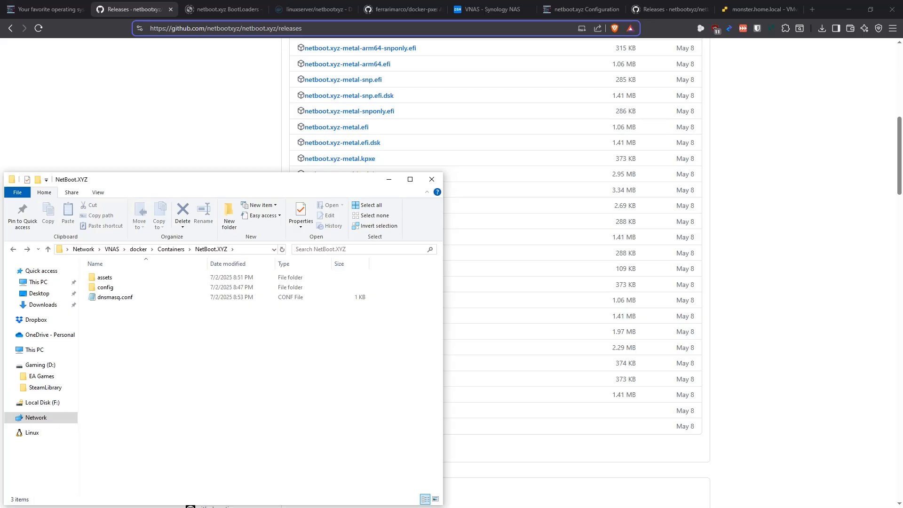
# - Switch back to the browser and bring up the project list in the Synology NAS Container Manager
pyautogui.click(173, 124)
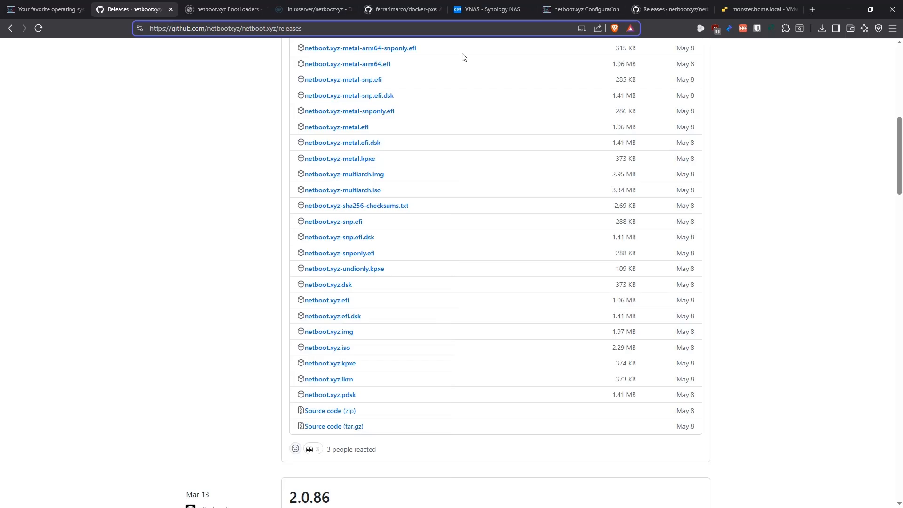
pyautogui.click(481, 12)
pyautogui.click(65, 48)
pyautogui.click(85, 47)
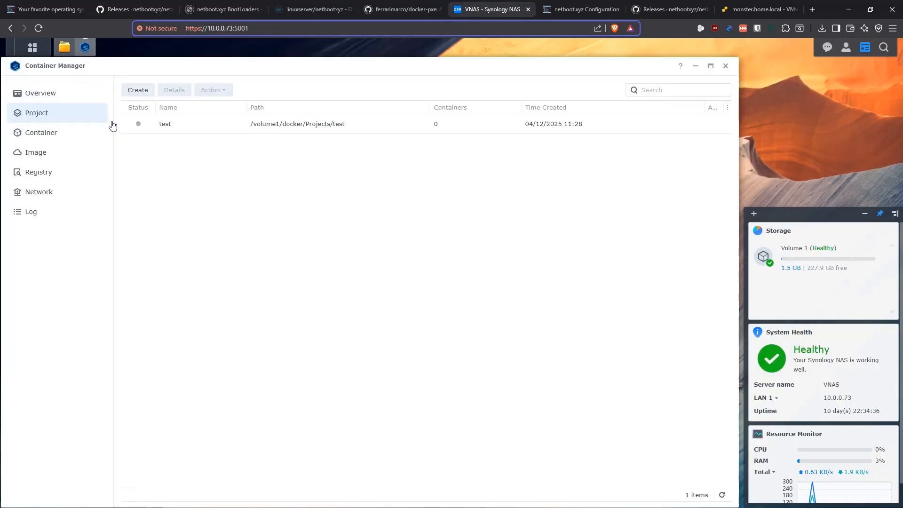
# - Start a new project, enter netboot.xyz as its name and set its path to /docker/Projects/NetBoot.XYZ
pyautogui.click(128, 93)
pyautogui.click(379, 209)
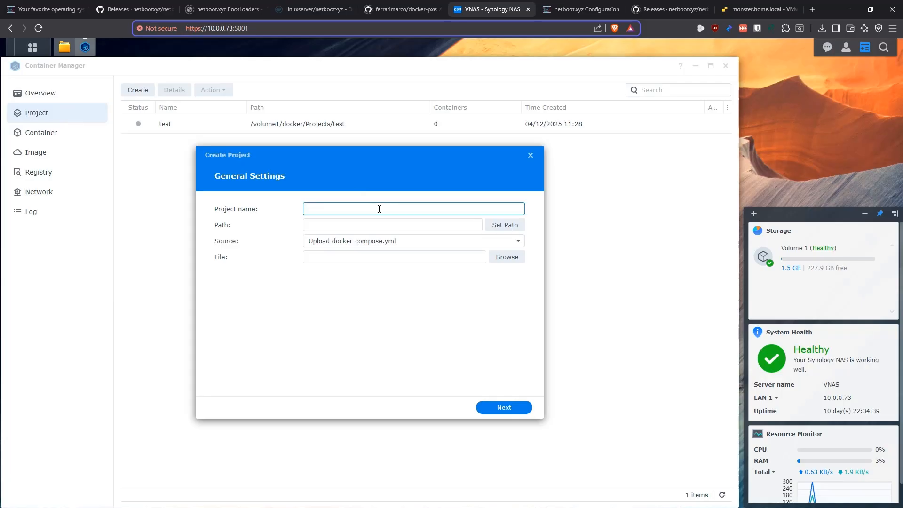
pyautogui.write('netboot.xyz')
pyautogui.click(505, 225)
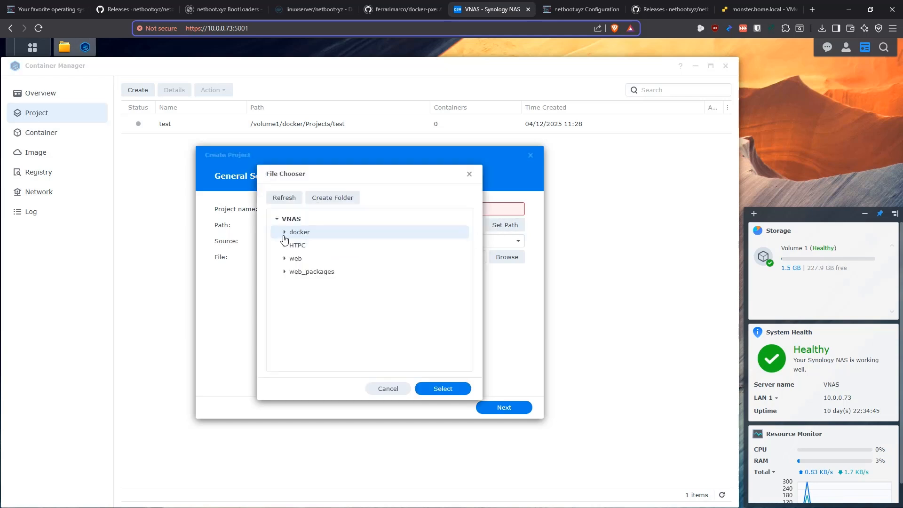
pyautogui.click(284, 232)
pyautogui.click(291, 259)
pyautogui.click(316, 272)
pyautogui.click(442, 388)
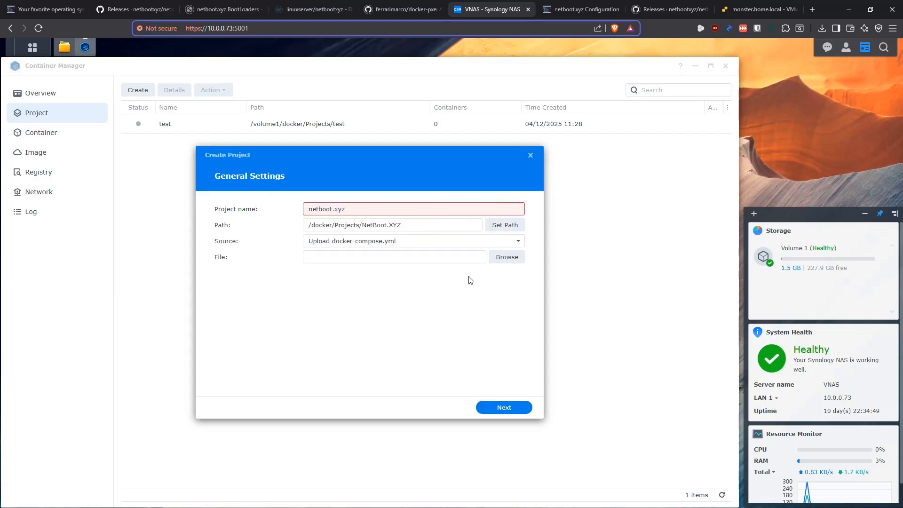
# - Set the project source to Create docker-compose.yml and correct the project name to netbootxyz
pyautogui.click(466, 241)
pyautogui.click(433, 272)
pyautogui.click(333, 209)
pyautogui.press('BackSpace')
pyautogui.click(361, 307)
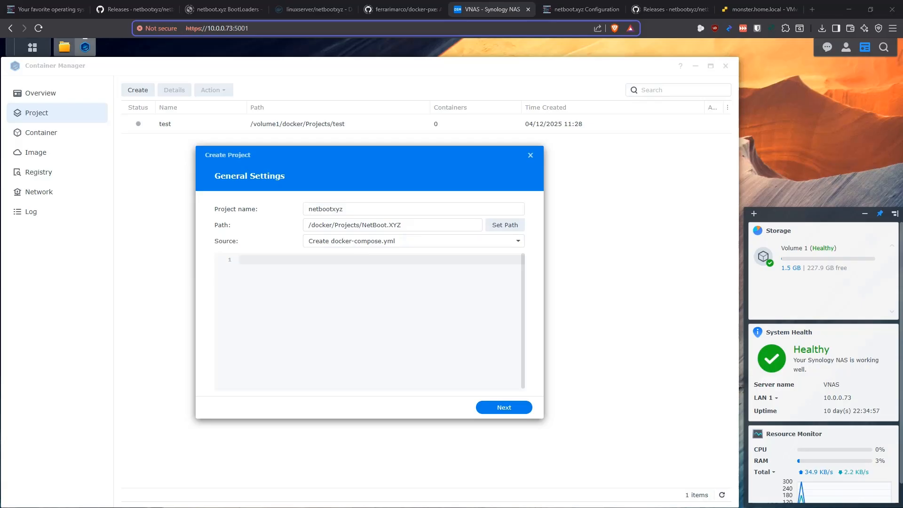
# - Paste the prepared docker-compose configuration and finish creating the project without starting it once it is created
pyautogui.click(276, 348)
pyautogui.hotkey('ctrl', 'v')
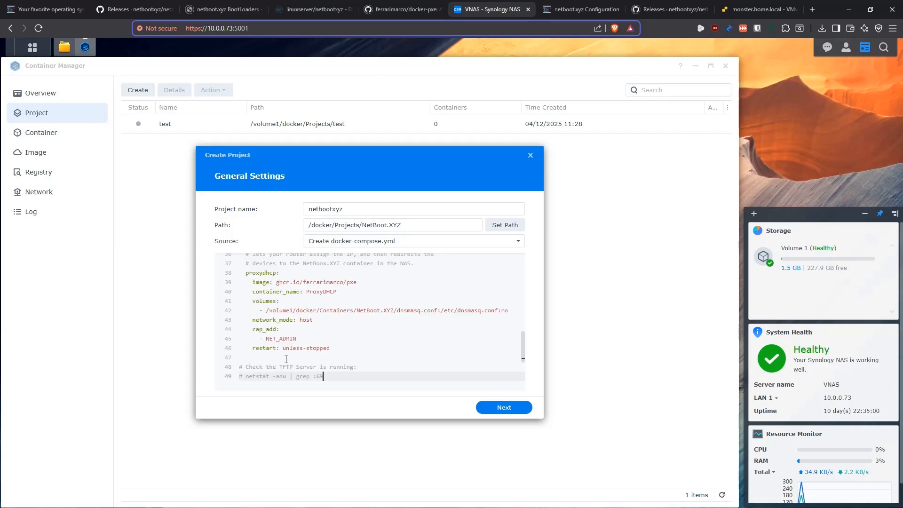
pyautogui.click(504, 407)
pyautogui.click(508, 408)
pyautogui.click(283, 387)
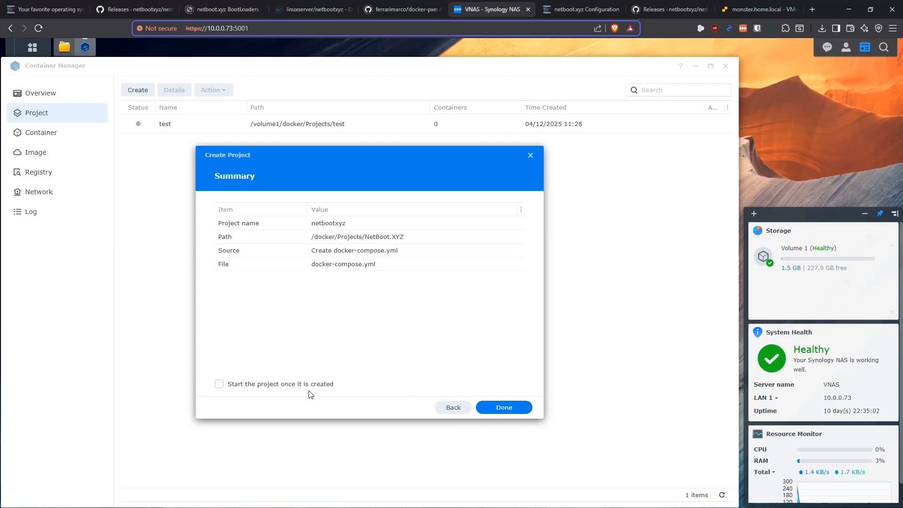
pyautogui.click(504, 407)
# - Open the netbootxyz project's YAML configuration and examine its version, services key and first service comment
pyautogui.doubleClick(181, 144)
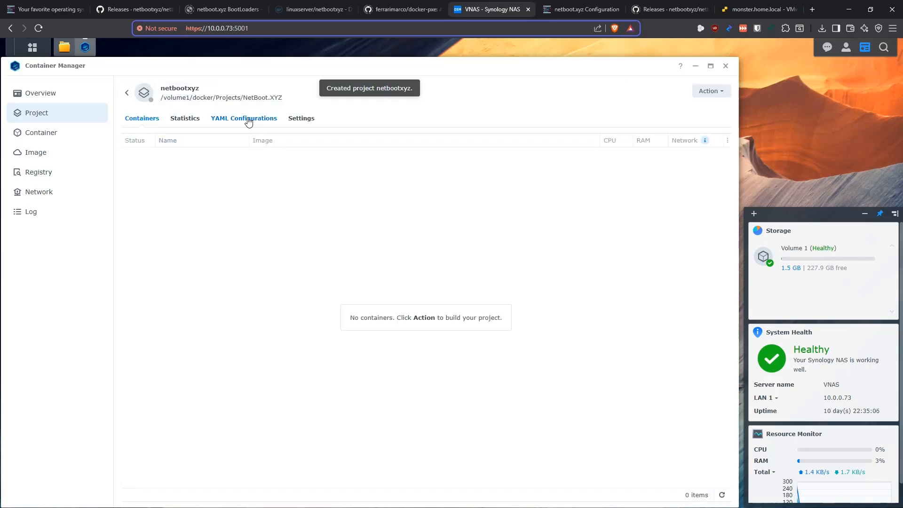
pyautogui.click(253, 120)
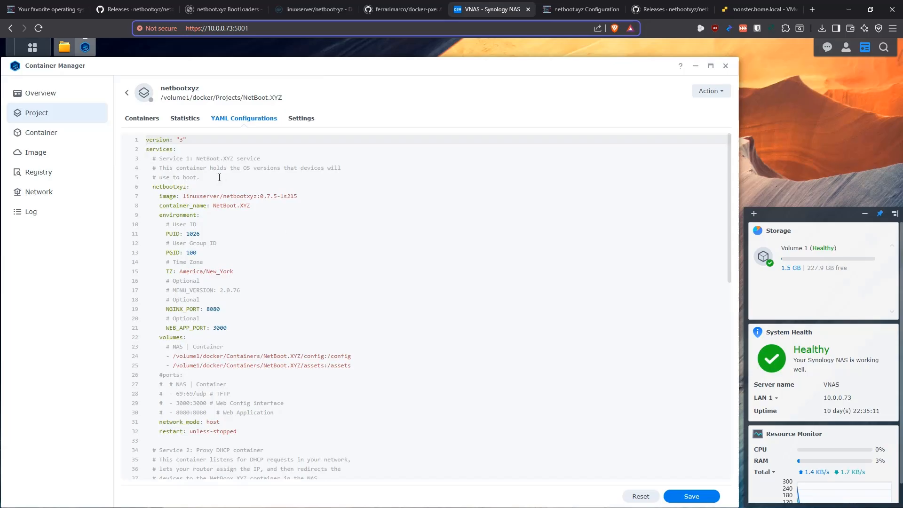
pyautogui.moveTo(187, 150); pyautogui.dragTo(146, 139)
pyautogui.moveTo(261, 159); pyautogui.dragTo(160, 159)
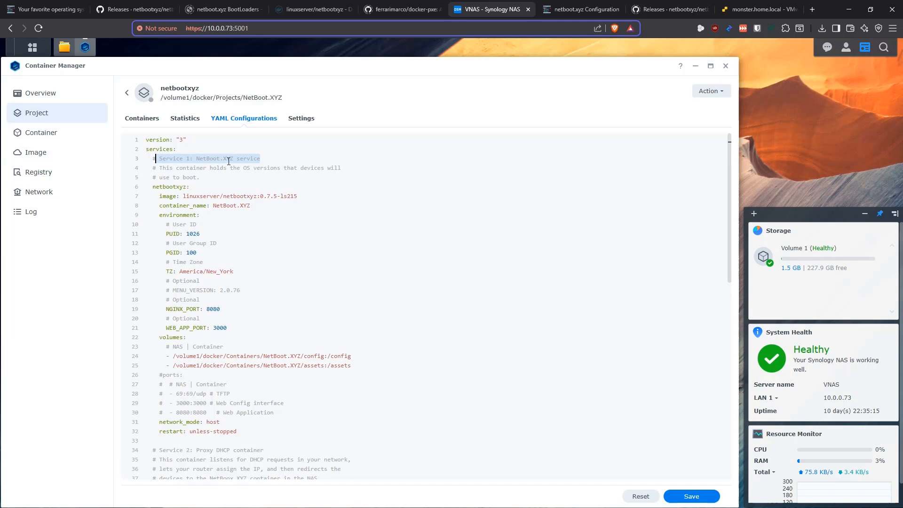
pyautogui.click(267, 158)
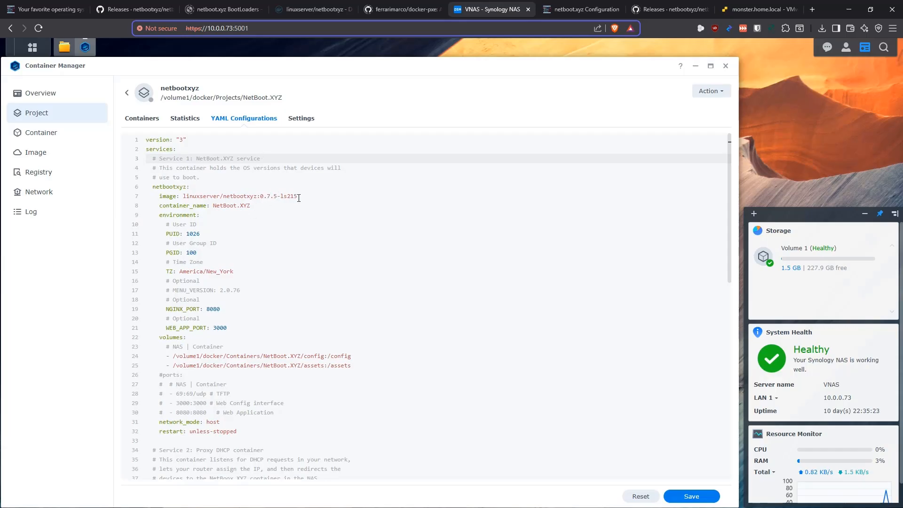
# - Examine the image tag and container name of the netbootxyz service in the YAML configuration
pyautogui.moveTo(298, 196); pyautogui.dragTo(183, 196)
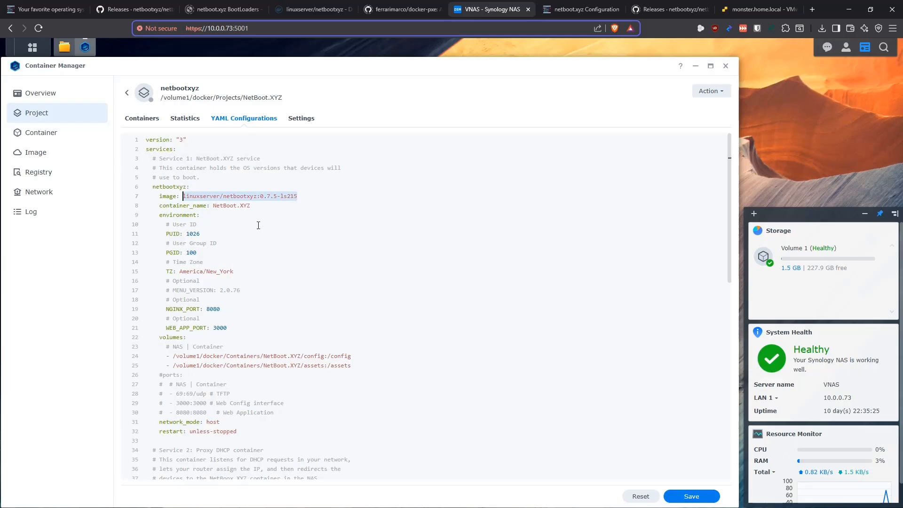
pyautogui.click(269, 203)
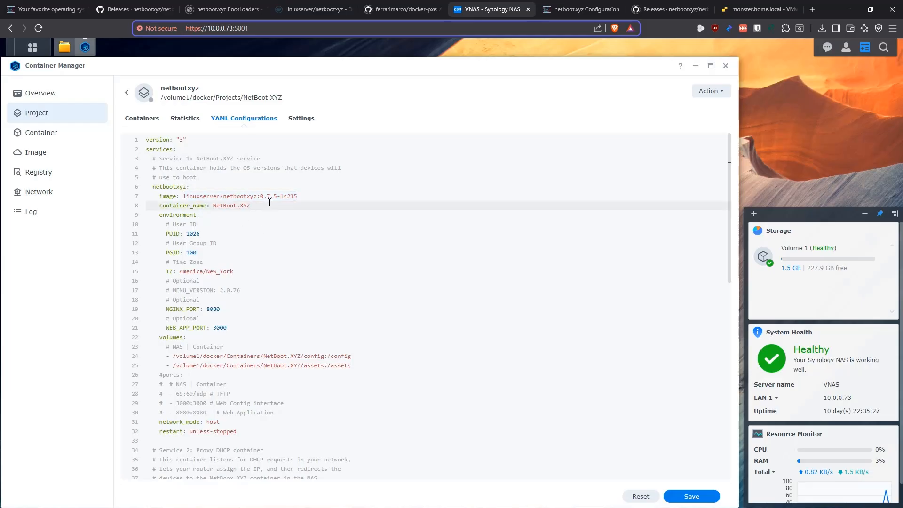
pyautogui.click(301, 197)
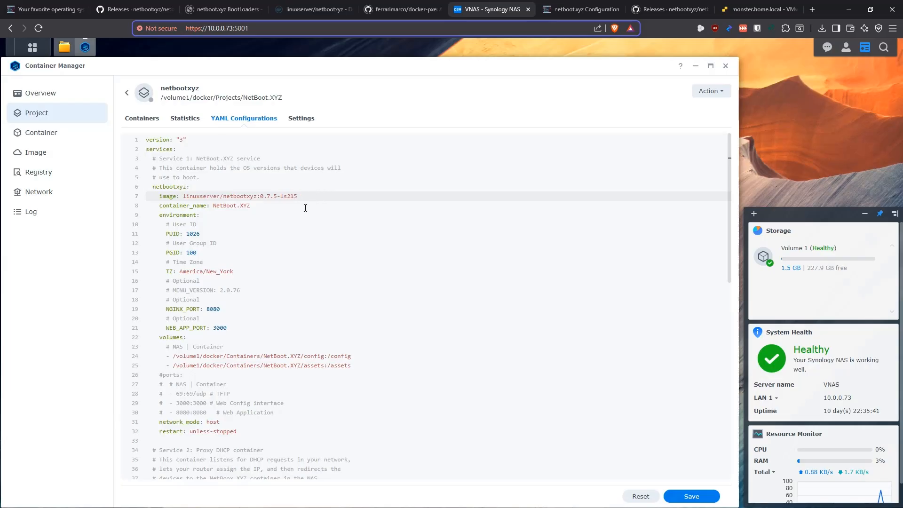
pyautogui.moveTo(308, 197); pyautogui.dragTo(183, 196)
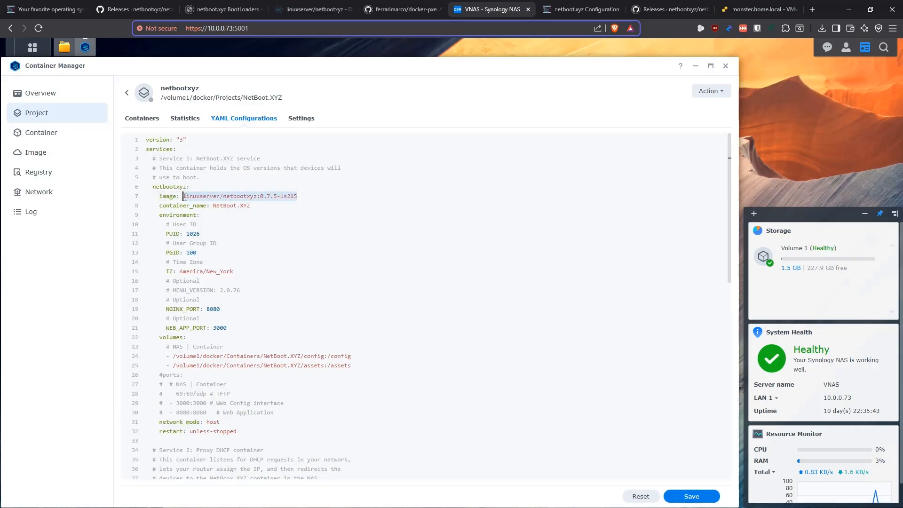
pyautogui.click(308, 195)
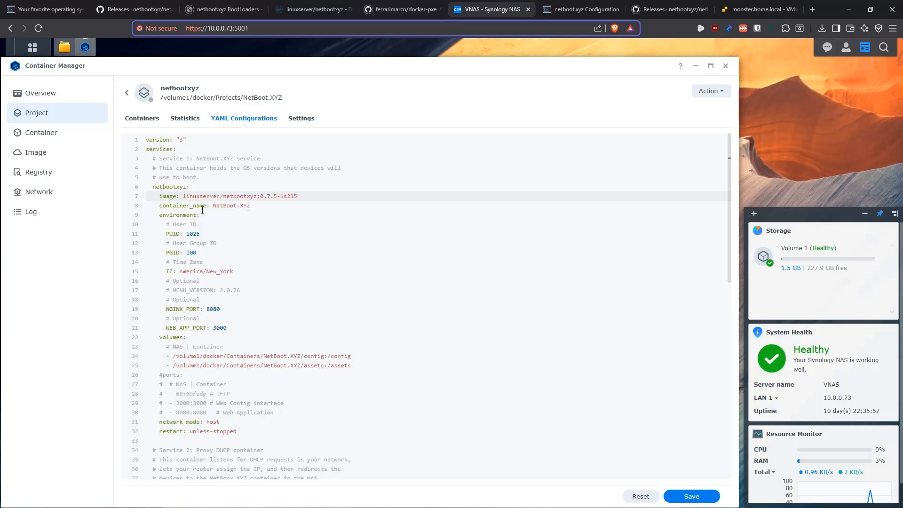
pyautogui.moveTo(263, 207); pyautogui.dragTo(213, 206)
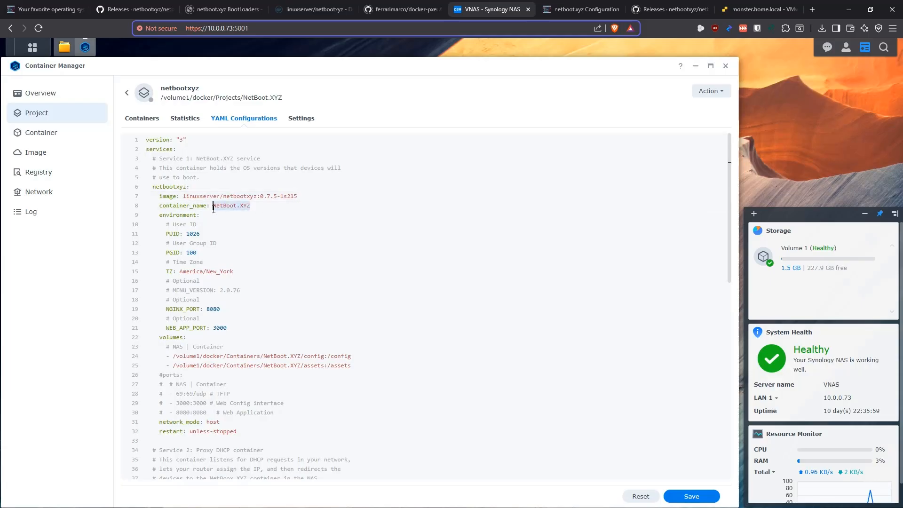
pyautogui.click(200, 216)
# - Review the netbootxyz service's environment variables, covering the user and group IDs, NGINX_PORT and WEB_APP_PORT
pyautogui.scroll(-2, 199, 211)
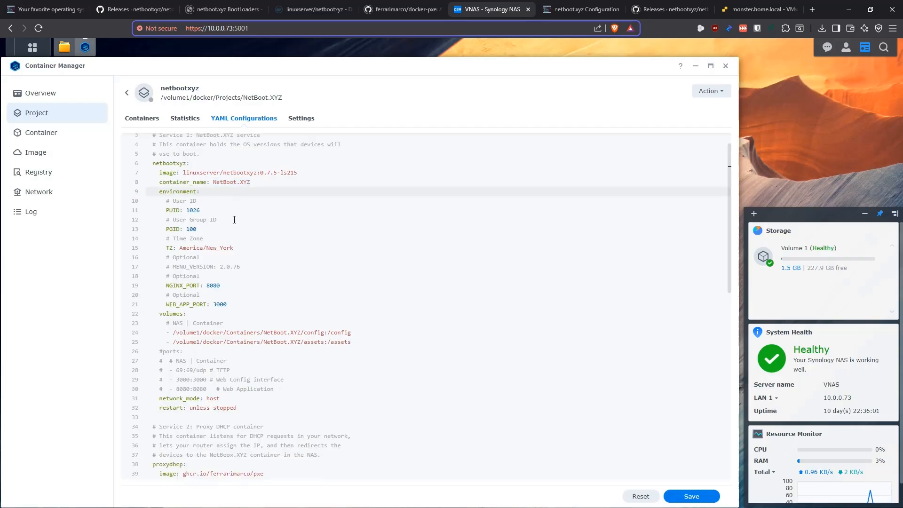
pyautogui.moveTo(204, 205); pyautogui.dragTo(165, 187)
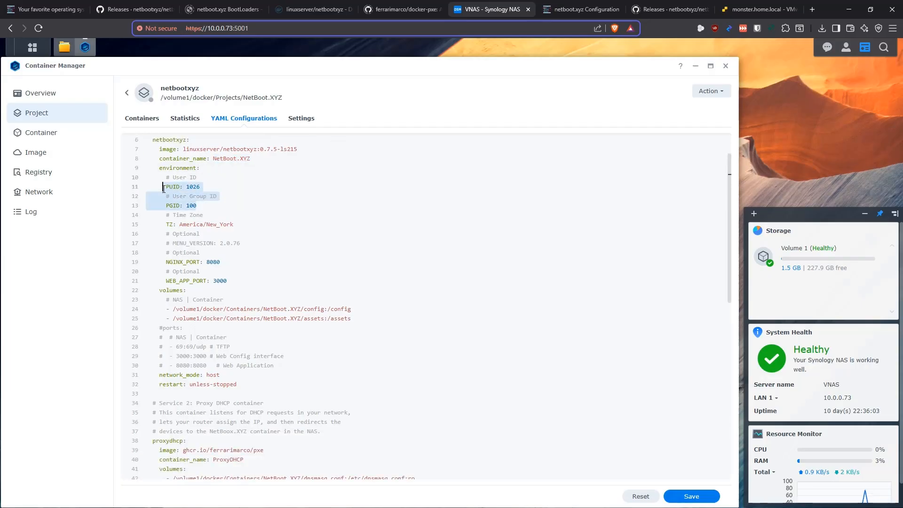
pyautogui.click(203, 208)
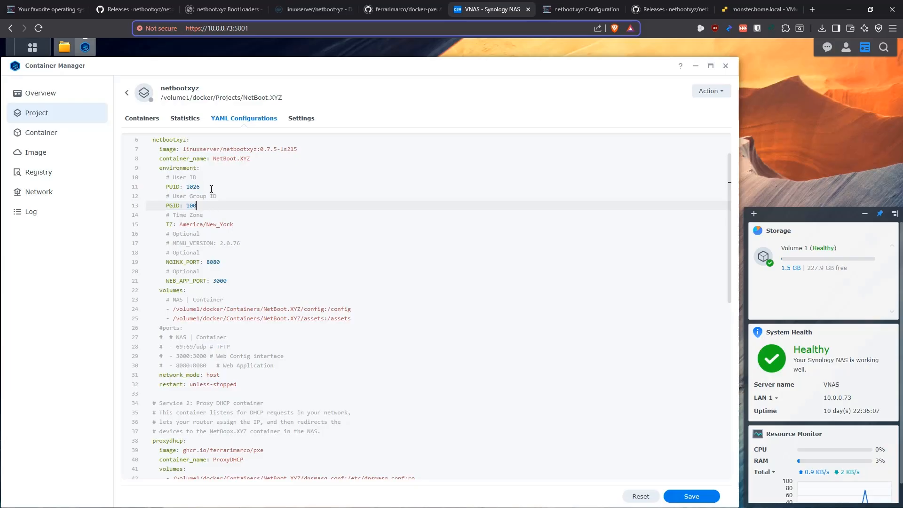
pyautogui.click(66, 53)
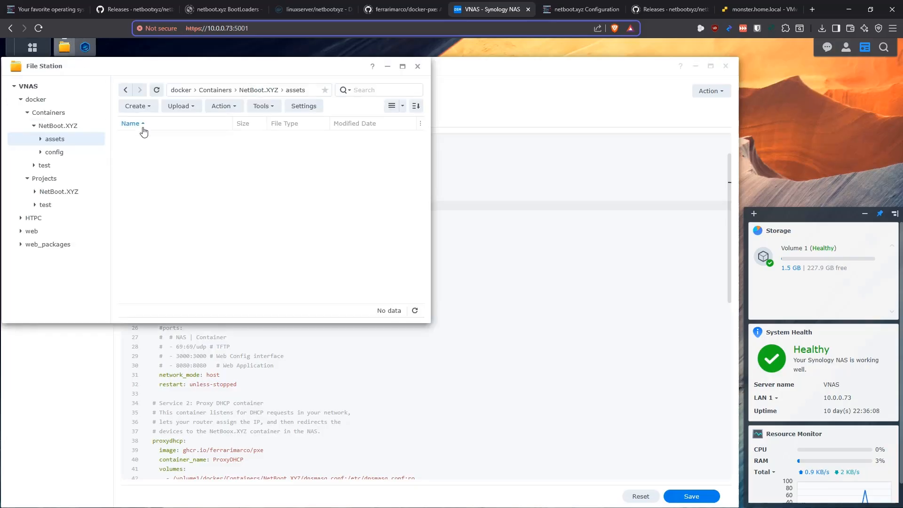
pyautogui.click(85, 47)
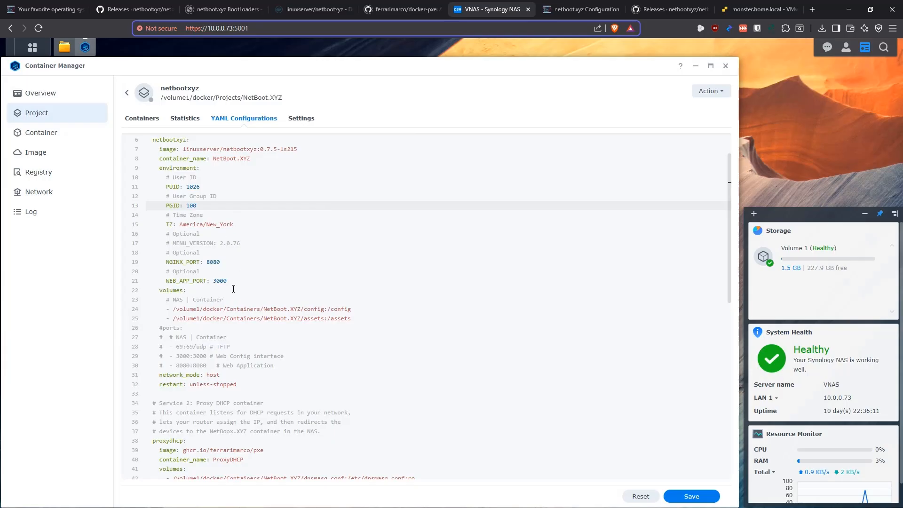
pyautogui.moveTo(226, 262); pyautogui.dragTo(201, 254)
pyautogui.click(229, 262)
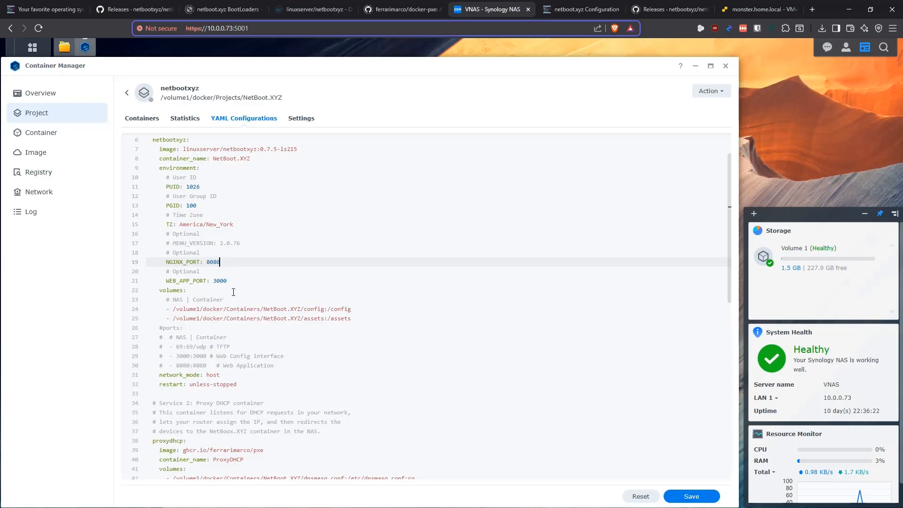
pyautogui.moveTo(229, 281); pyautogui.dragTo(190, 272)
pyautogui.click(237, 281)
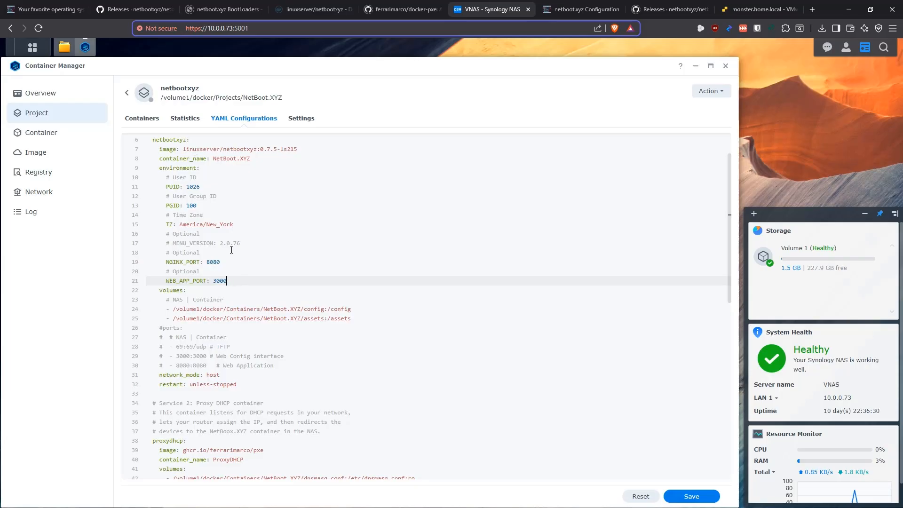
# - Compare the config and assets volume mappings with the docker/Containers/NetBoot.XYZ folder in File Station, returning to the YAML configuration
pyautogui.scroll(-3, 270, 212)
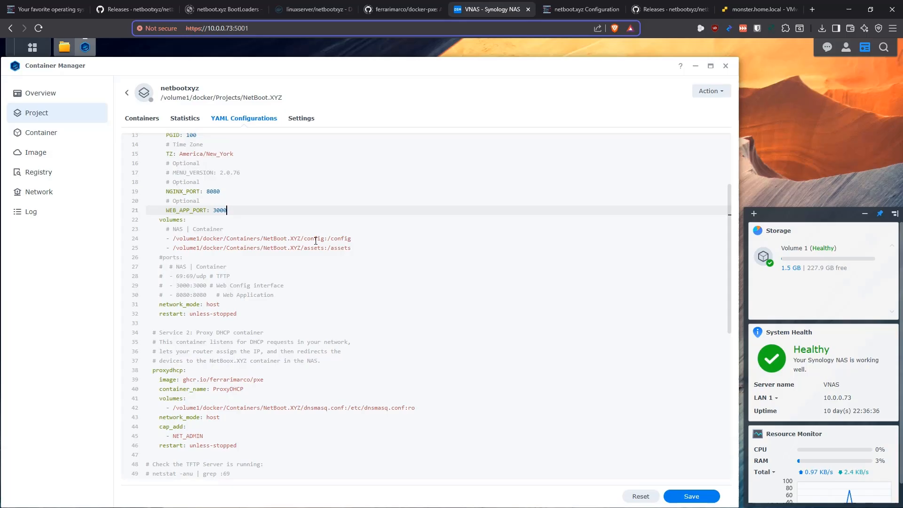
pyautogui.moveTo(325, 240); pyautogui.dragTo(174, 239)
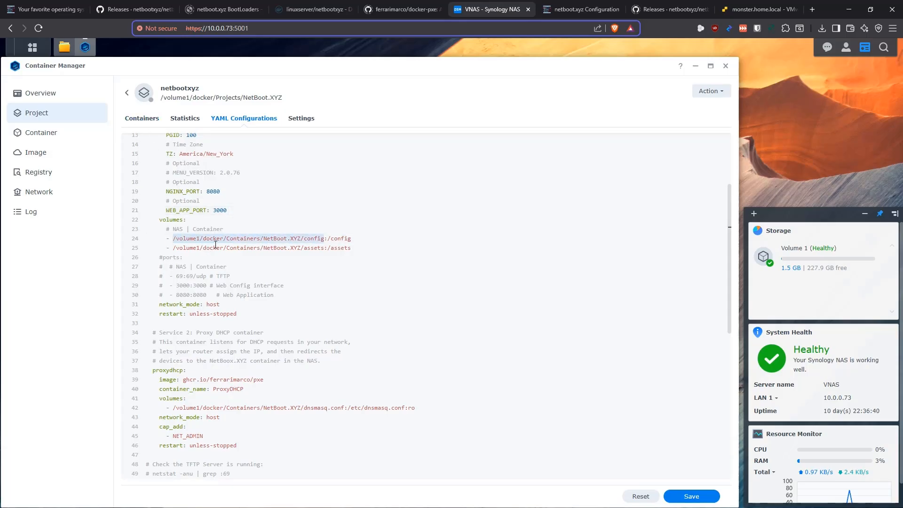
pyautogui.click(66, 49)
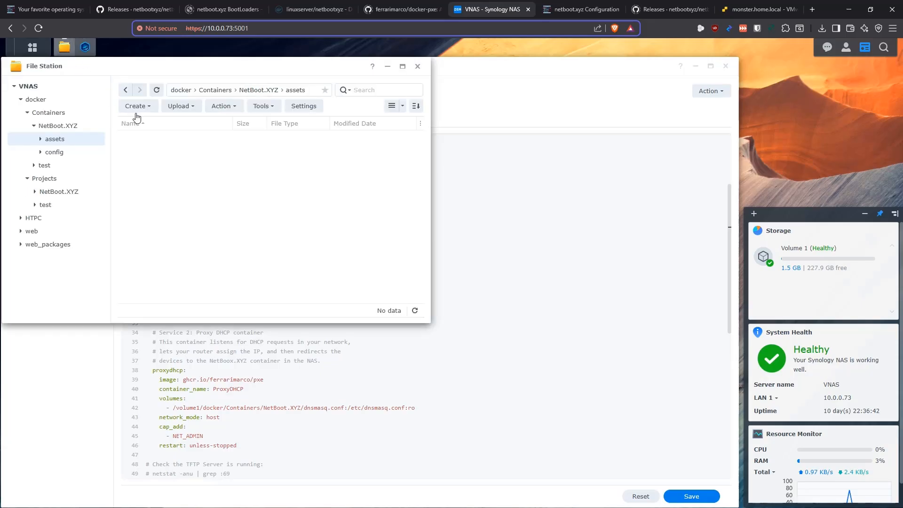
pyautogui.click(215, 90)
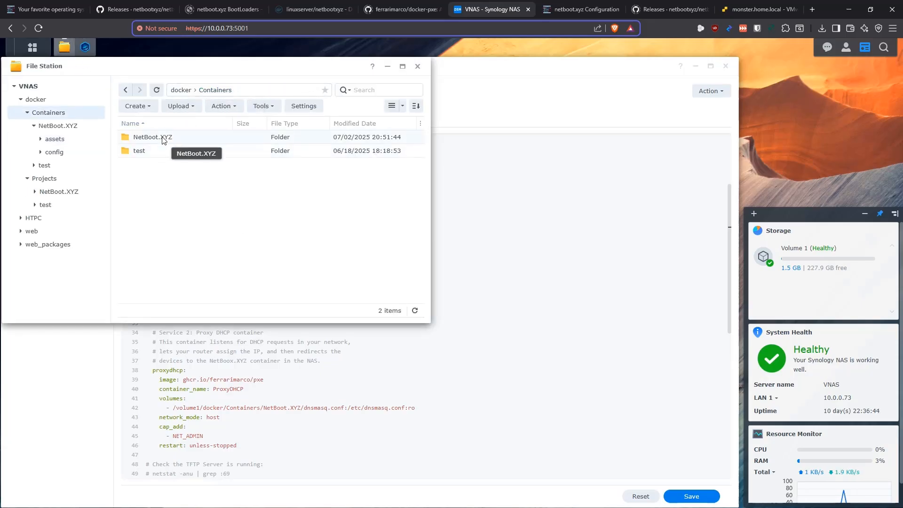
pyautogui.click(65, 47)
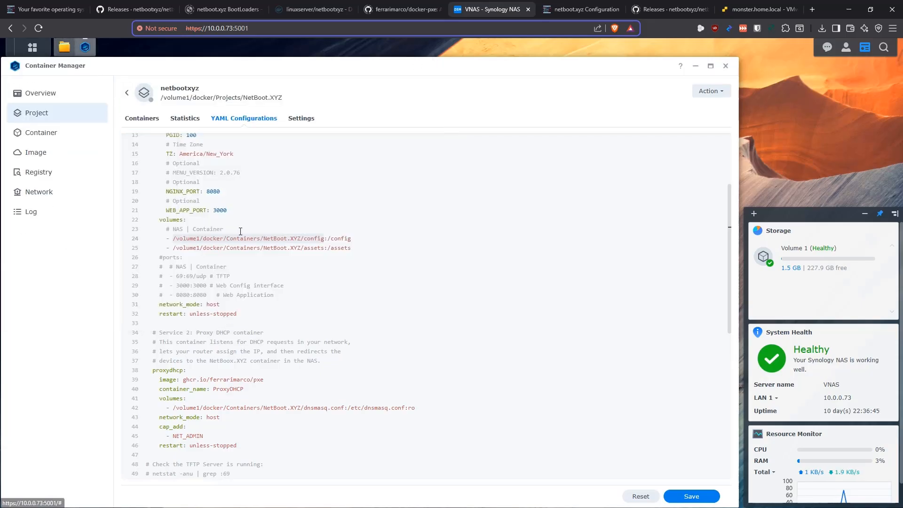
pyautogui.click(346, 238)
pyautogui.moveTo(343, 239); pyautogui.dragTo(176, 248)
pyautogui.click(65, 47)
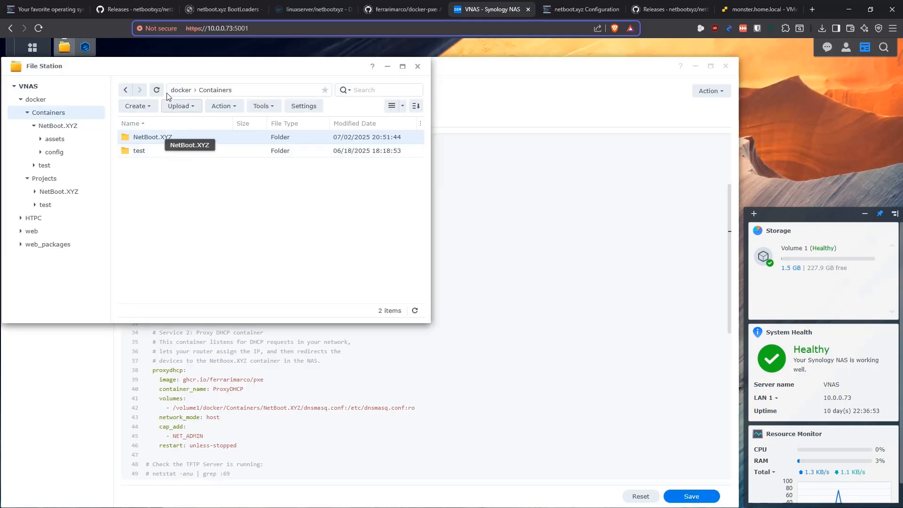
pyautogui.doubleClick(152, 136)
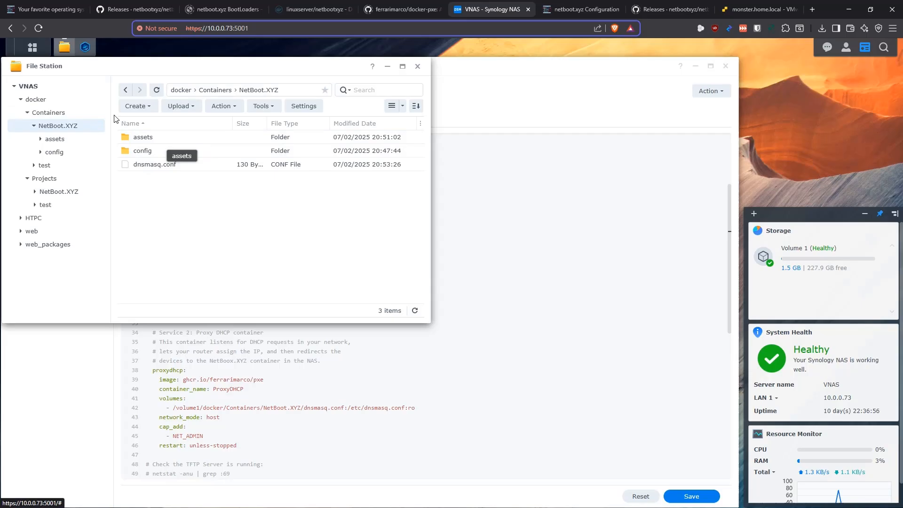
pyautogui.click(65, 47)
pyautogui.click(226, 259)
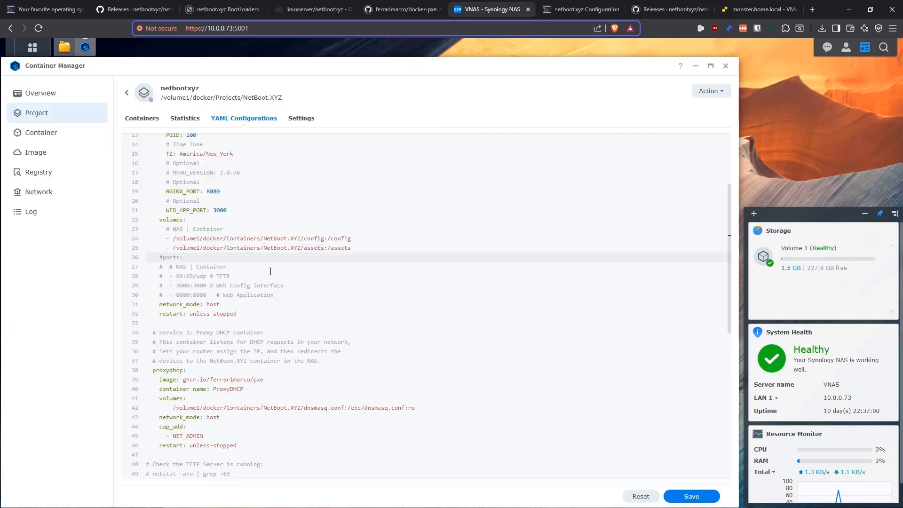
# - Remove the two extra spaces before the "# Web Application" comment on the commented-out 8080:8080 port line
pyautogui.scroll(-1, 268, 263)
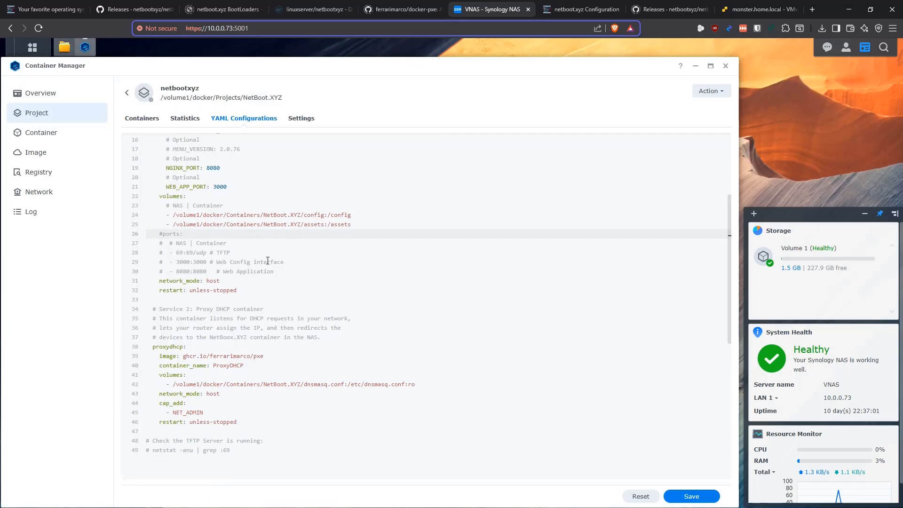
pyautogui.click(215, 271)
pyautogui.press('BackSpace')
pyautogui.press('BackSpace')
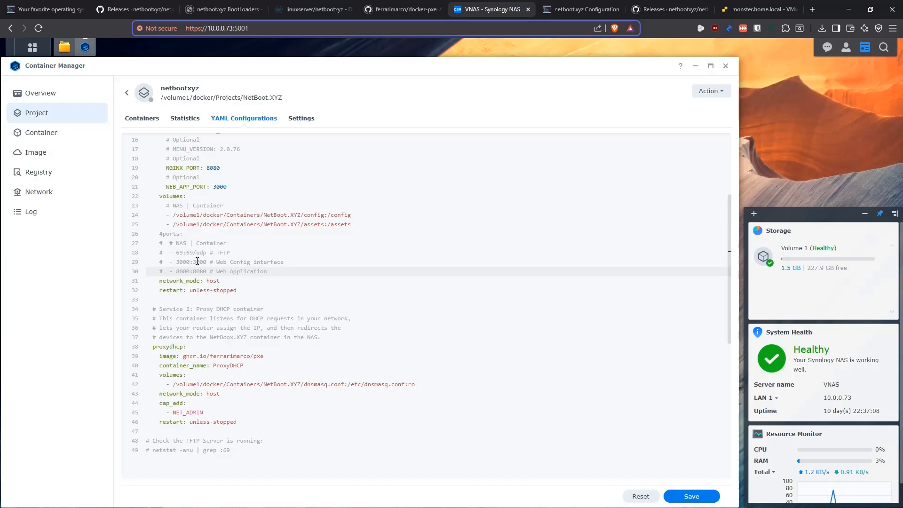
pyautogui.press('End')
# - Examine the network mode and restart policy lines of the netbootxyz service
pyautogui.click(242, 290)
pyautogui.moveTo(221, 281); pyautogui.dragTo(156, 281)
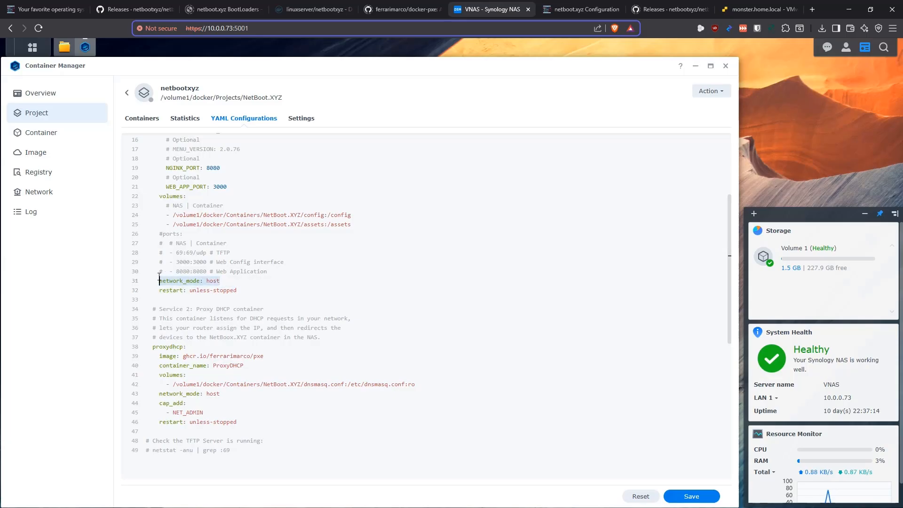
pyautogui.click(226, 280)
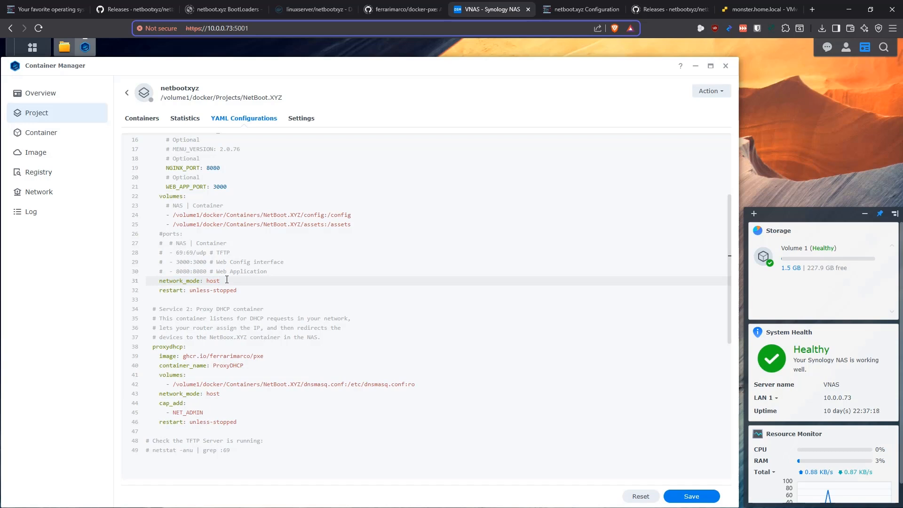
pyautogui.moveTo(227, 280); pyautogui.dragTo(160, 282)
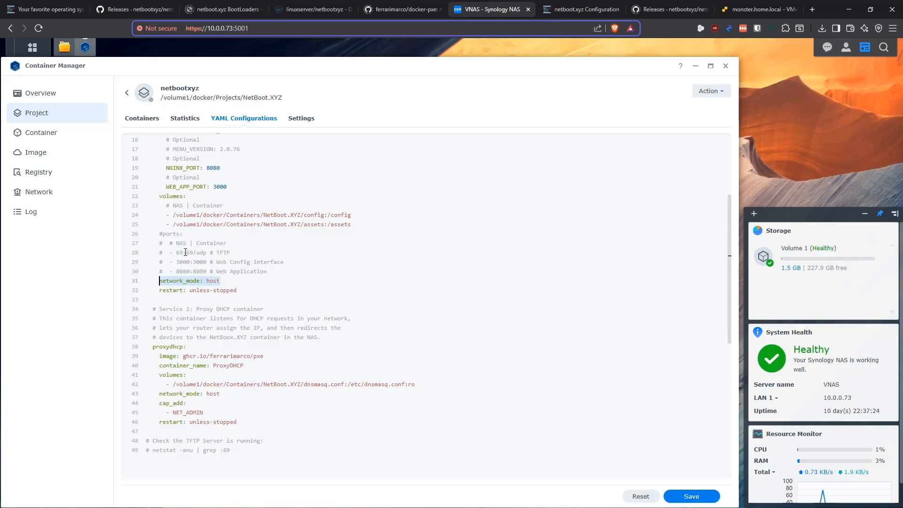
pyautogui.scroll(-1, 203, 263)
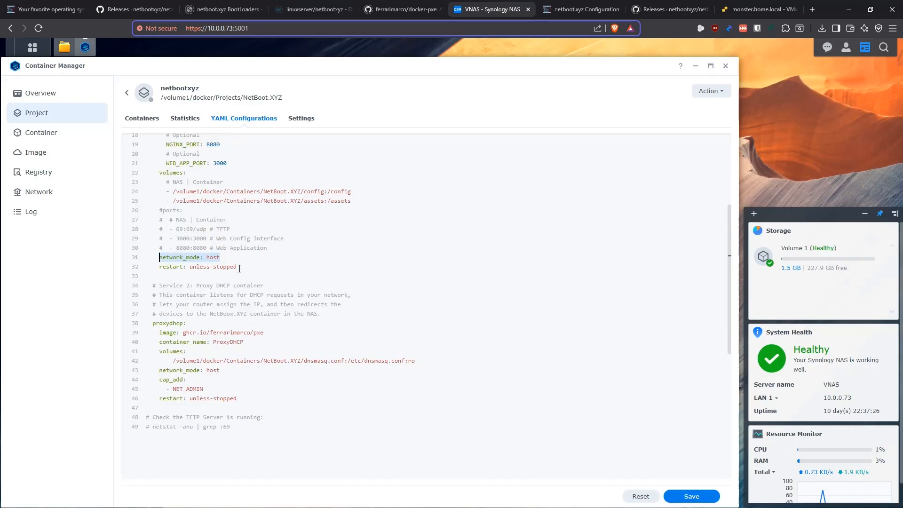
pyautogui.click(236, 268)
pyautogui.hotkey('shift', 'Up')
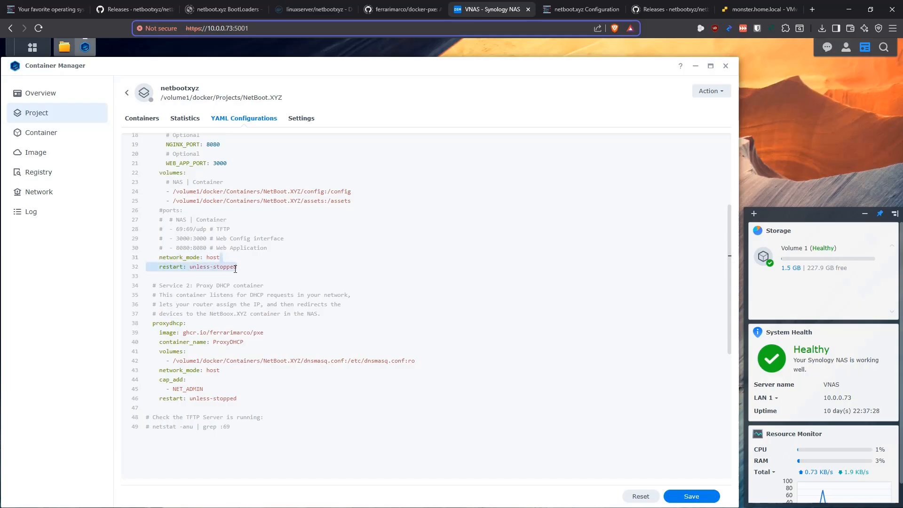
# - Review the complete netbootxyz service block and bring the Proxy DHCP service definition into view
pyautogui.moveTo(241, 266); pyautogui.dragTo(152, 159)
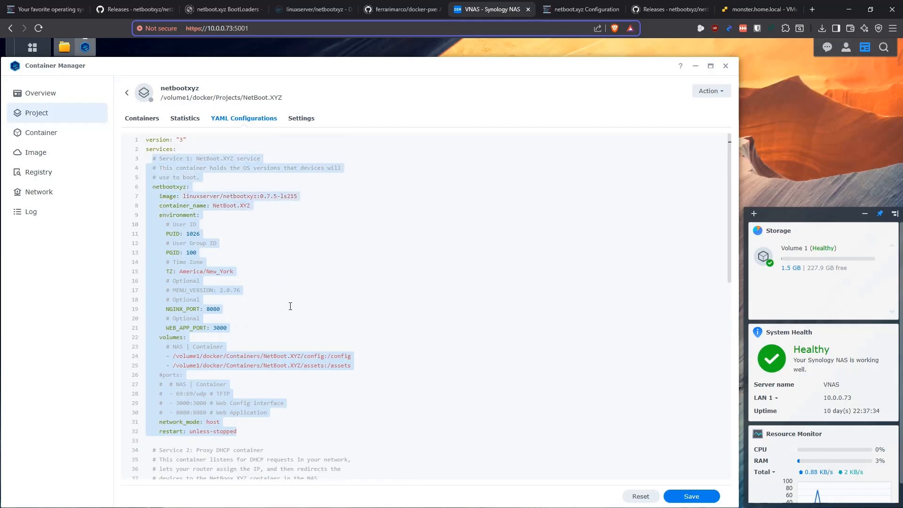
pyautogui.scroll(-1, 290, 311)
pyautogui.click(300, 371)
pyautogui.scroll(-2, 301, 369)
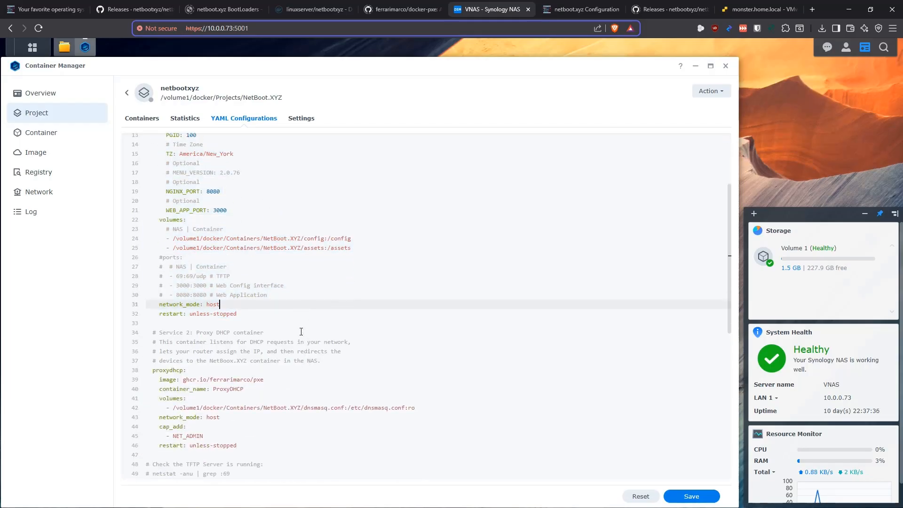
pyautogui.scroll(-2, 295, 314)
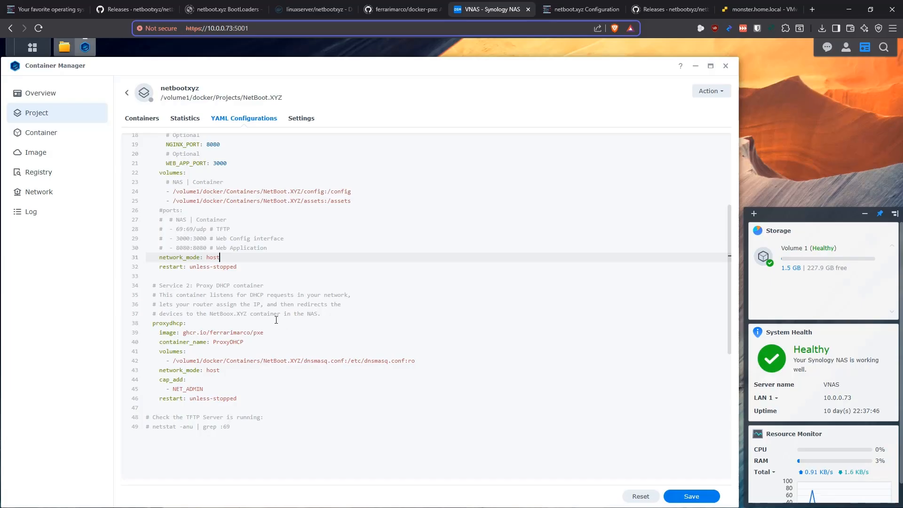
# - Review the proxydhcp service's comments, image and container name in the YAML configuration
pyautogui.click(323, 313)
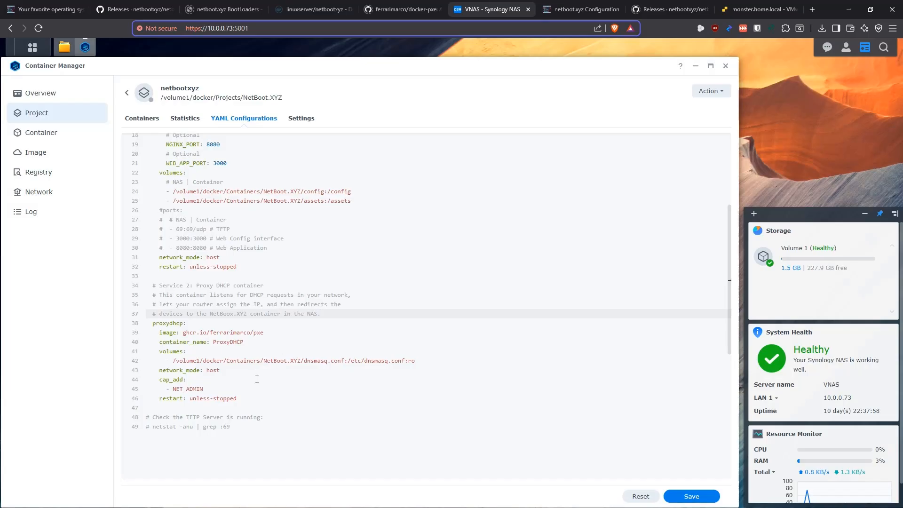
pyautogui.moveTo(238, 397); pyautogui.dragTo(153, 323)
pyautogui.click(321, 313)
pyautogui.moveTo(186, 323); pyautogui.dragTo(152, 323)
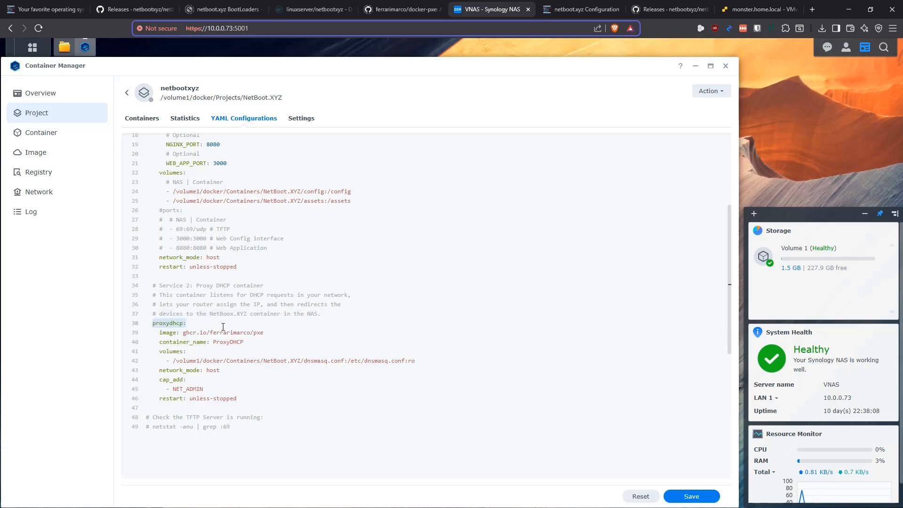
pyautogui.click(286, 322)
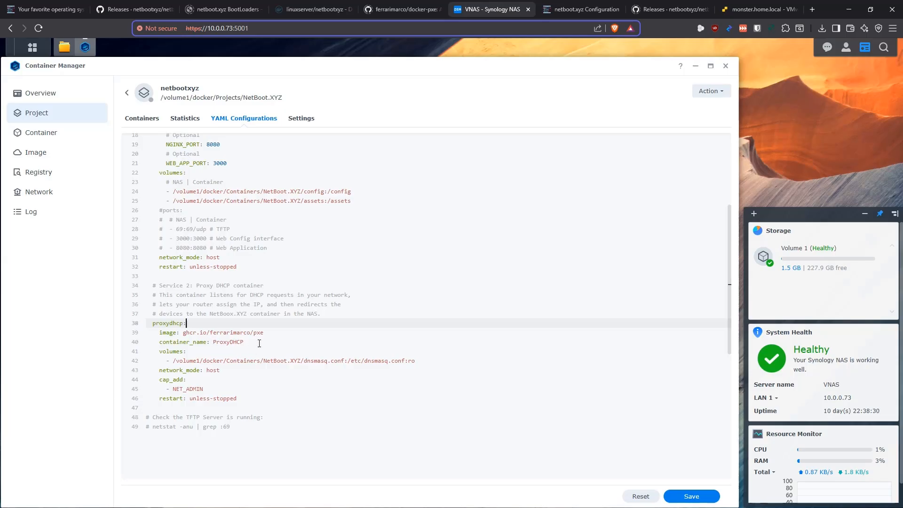
pyautogui.moveTo(267, 332); pyautogui.dragTo(184, 333)
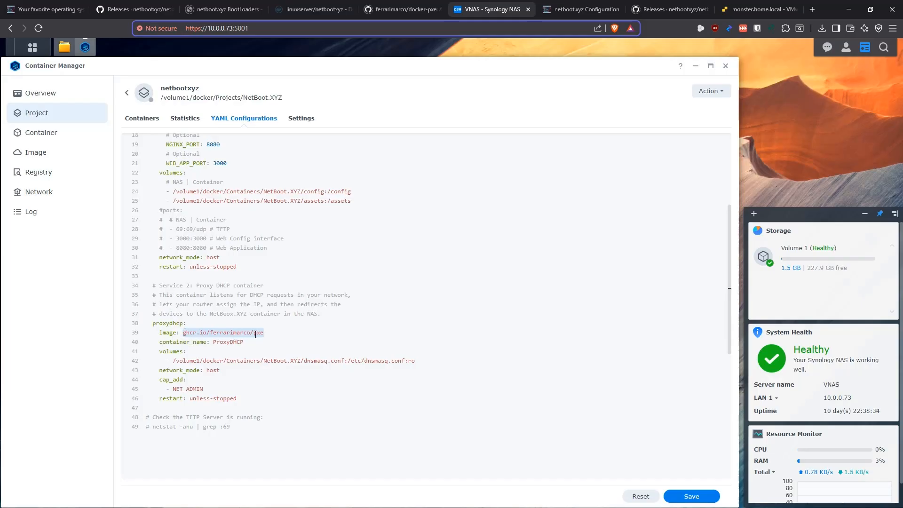
pyautogui.moveTo(244, 342); pyautogui.dragTo(213, 344)
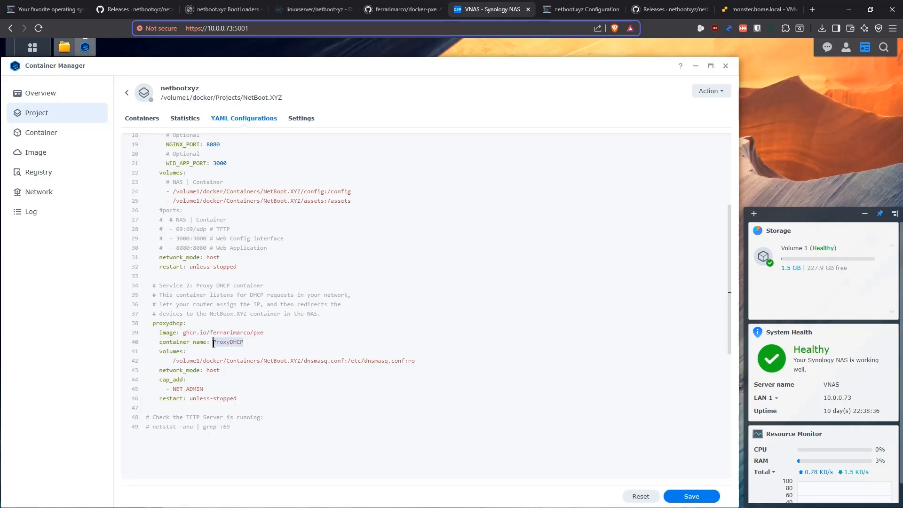
pyautogui.click(252, 341)
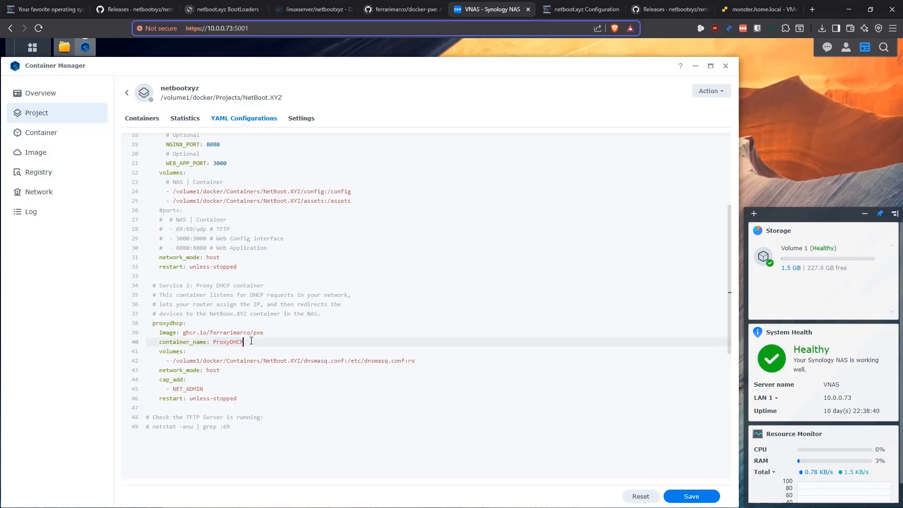
# - Compare the proxydhcp dnsmasq.conf volume mapping with the NetBoot.XYZ folder in File Station, including its container-side path
pyautogui.moveTo(344, 360); pyautogui.dragTo(174, 360)
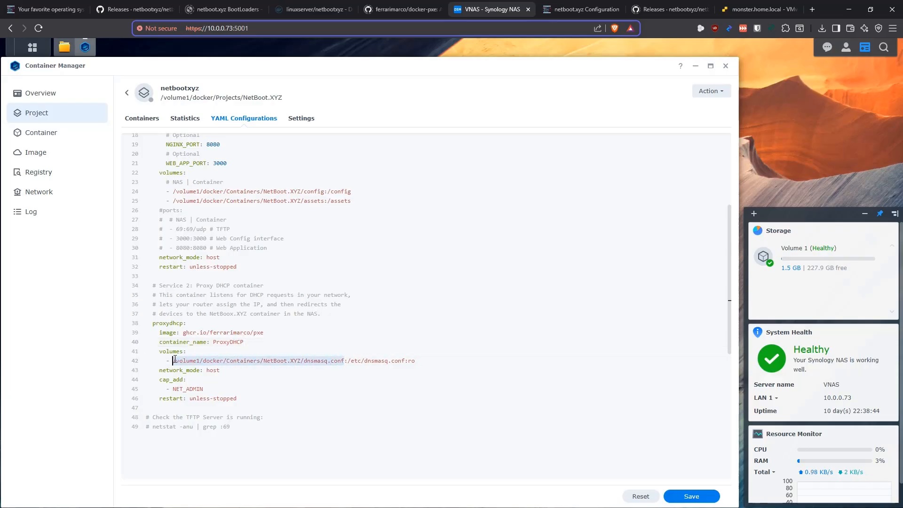
pyautogui.click(65, 47)
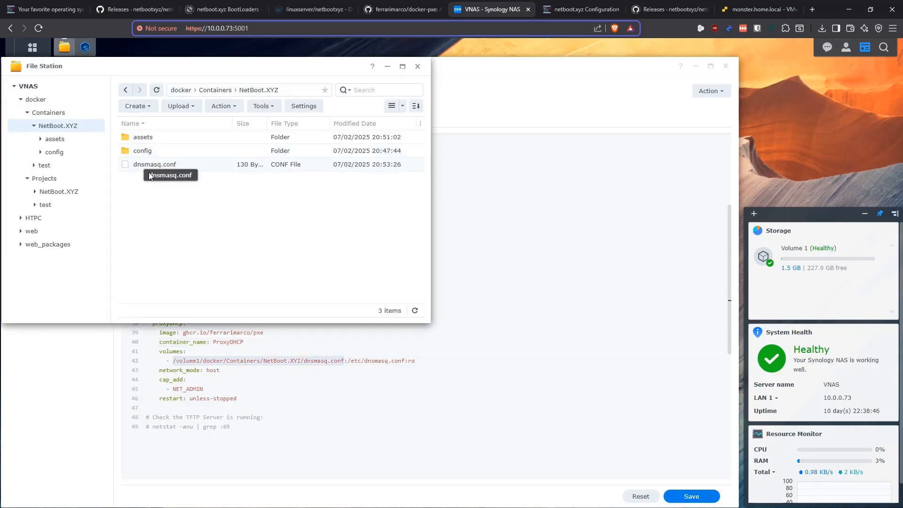
pyautogui.click(85, 47)
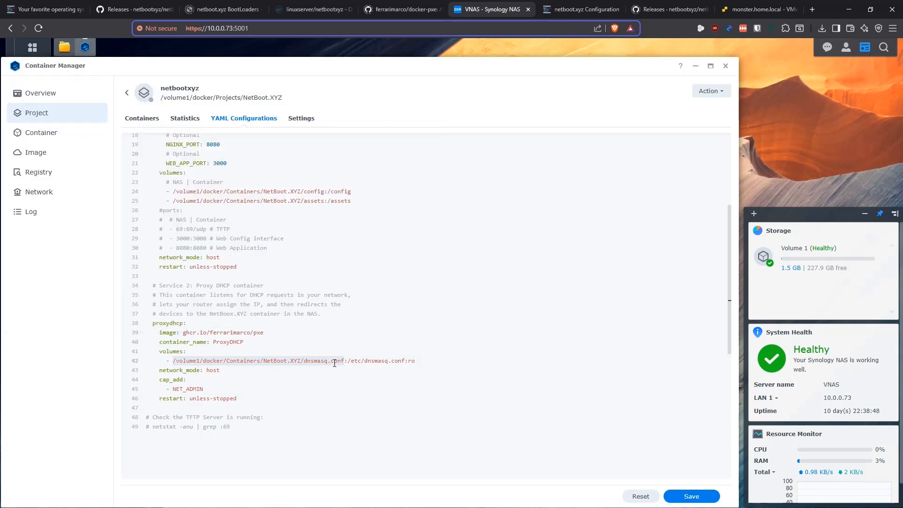
pyautogui.moveTo(348, 361); pyautogui.dragTo(405, 362)
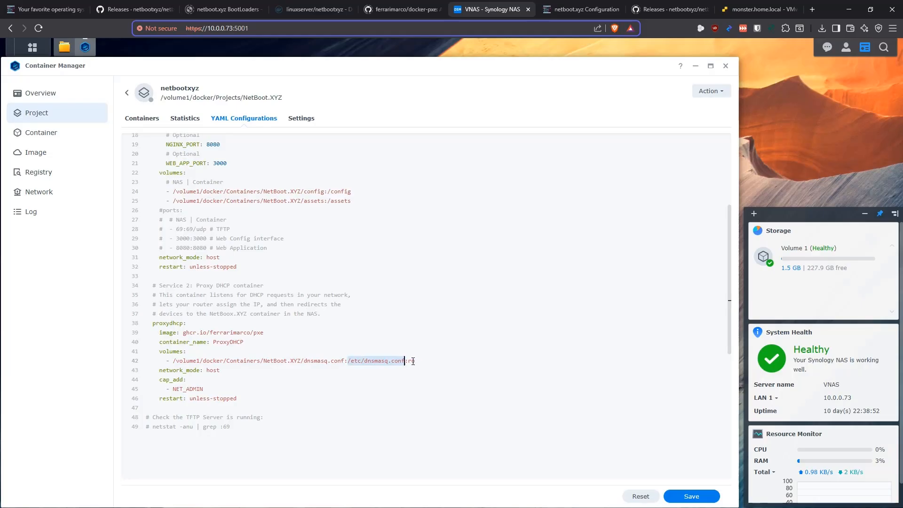
pyautogui.click(378, 361)
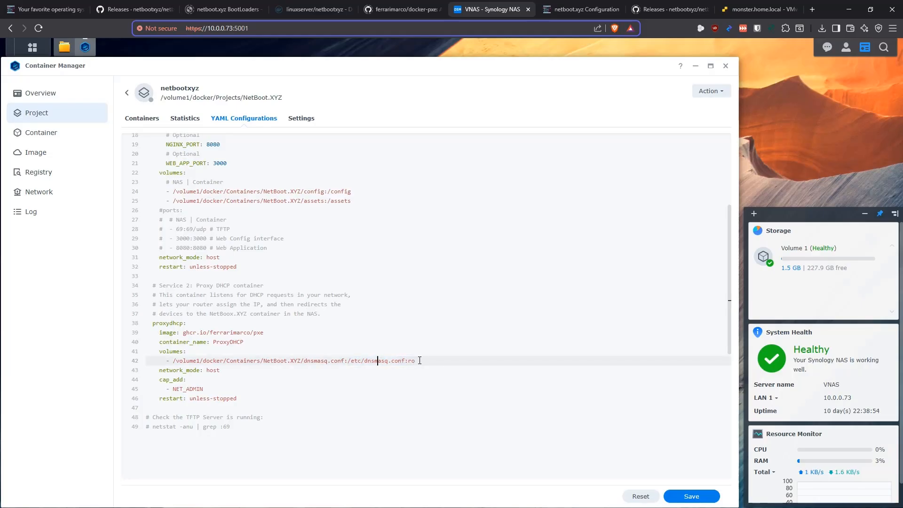
# - Examine the proxydhcp service's network mode, added capability and restart policy lines
pyautogui.moveTo(224, 370); pyautogui.dragTo(209, 361)
pyautogui.click(232, 371)
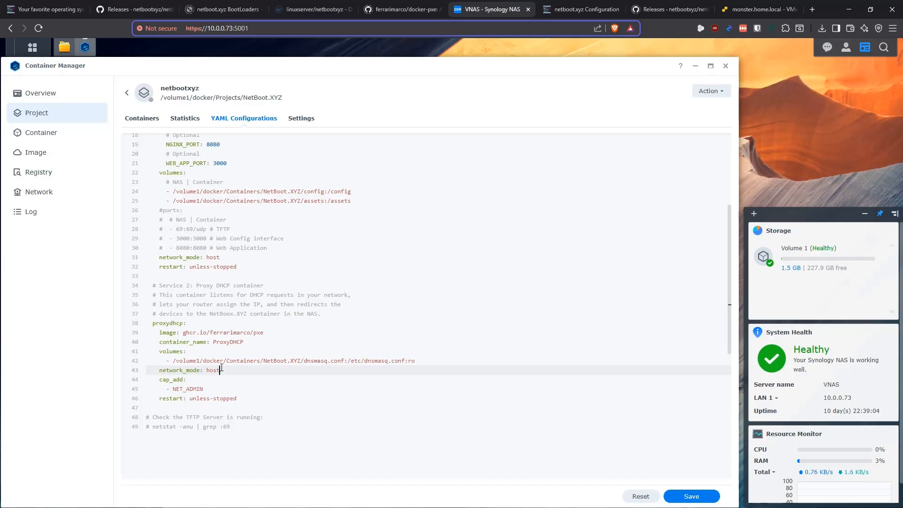
pyautogui.moveTo(211, 390); pyautogui.dragTo(224, 372)
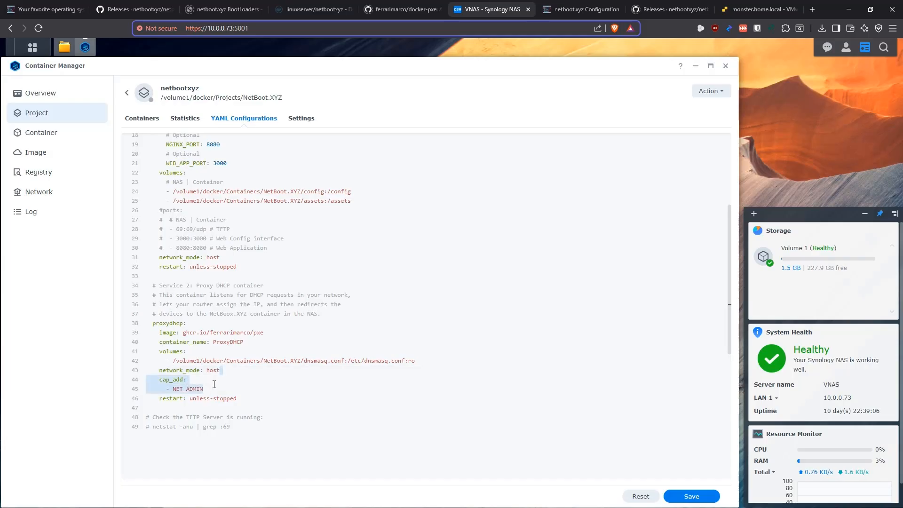
pyautogui.click(212, 388)
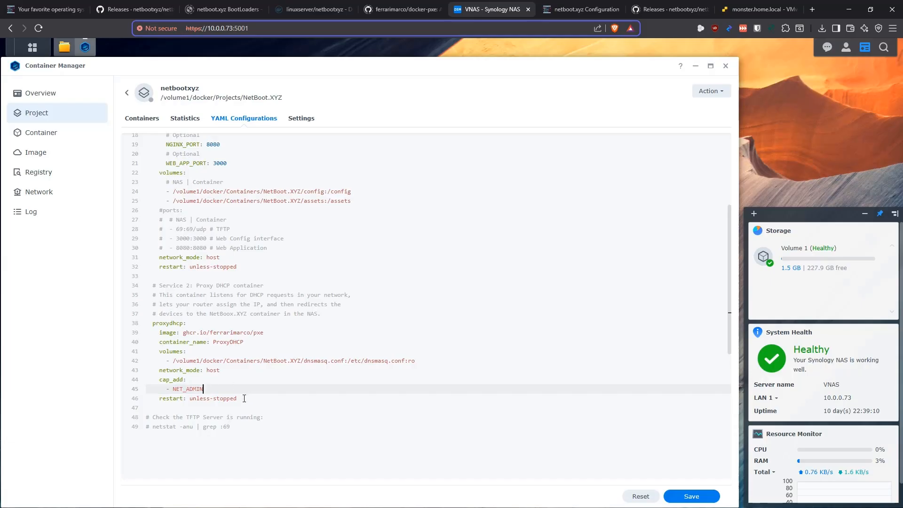
pyautogui.moveTo(244, 398); pyautogui.dragTo(234, 391)
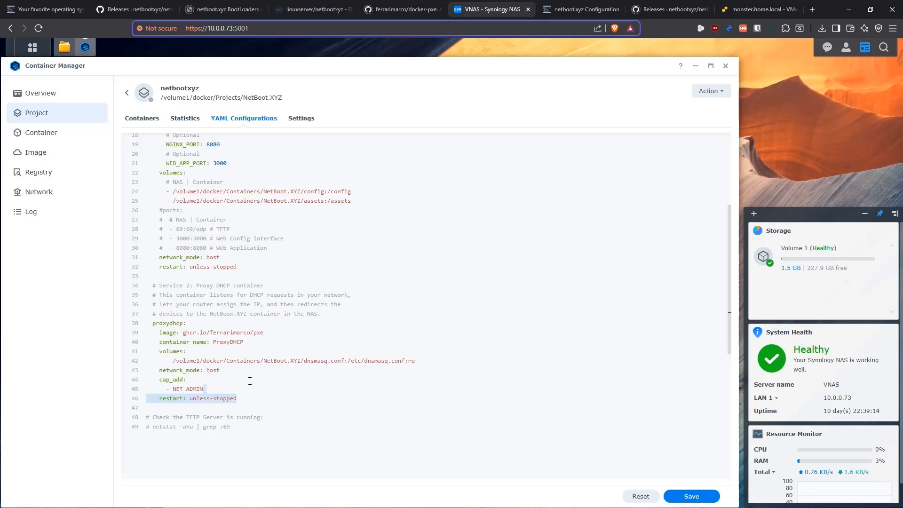
# - Save the YAML configuration and build the netbootxyz project, closing the build terminal once it finishes
pyautogui.scroll(5, 315, 339)
pyautogui.scroll(-5, 316, 338)
pyautogui.click(691, 496)
pyautogui.click(440, 314)
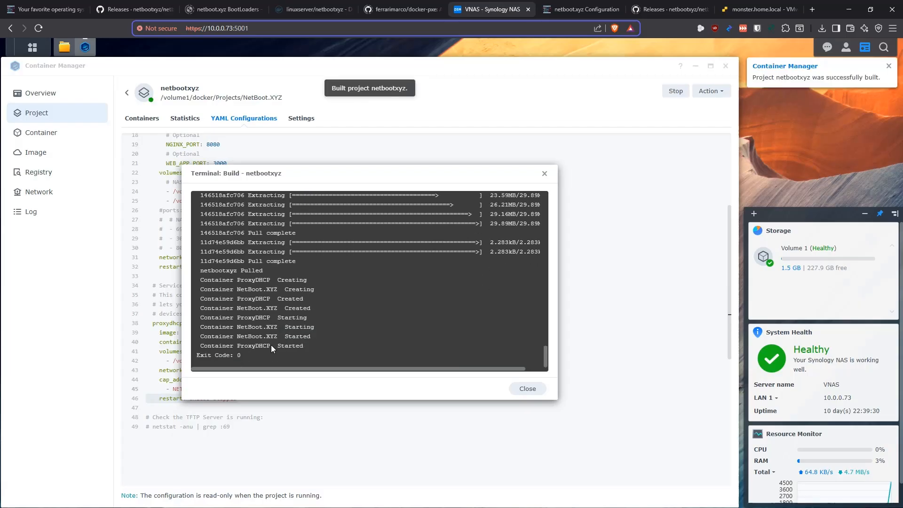
pyautogui.click(527, 389)
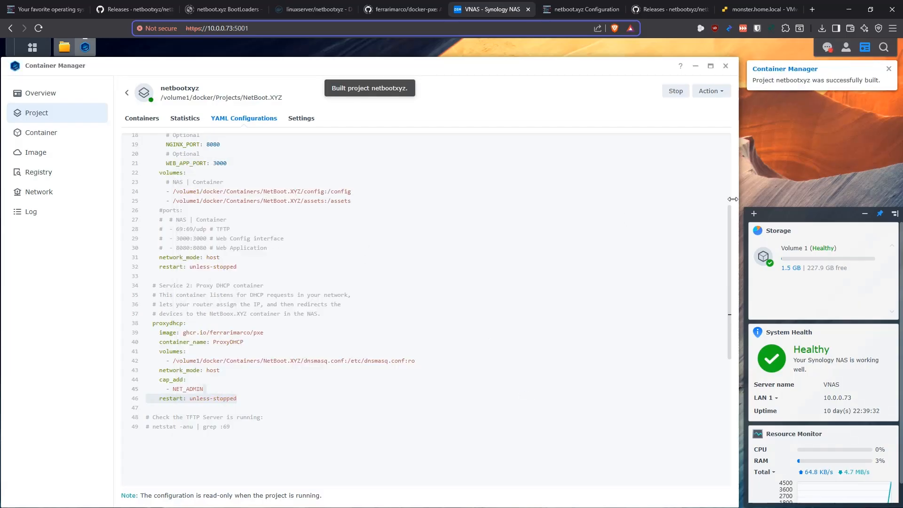
# - Clear all DSM notifications and close the notification list
pyautogui.click(828, 47)
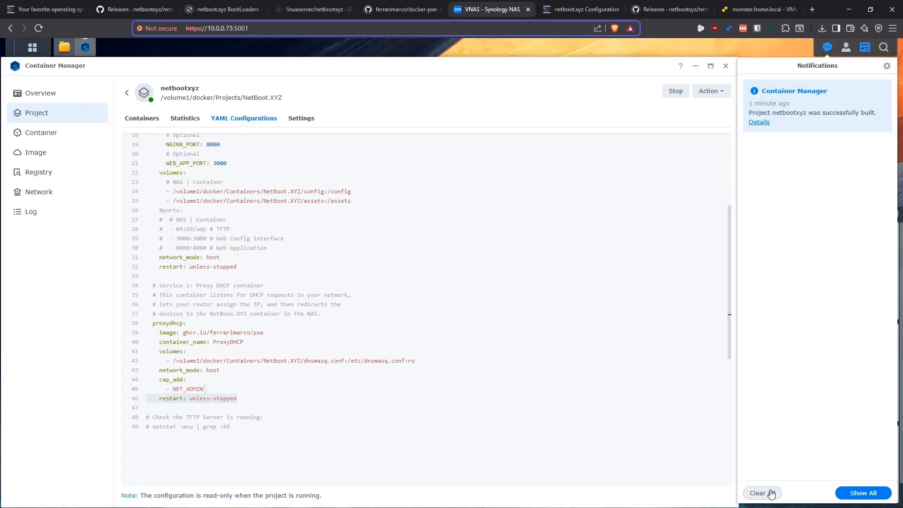
pyautogui.click(761, 492)
pyautogui.click(572, 285)
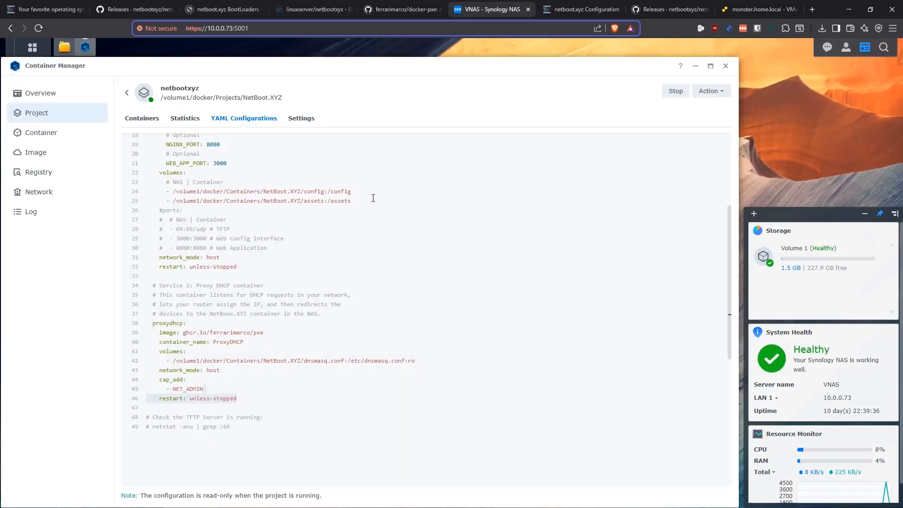
# - Open the ProxyDHCP container from the netbootxyz project and check its refreshed log
pyautogui.click(141, 118)
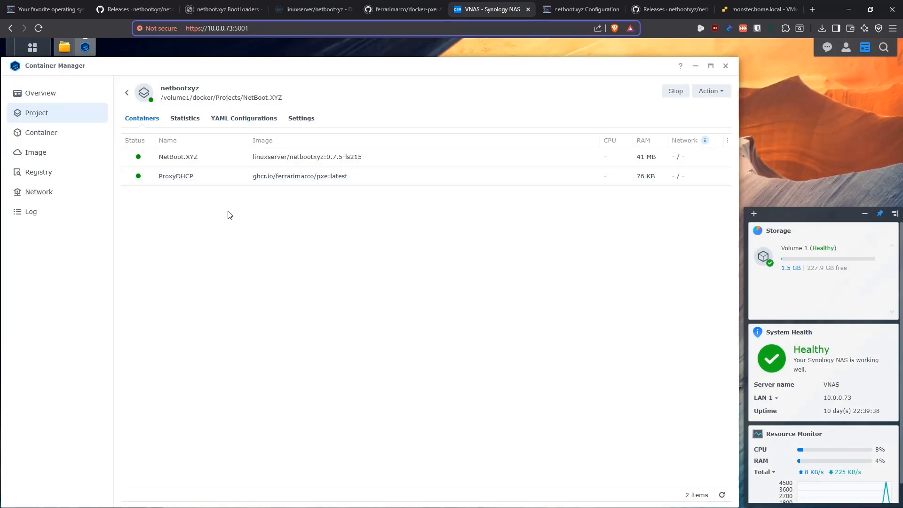
pyautogui.click(177, 176)
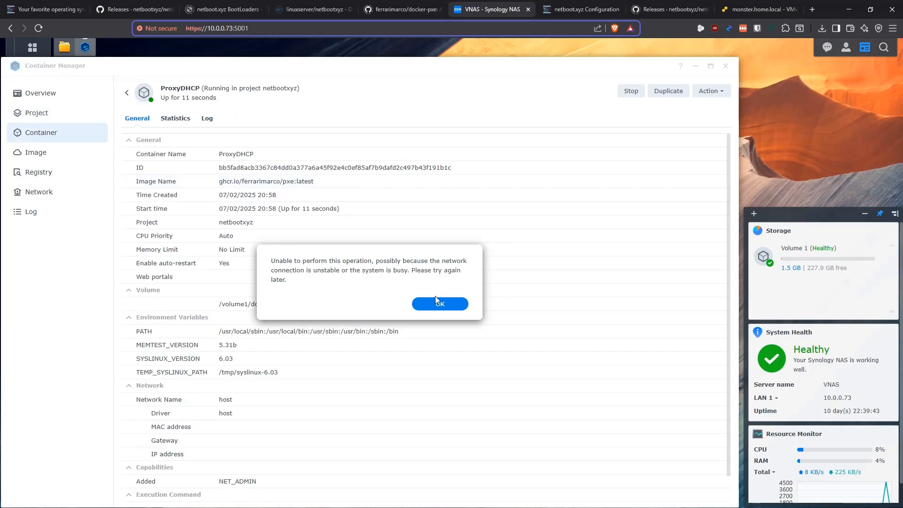
pyautogui.click(438, 303)
pyautogui.click(208, 119)
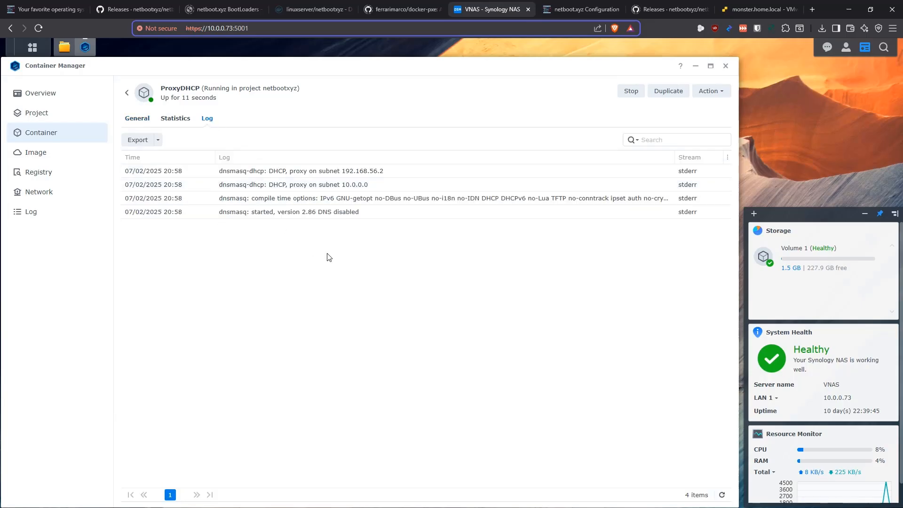
pyautogui.click(723, 495)
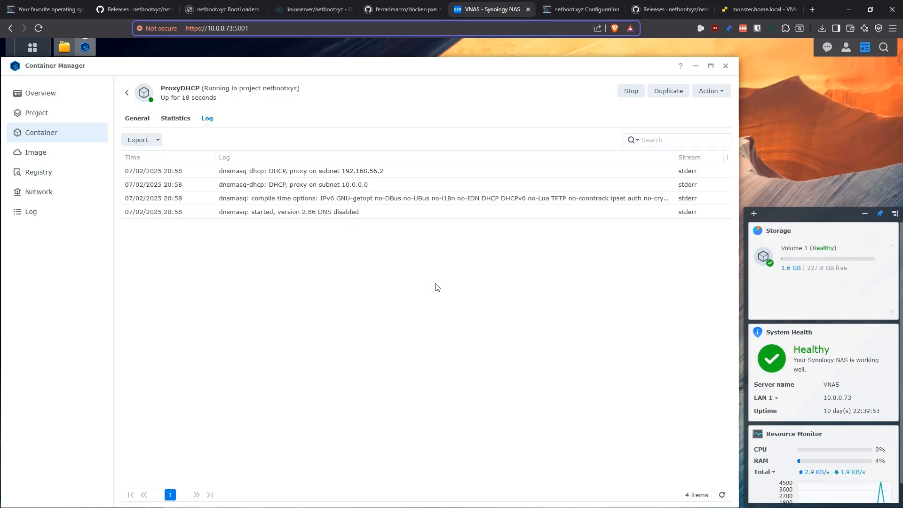
# - Check the NetBoot.XYZ container's log for the port 3000 connection and listening entries, returning to the project
pyautogui.click(127, 94)
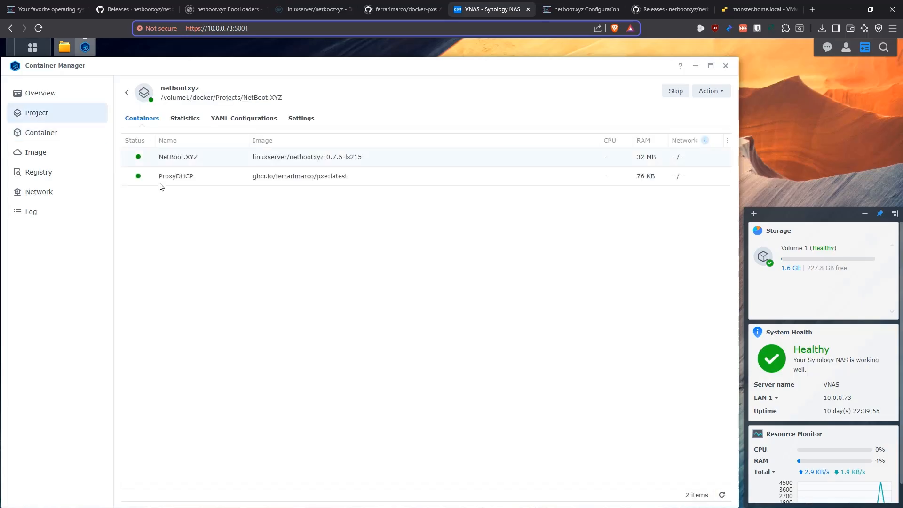
pyautogui.click(183, 161)
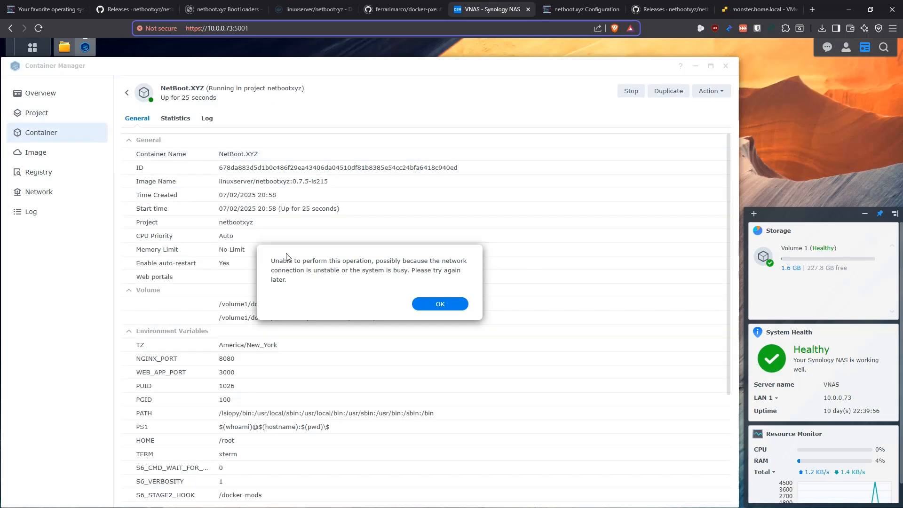
pyautogui.click(441, 304)
pyautogui.click(208, 119)
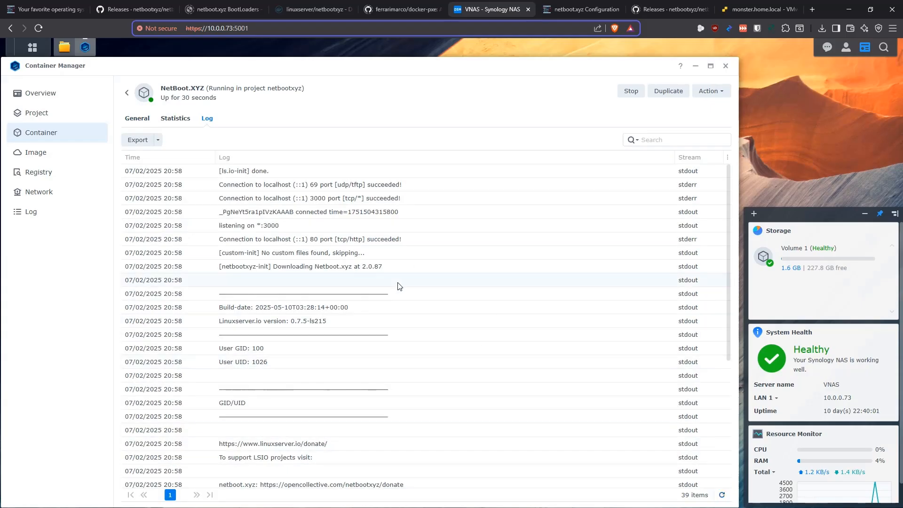
pyautogui.tripleClick(324, 198)
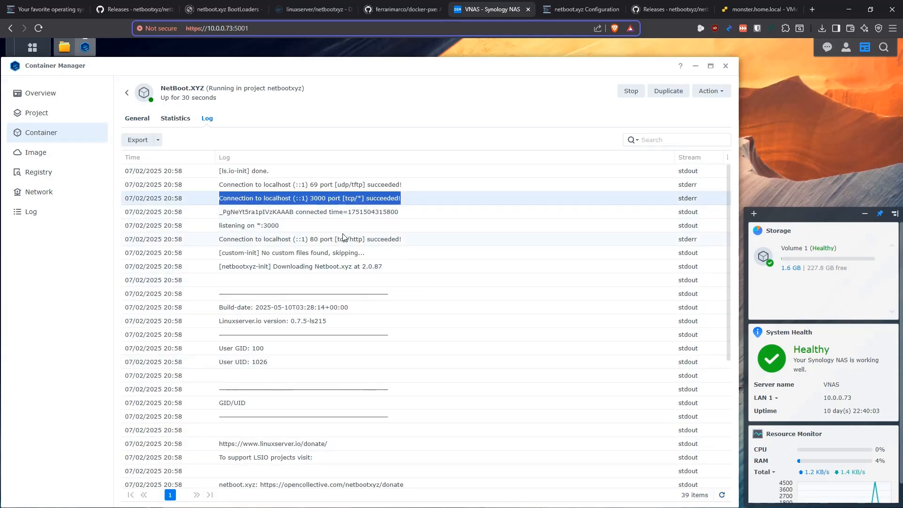
pyautogui.tripleClick(268, 225)
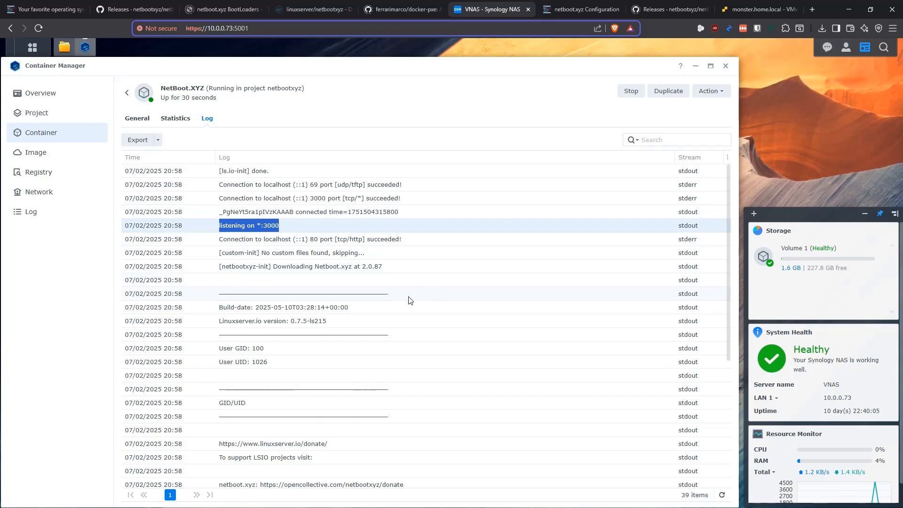
pyautogui.click(127, 93)
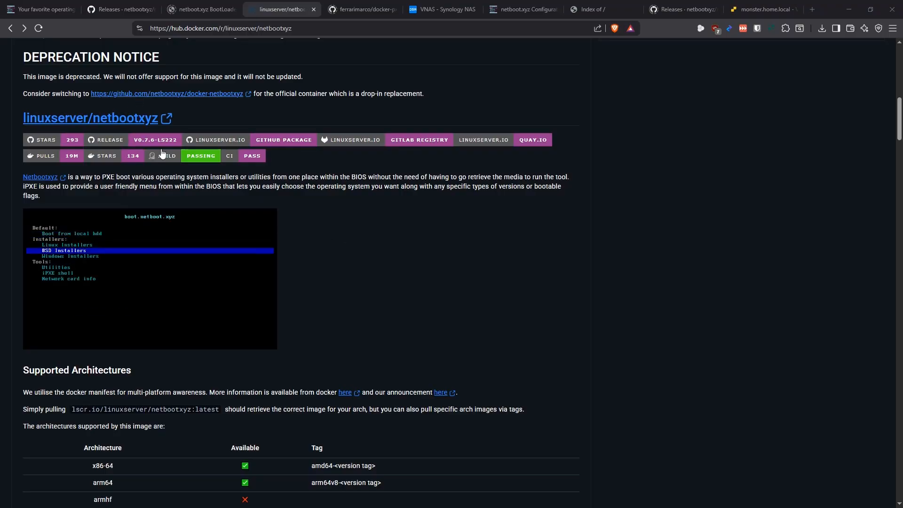
# - Review the linuxserver/netbootxyz image name on Docker Hub and view the docker-pxe repository on GitHub
pyautogui.scroll(10, 352, 238)
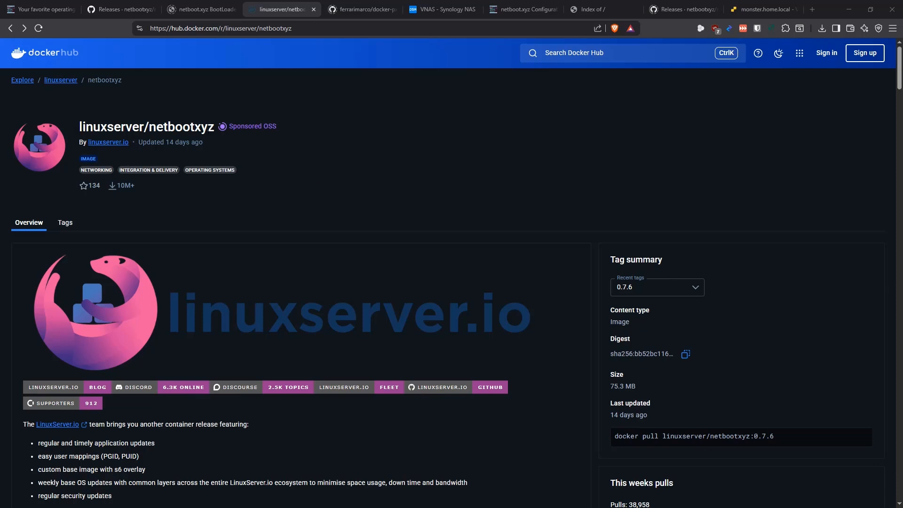
pyautogui.moveTo(216, 131); pyautogui.dragTo(79, 129)
pyautogui.click(79, 129)
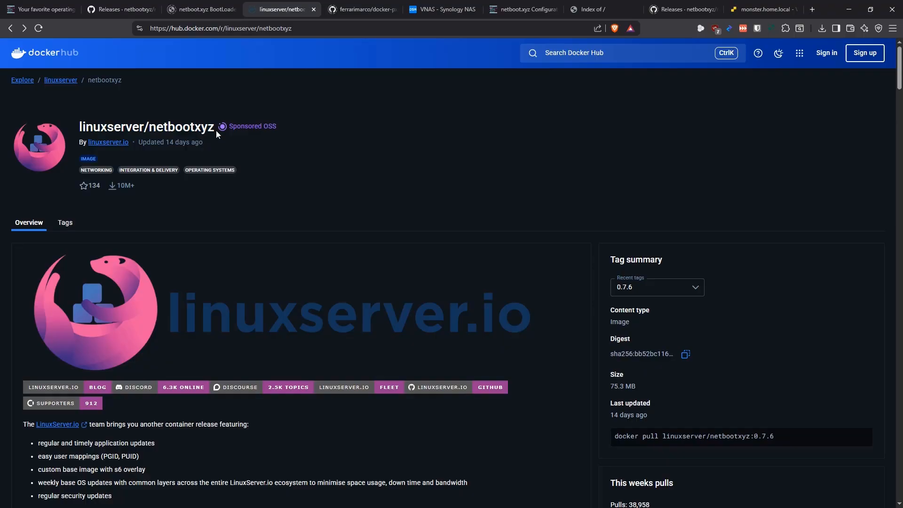
pyautogui.moveTo(216, 129); pyautogui.dragTo(77, 128)
pyautogui.click(361, 76)
pyautogui.click(362, 16)
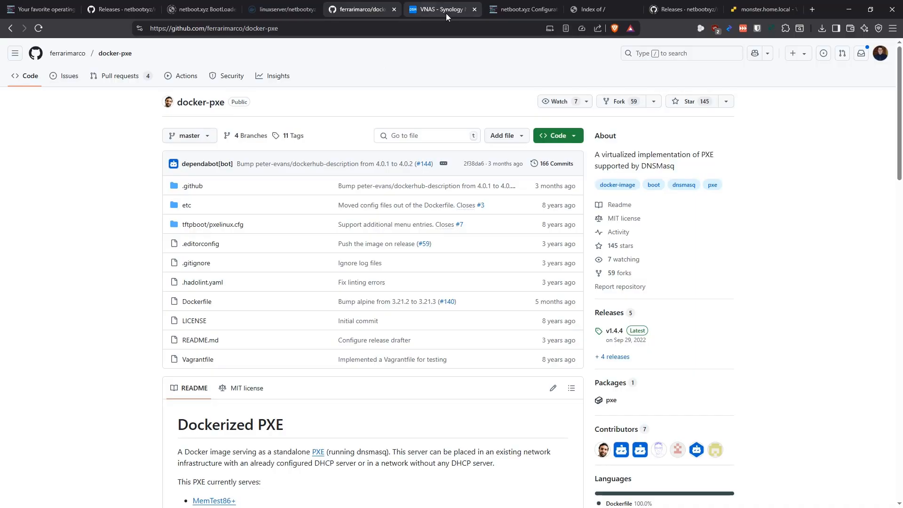
# - Reload the netboot.xyz web interface at 10.0.0.73:3000 and examine the TFTP entry under Services
pyautogui.click(516, 10)
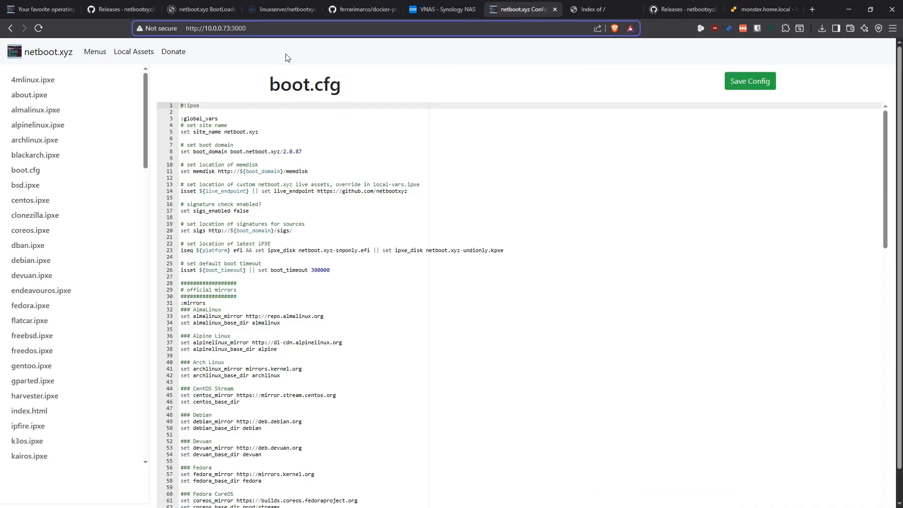
pyautogui.click(39, 28)
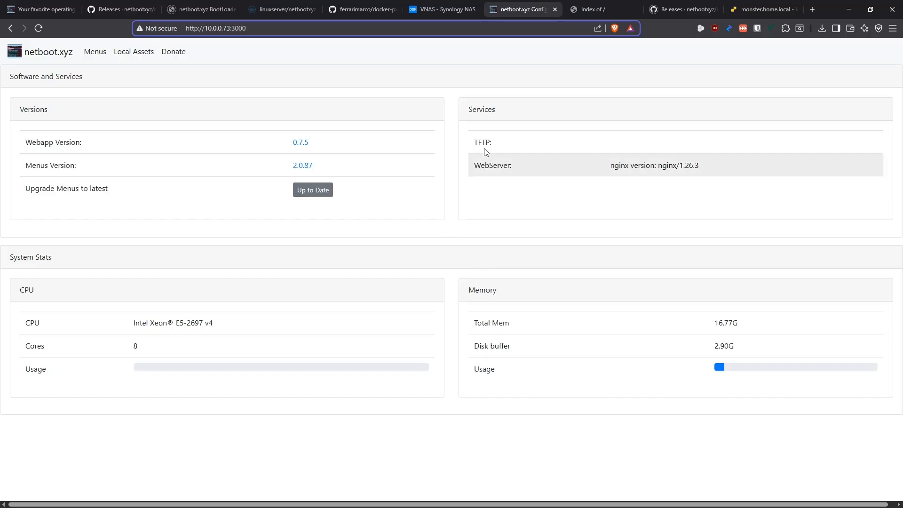
pyautogui.moveTo(475, 142); pyautogui.dragTo(722, 139)
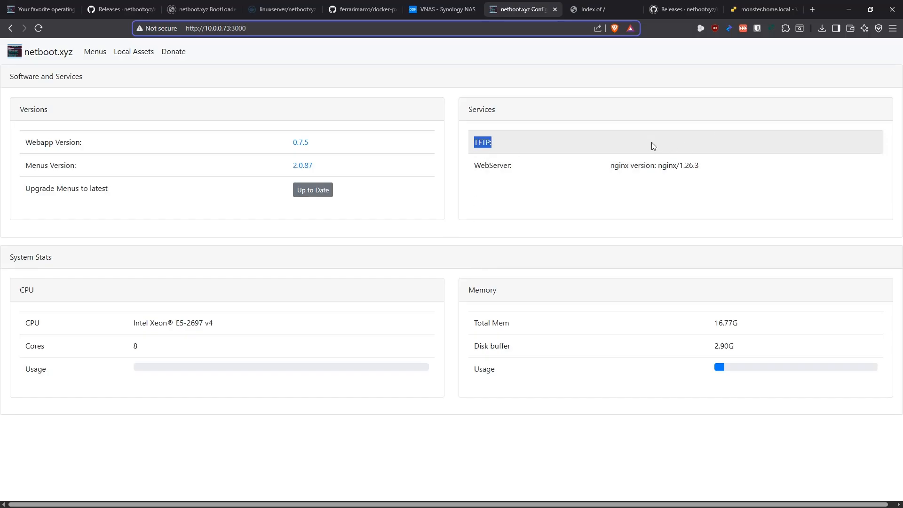
# - Copy the command netstat -anu | grep :69 from the end of the netbootxyz project's YAML configuration in Container Manager
pyautogui.click(515, 143)
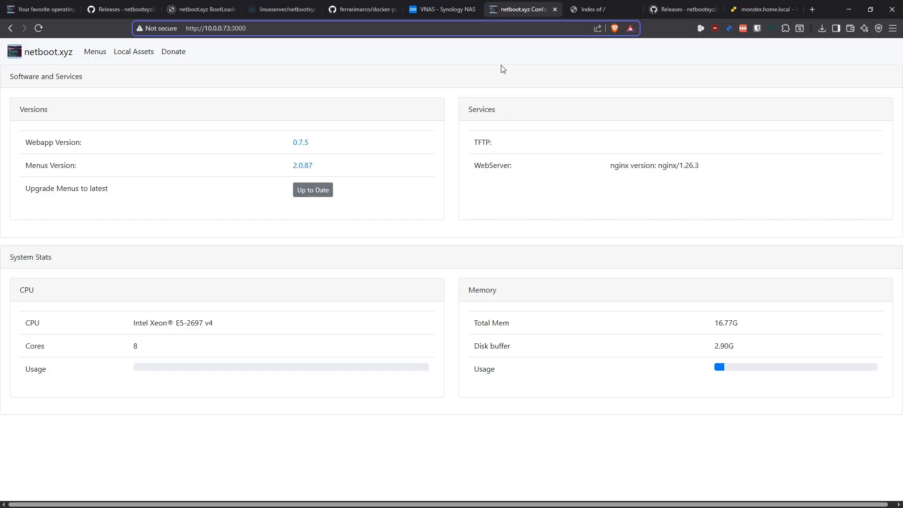
pyautogui.click(442, 9)
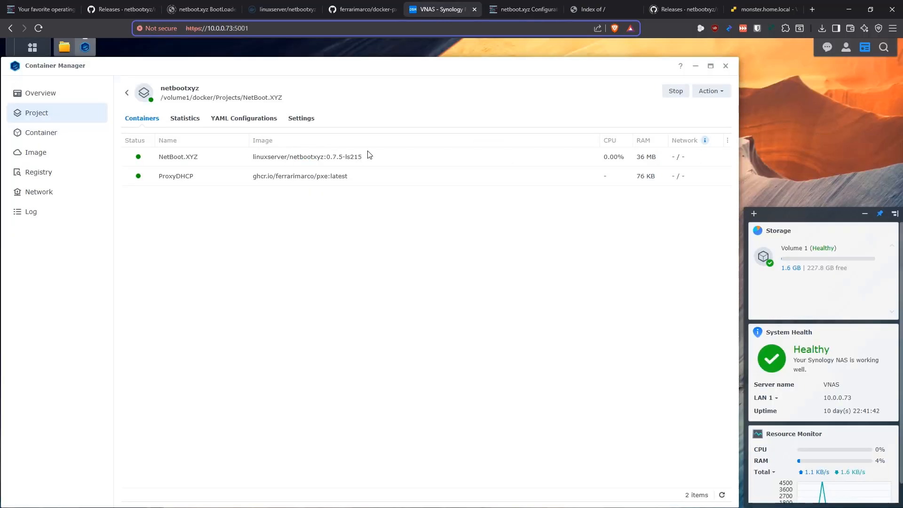
pyautogui.click(258, 119)
pyautogui.scroll(-6, 279, 410)
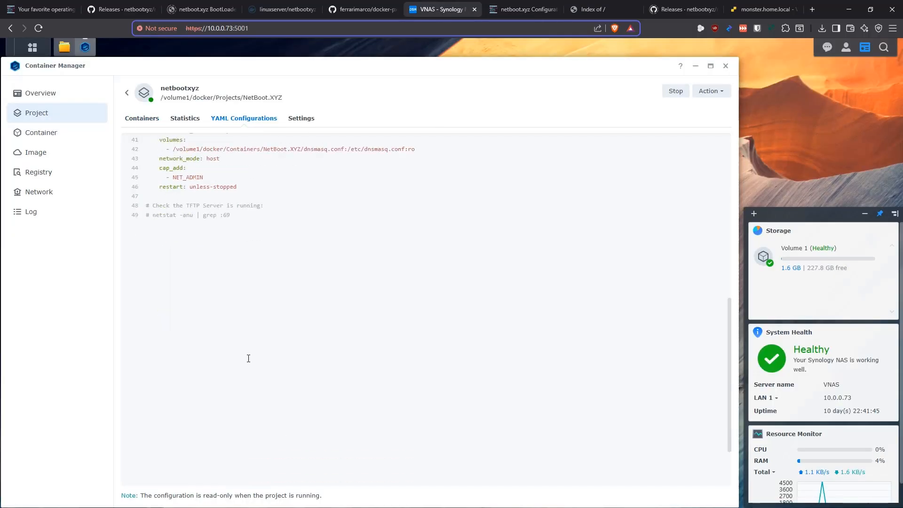
pyautogui.moveTo(234, 287); pyautogui.dragTo(168, 289)
pyautogui.click(176, 287)
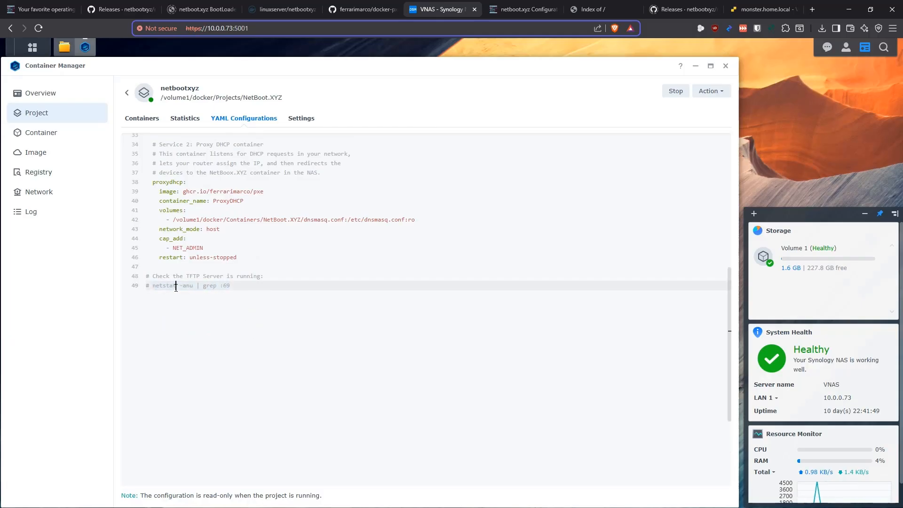
pyautogui.moveTo(227, 287); pyautogui.dragTo(152, 287)
pyautogui.hotkey('ctrl', 'c')
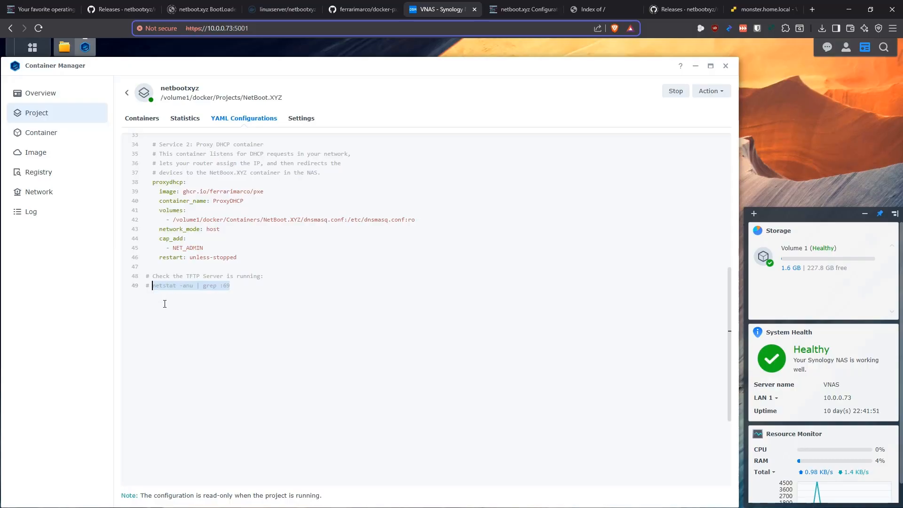
# - Open the NetBoot.XYZ container from the project's container list and open its terminal, dismissing any error dialog
pyautogui.click(143, 119)
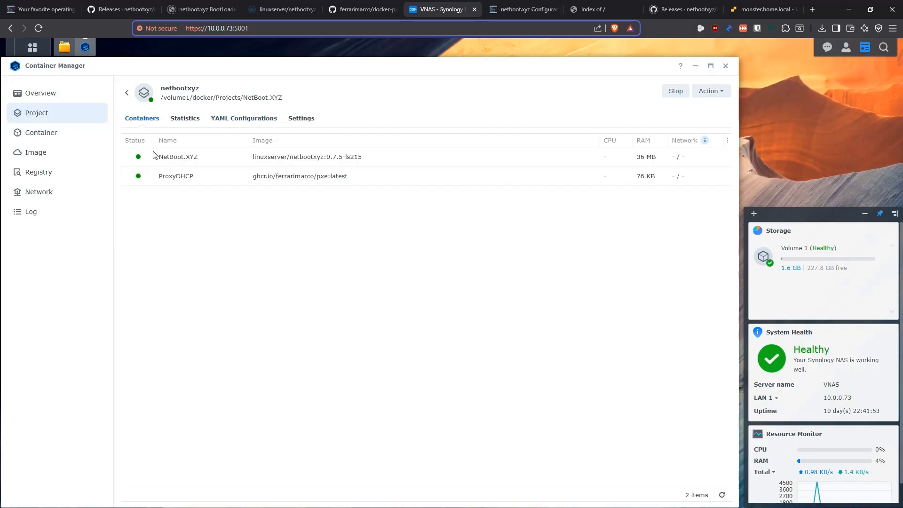
pyautogui.click(184, 159)
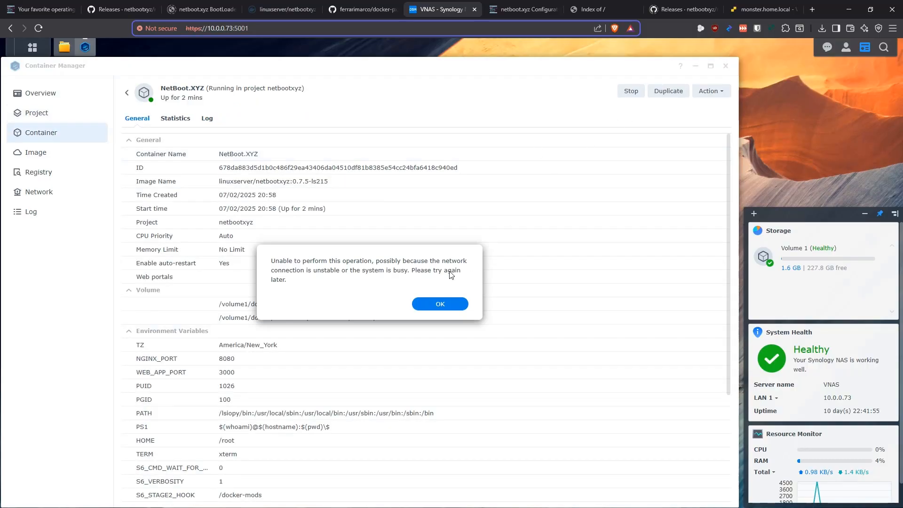
pyautogui.click(417, 303)
pyautogui.click(711, 90)
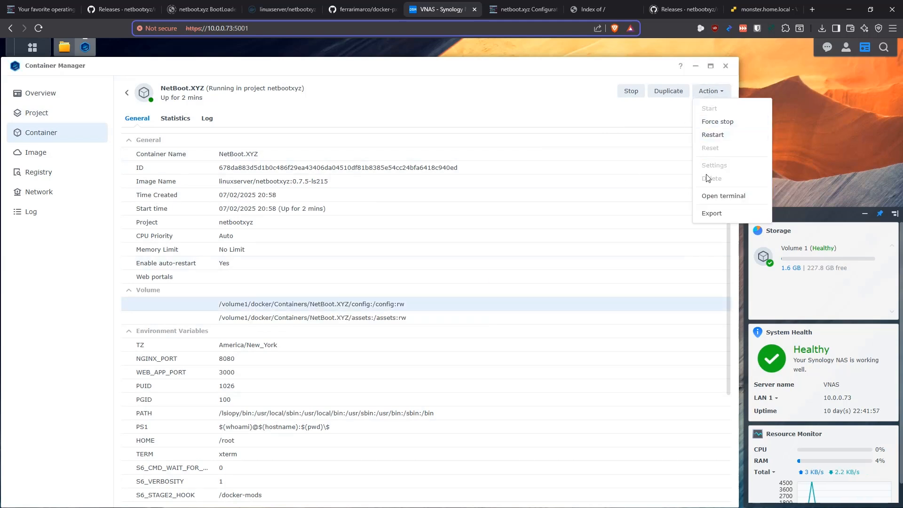
pyautogui.click(720, 199)
pyautogui.click(454, 304)
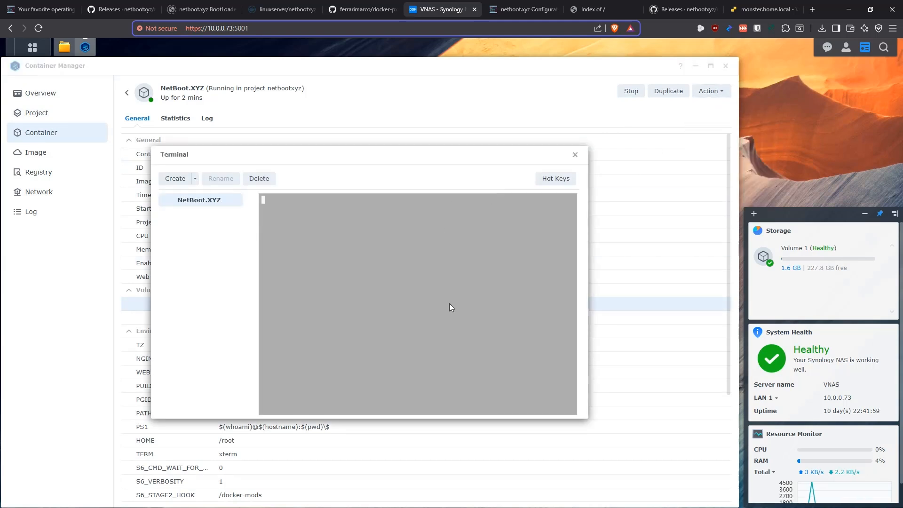
# - Launch a new terminal session in the NetBoot.XYZ container with the command /bin/sh and switch to it
pyautogui.click(195, 182)
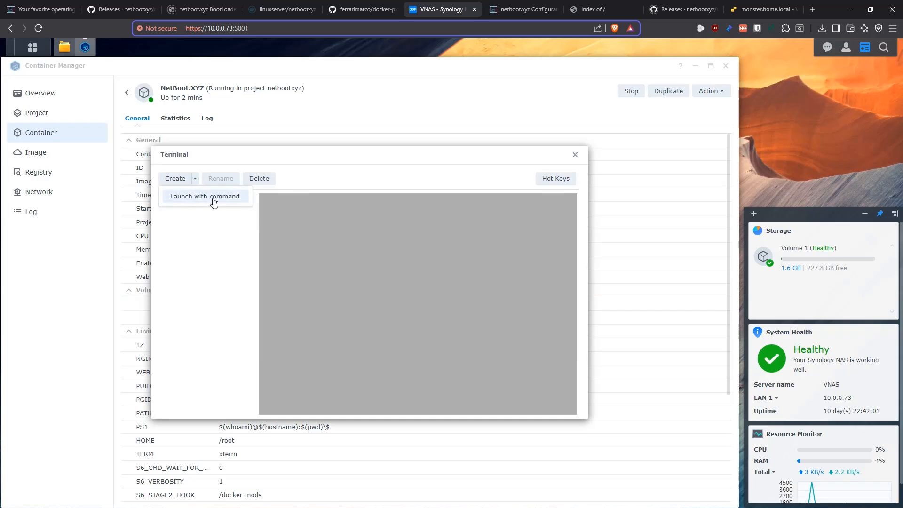
pyautogui.click(212, 200)
pyautogui.write('/bin/sh')
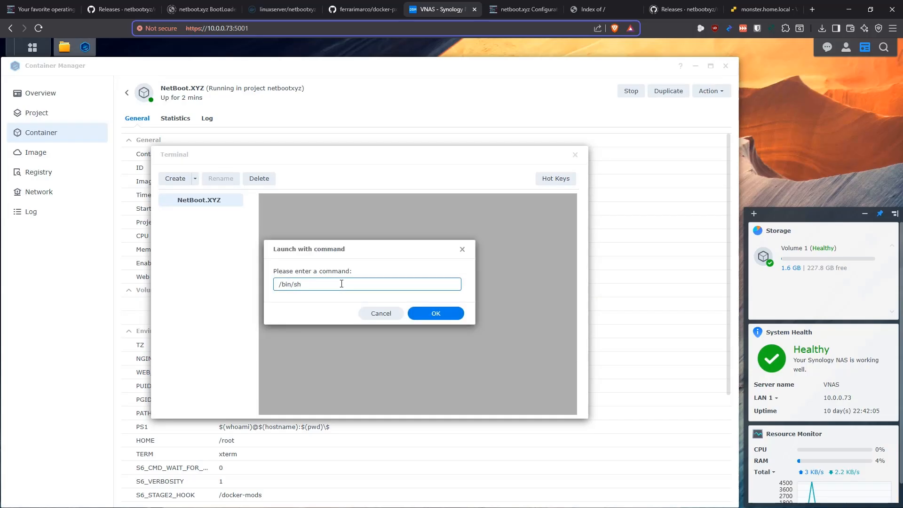
pyautogui.click(426, 315)
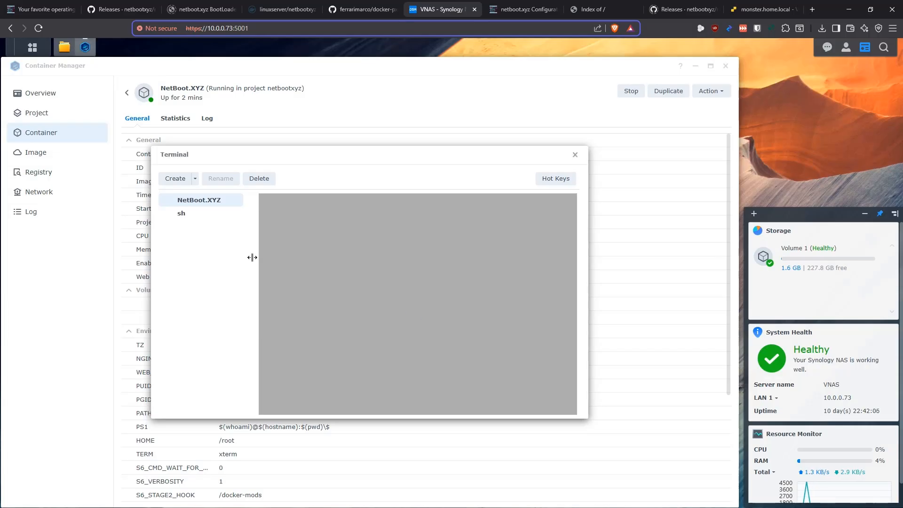
pyautogui.click(194, 218)
# - Run the copied command netstat -anu | grep :69 in the sh session and inspect the UDP port 69 entries
pyautogui.rightClick(362, 233)
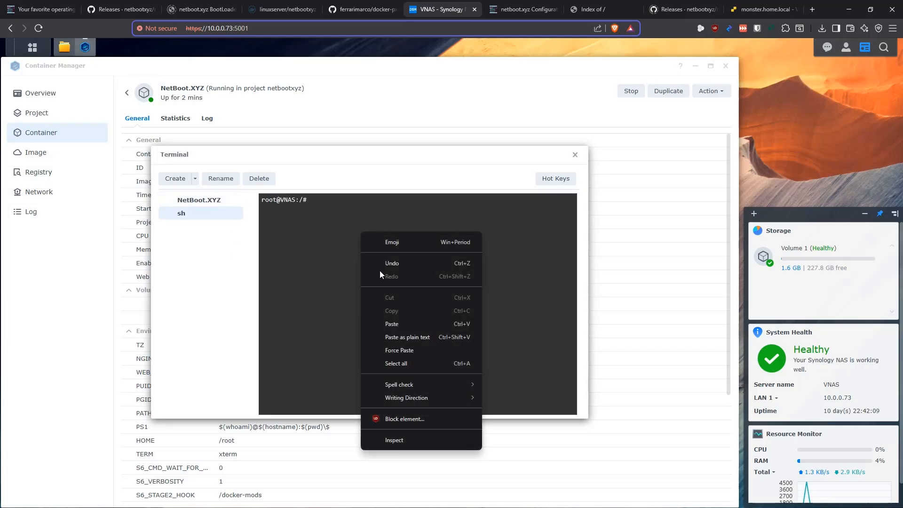
pyautogui.click(388, 324)
pyautogui.press('Return')
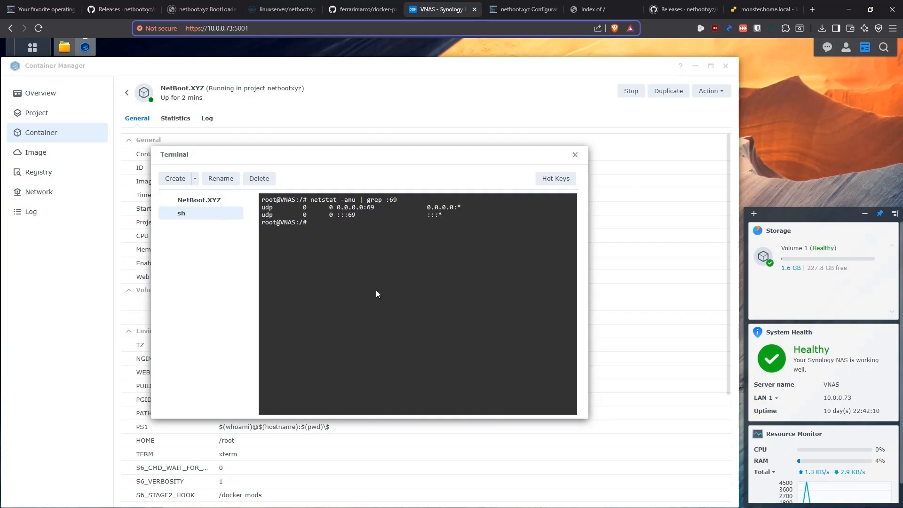
pyautogui.moveTo(368, 208); pyautogui.dragTo(288, 208)
# - Delete the sh session and close the container's terminal window
pyautogui.click(260, 178)
pyautogui.click(442, 295)
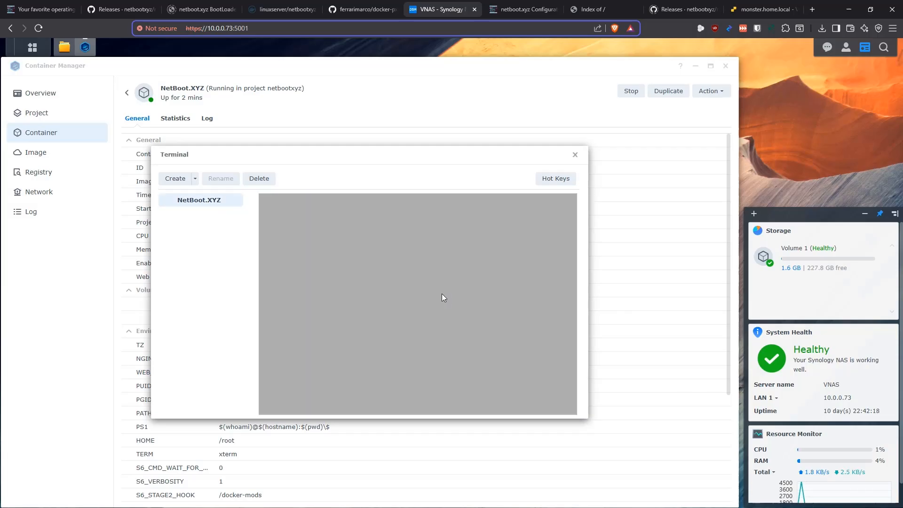
pyautogui.click(576, 156)
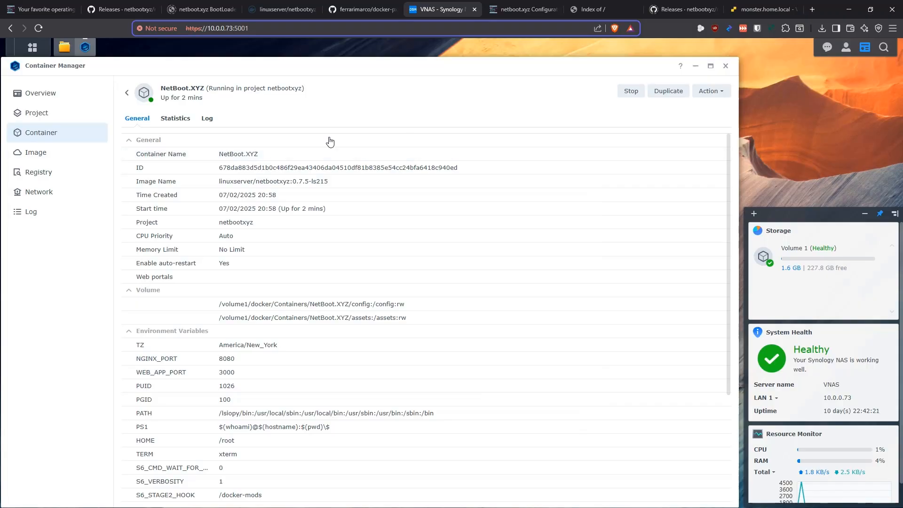
# - Return to the netboot.xyz web interface and check the CPU model and the menu upgrade status
pyautogui.click(523, 15)
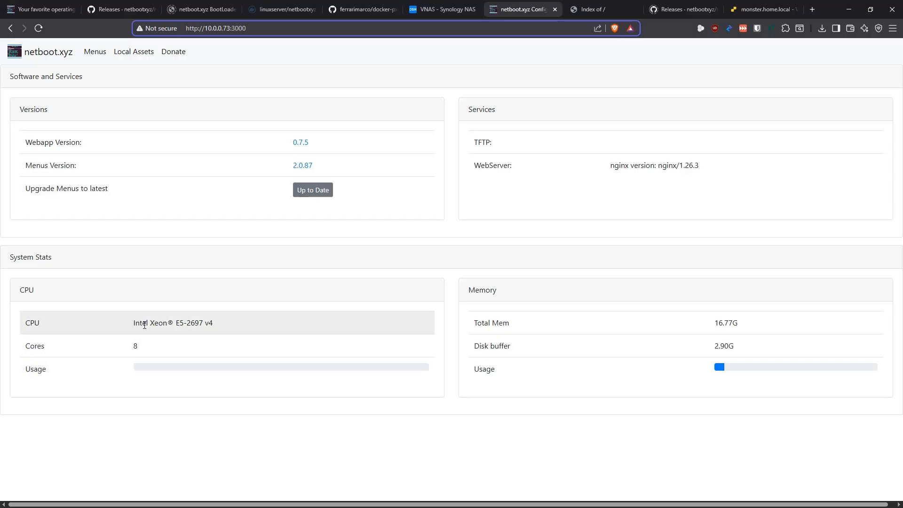
pyautogui.moveTo(223, 328); pyautogui.dragTo(93, 324)
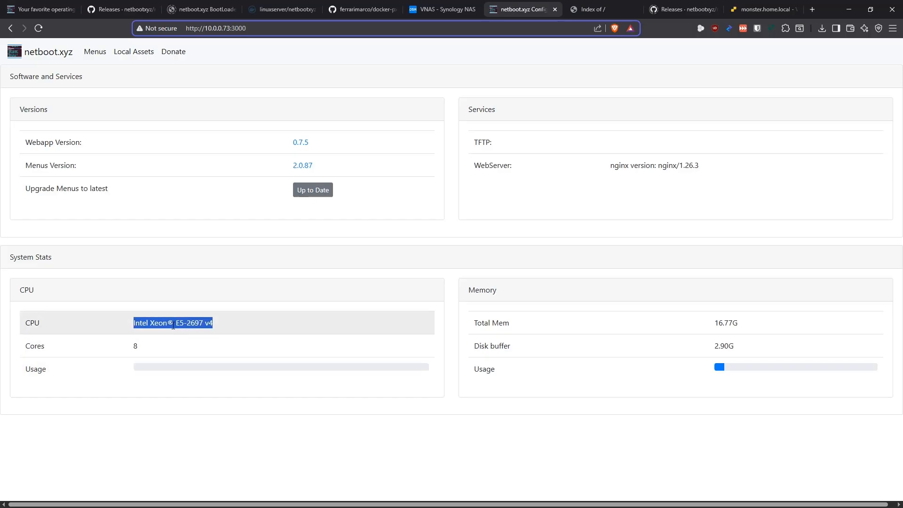
pyautogui.click(189, 322)
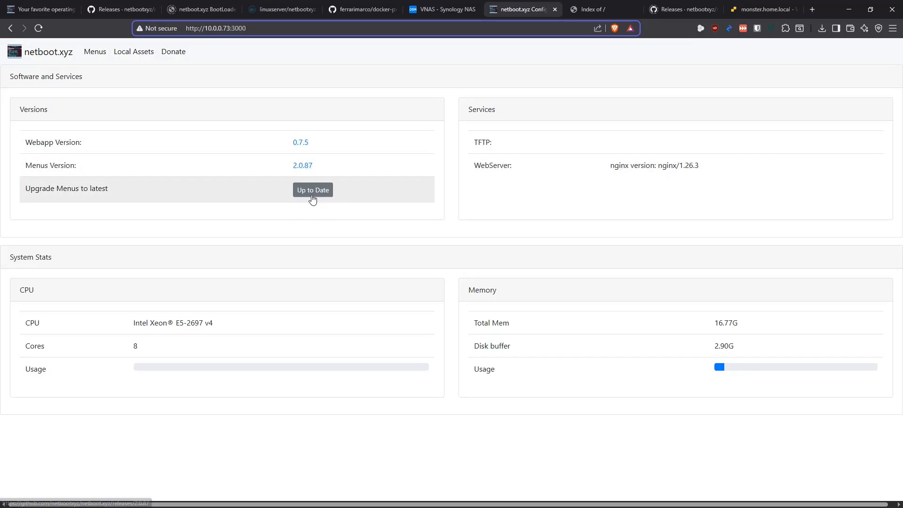
pyautogui.click(313, 193)
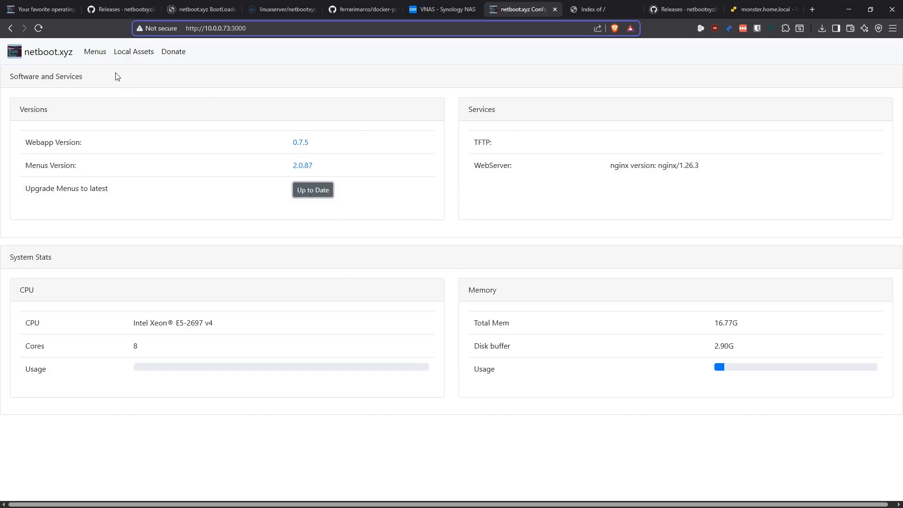
# - Browse the remote and local asset lists, view the GitHub sponsor page for netboot.xyz and close it
pyautogui.click(132, 55)
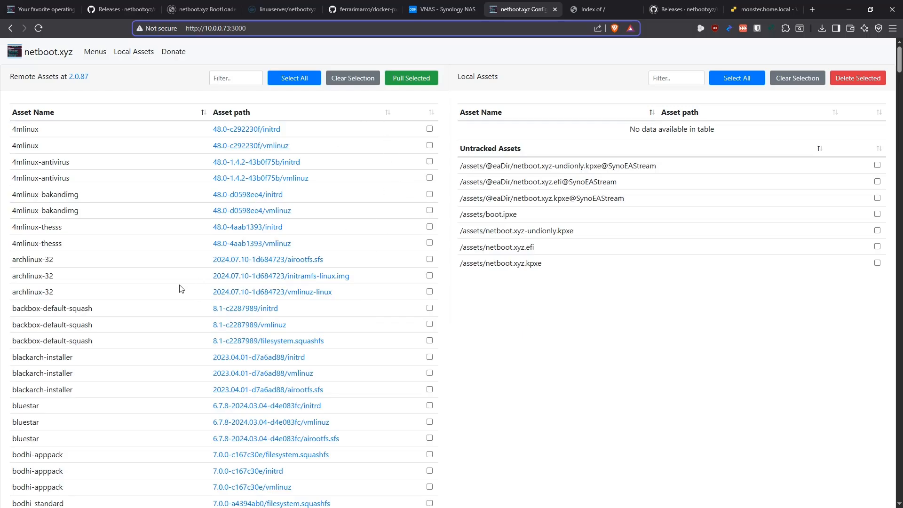
pyautogui.scroll(-15, 122, 315)
pyautogui.scroll(15, 99, 355)
pyautogui.click(172, 53)
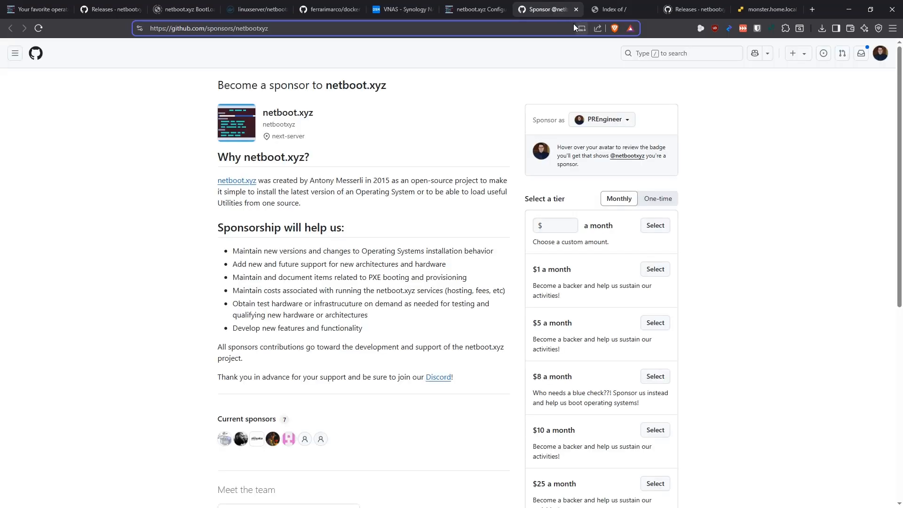
pyautogui.click(576, 9)
# - Open boot.cfg from the netboot.xyz menu files and examine the live_endpoint comment and its URL on line 14
pyautogui.click(94, 54)
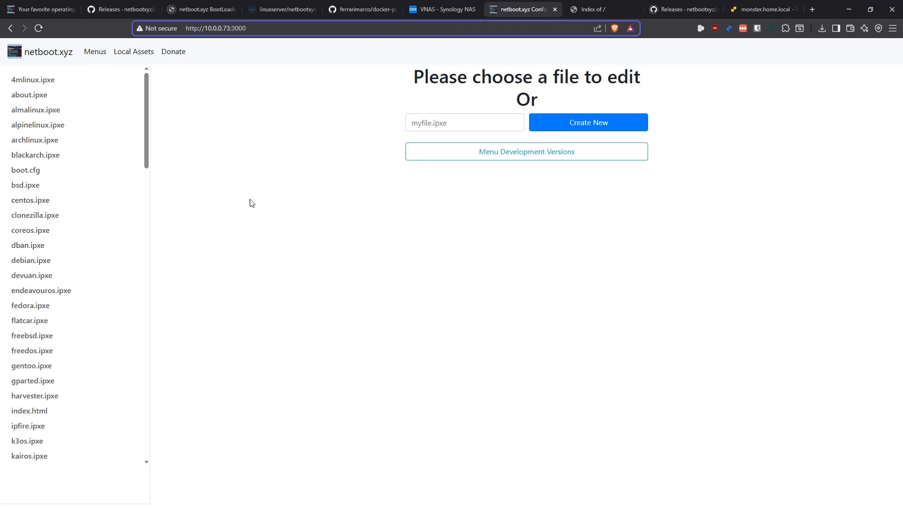
pyautogui.click(35, 172)
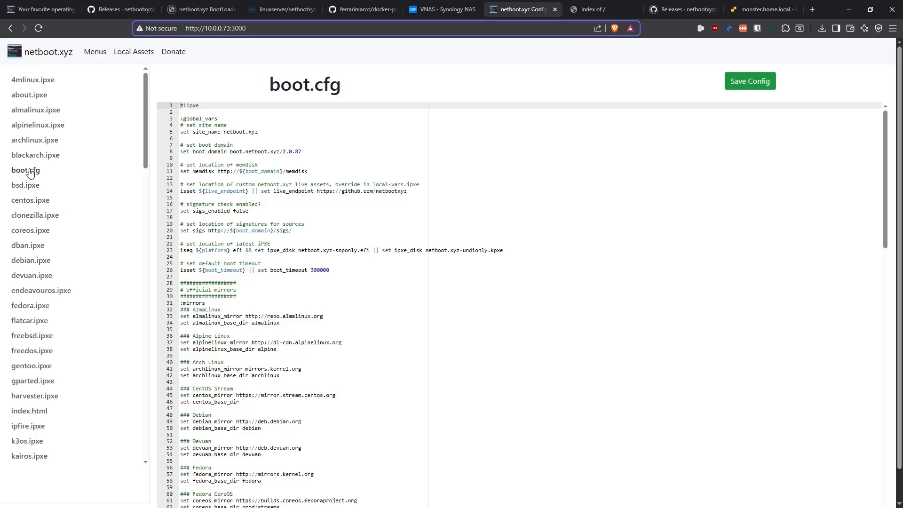
pyautogui.moveTo(205, 187); pyautogui.dragTo(333, 183)
pyautogui.click(330, 186)
pyautogui.moveTo(413, 193); pyautogui.dragTo(317, 192)
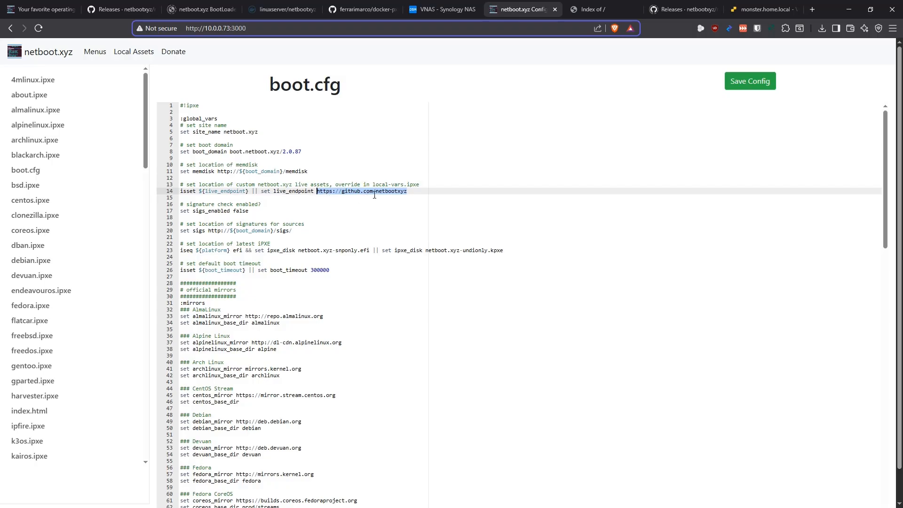
pyautogui.click(409, 192)
# - Compare the file index served at 10.0.0.73:8080 with the Local Assets list in the netboot.xyz web interface
pyautogui.click(599, 14)
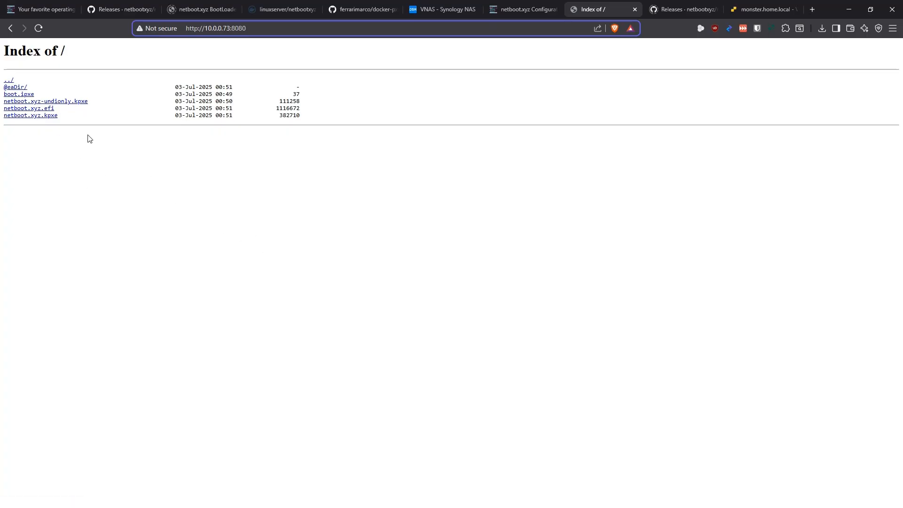
pyautogui.click(515, 11)
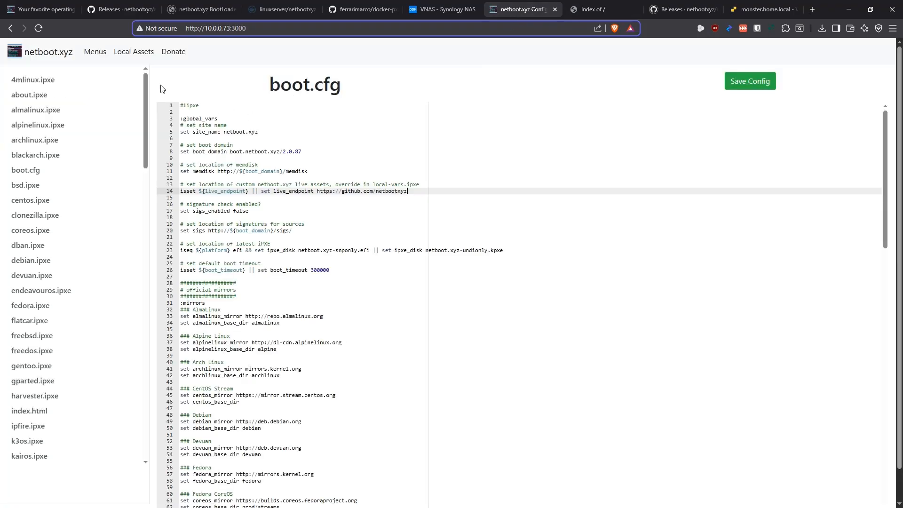
pyautogui.click(133, 53)
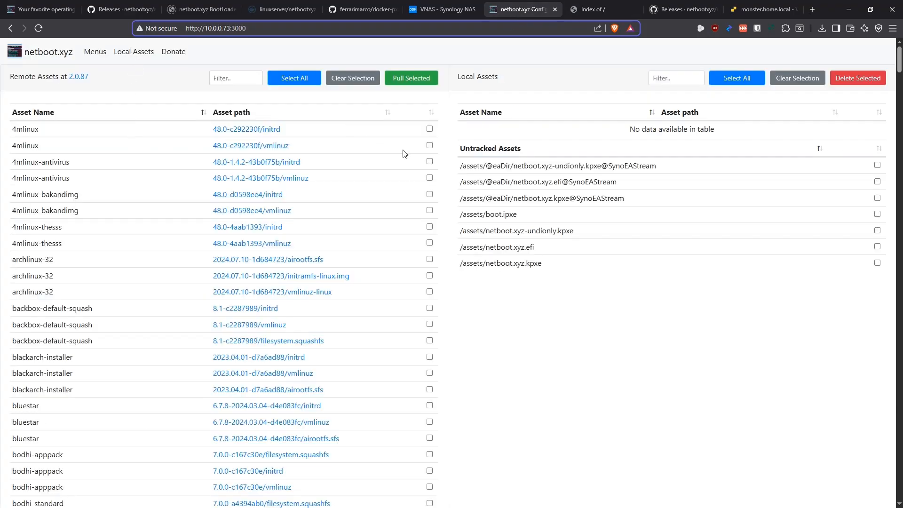
pyautogui.click(592, 10)
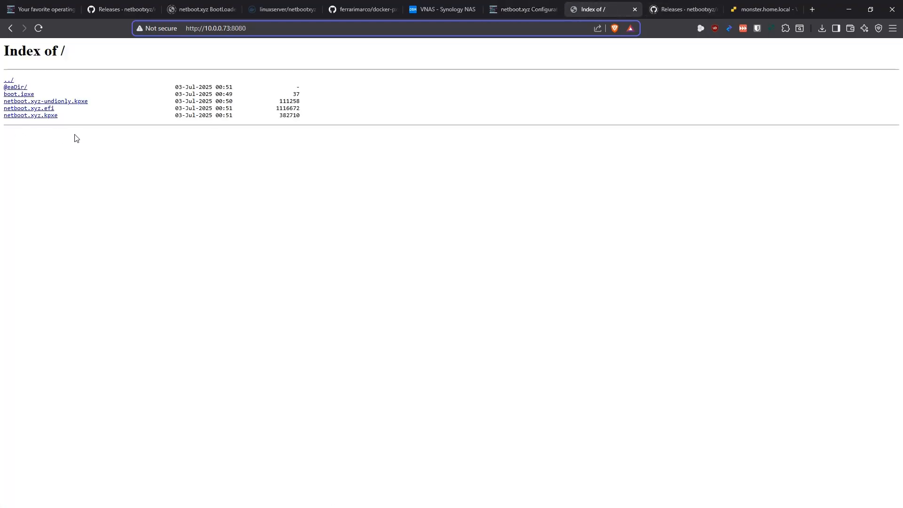
pyautogui.click(516, 10)
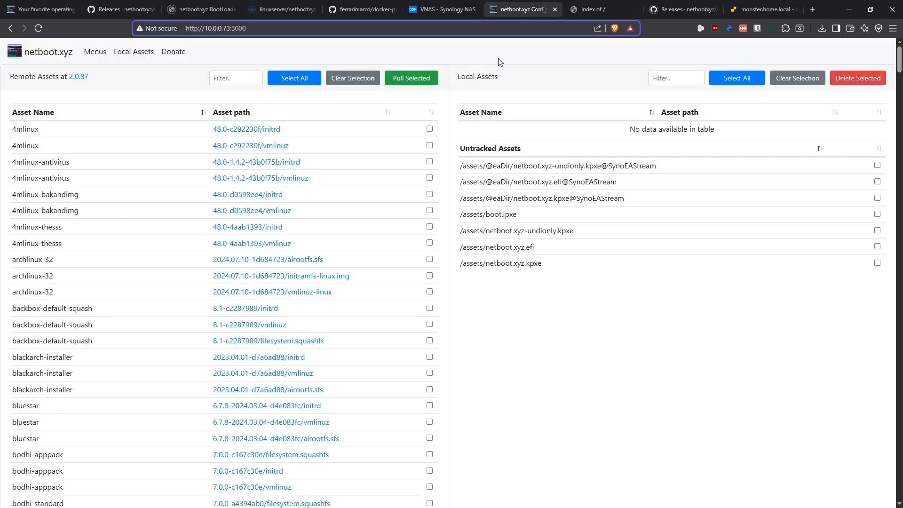
# - Reopen boot.cfg to recheck the live_endpoint URL, then return to the Local Assets page
pyautogui.click(96, 53)
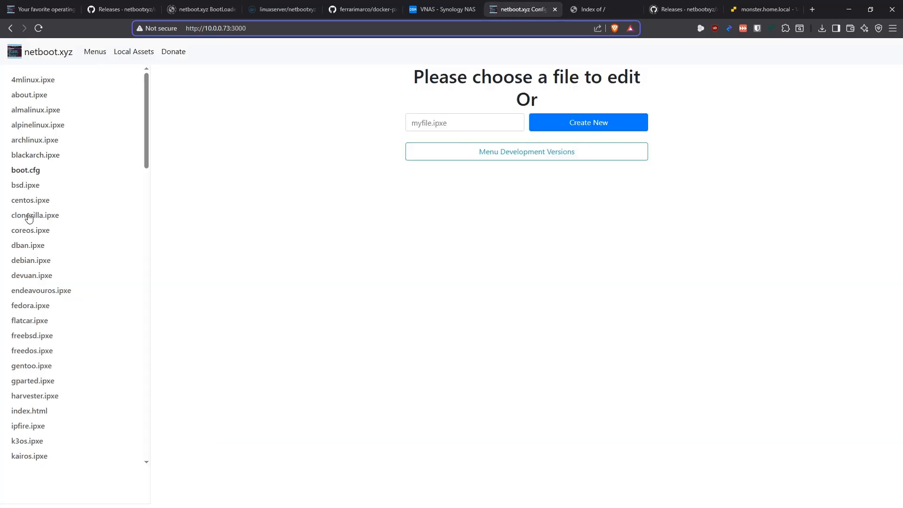
pyautogui.click(26, 170)
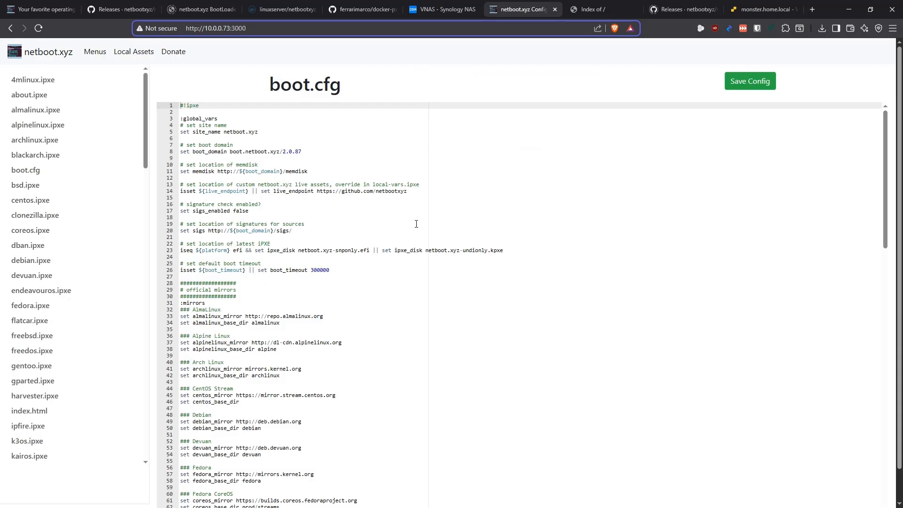
pyautogui.moveTo(413, 193); pyautogui.dragTo(317, 191)
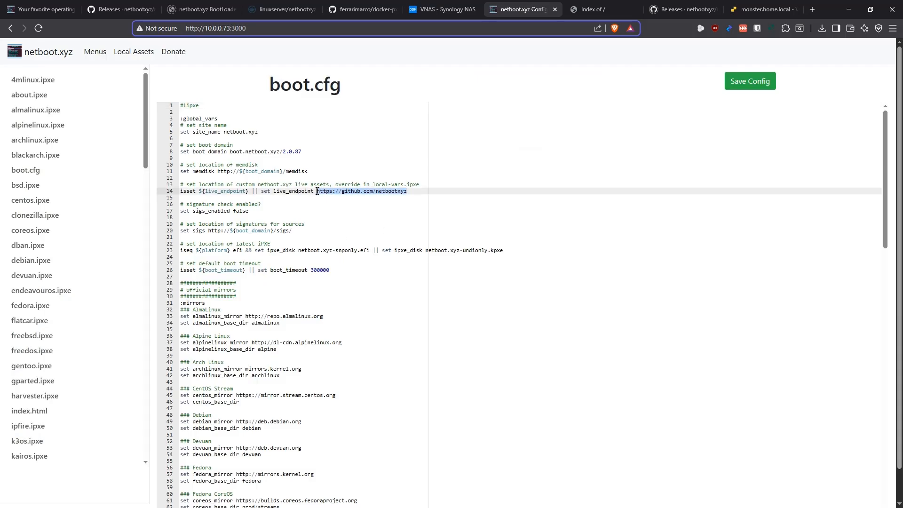
pyautogui.click(383, 192)
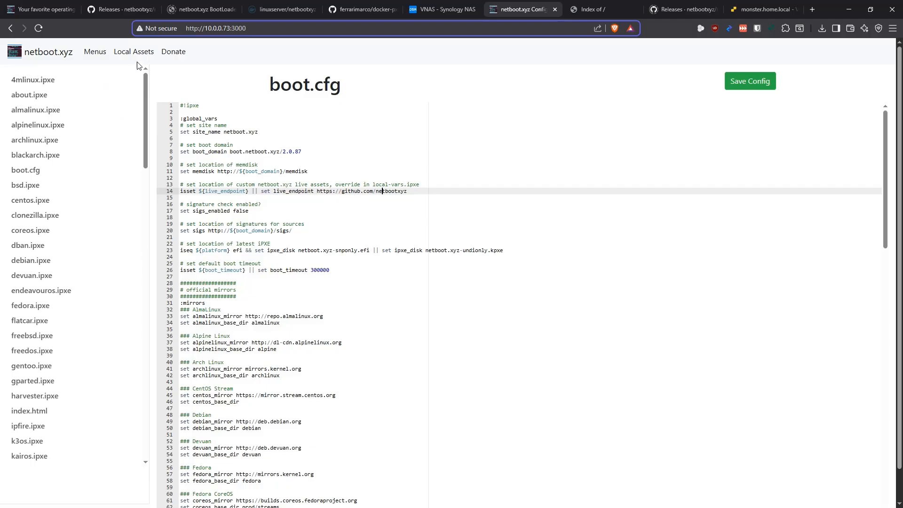
pyautogui.click(127, 53)
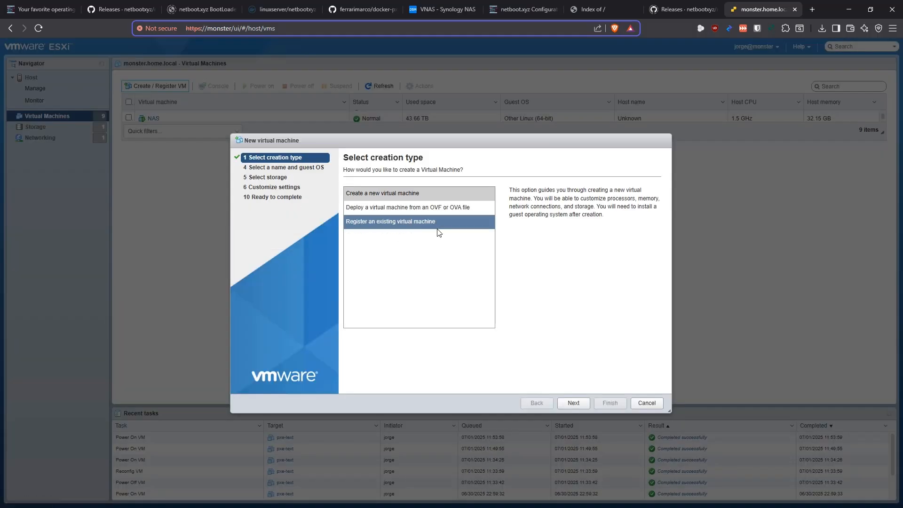
# - Start creating a new virtual machine and name it pxetest
pyautogui.click(420, 193)
pyautogui.click(574, 403)
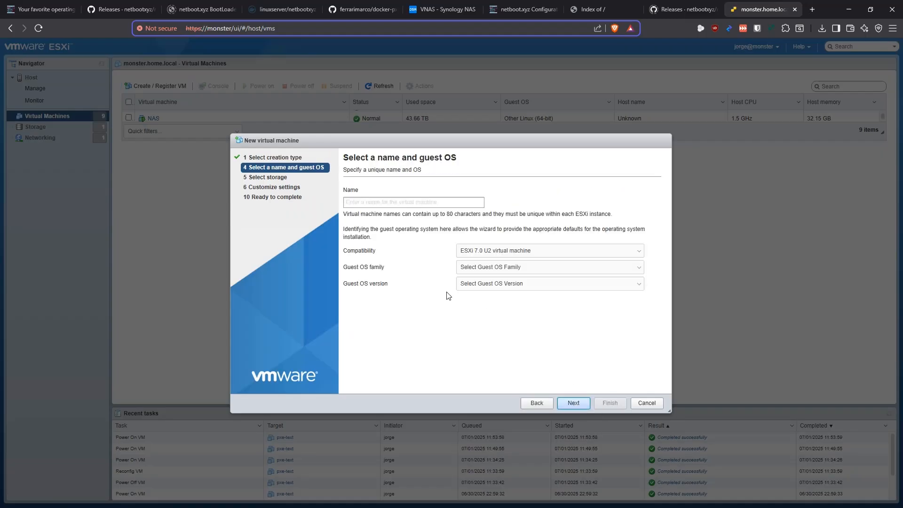
pyautogui.click(410, 202)
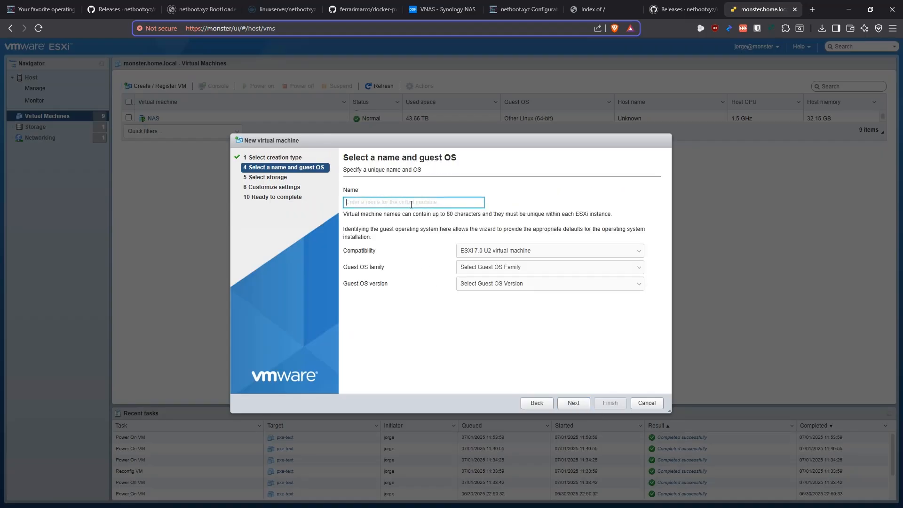
pyautogui.hotkey('alt', 'Tab')
pyautogui.click(440, 206)
pyautogui.write('pxetest')
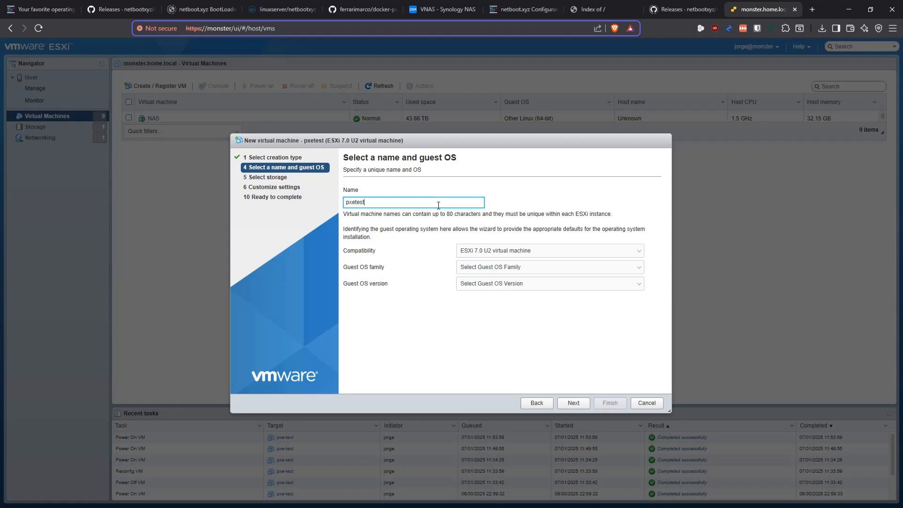
# - Set the guest OS to Linux, Other Linux (64-bit), and keep the VMs datastore for storage
pyautogui.click(485, 271)
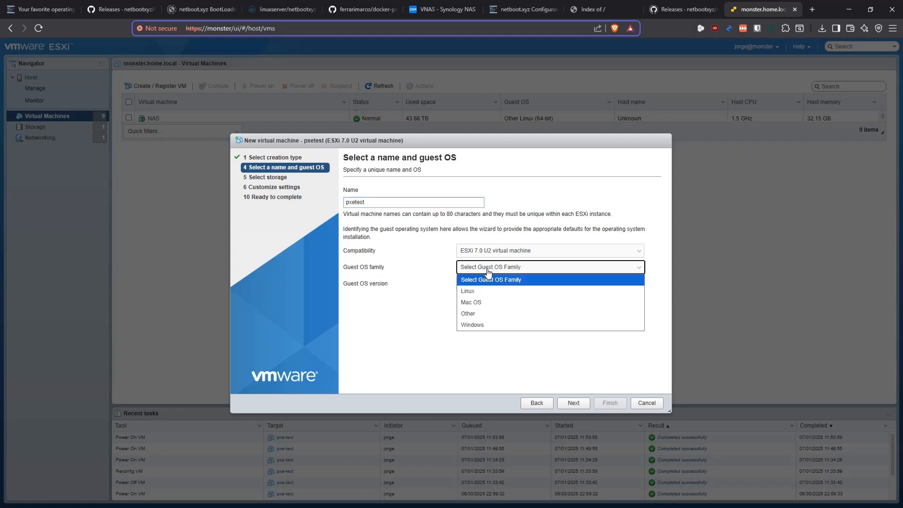
pyautogui.click(491, 291)
pyautogui.click(499, 286)
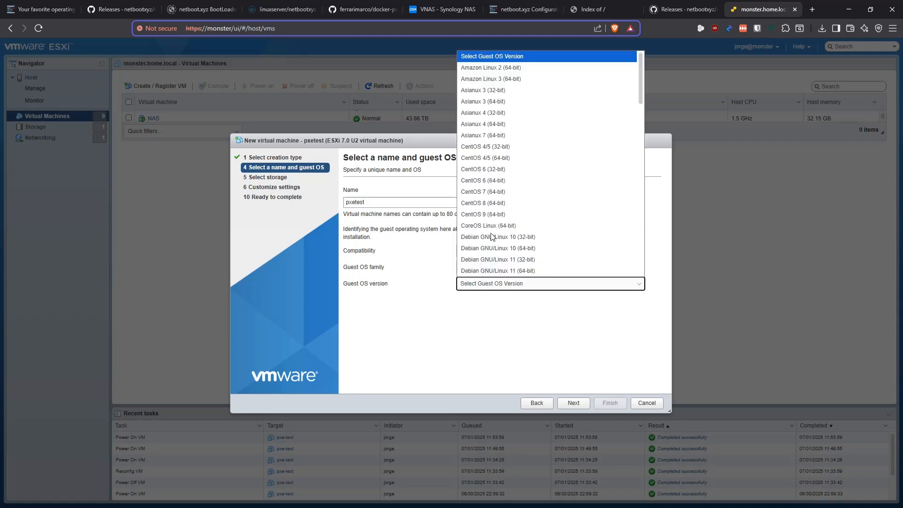
pyautogui.scroll(-10, 522, 211)
pyautogui.scroll(2, 526, 212)
pyautogui.scroll(-2, 526, 211)
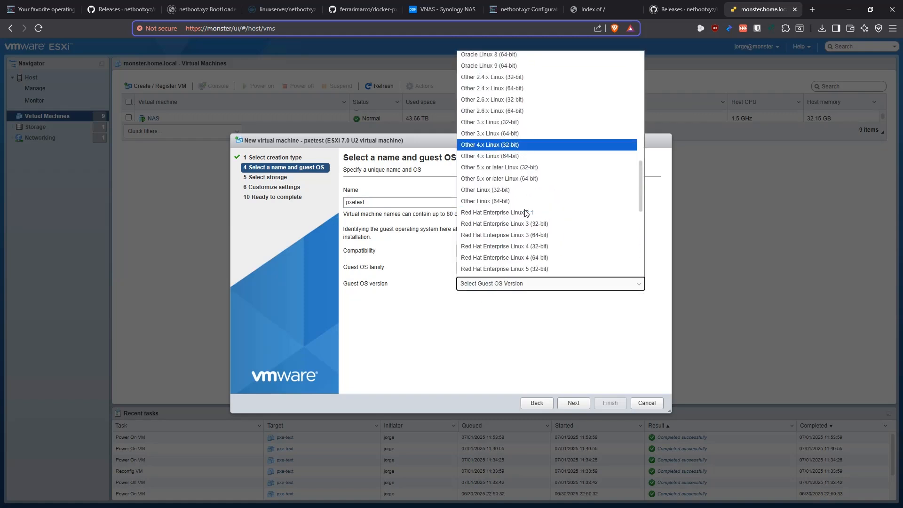
pyautogui.click(505, 175)
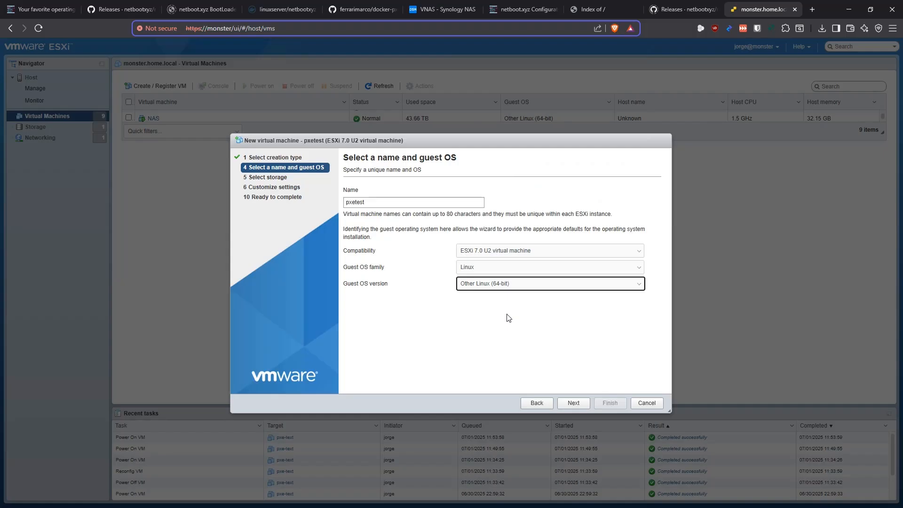
pyautogui.click(574, 403)
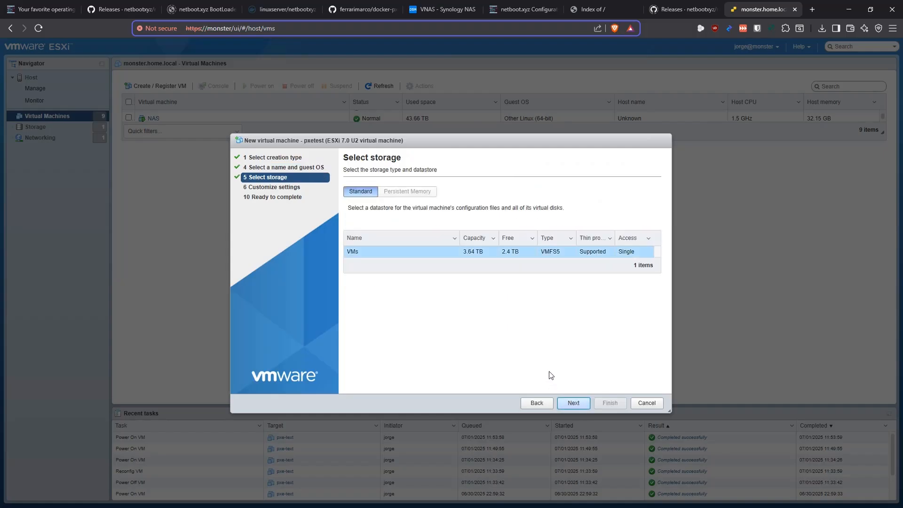
pyautogui.click(574, 402)
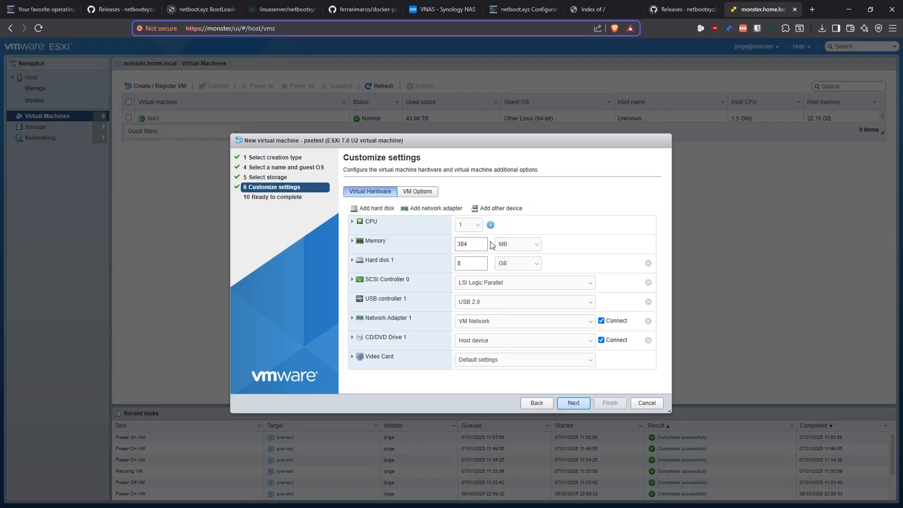
# - Give the virtual machine 4 CPUs and 2 GB of memory, and remove its hard disk and CD/DVD drive
pyautogui.click(478, 225)
pyautogui.click(469, 271)
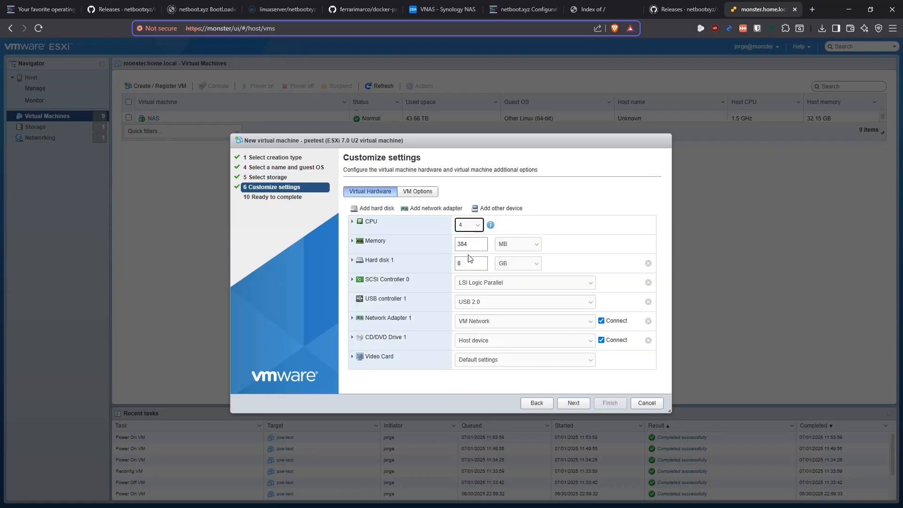
pyautogui.click(518, 245)
pyautogui.click(515, 264)
pyautogui.write('2')
pyautogui.click(649, 263)
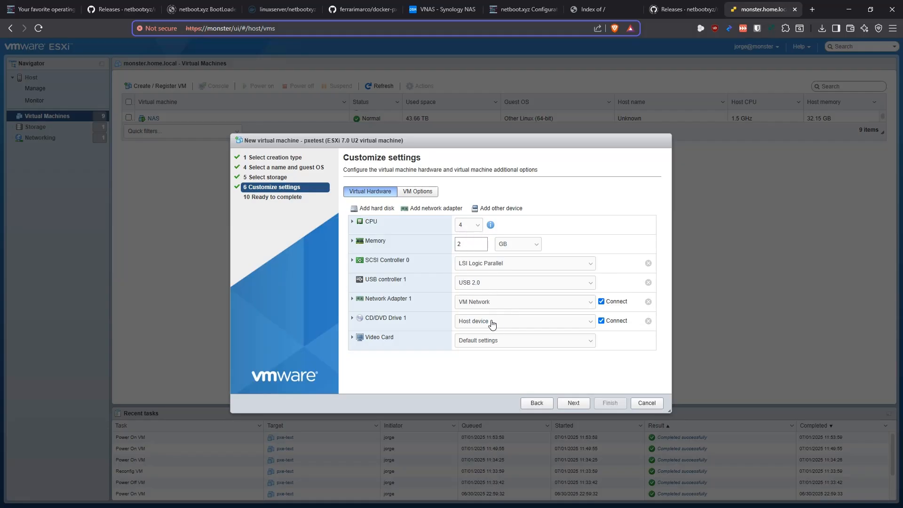
pyautogui.click(649, 321)
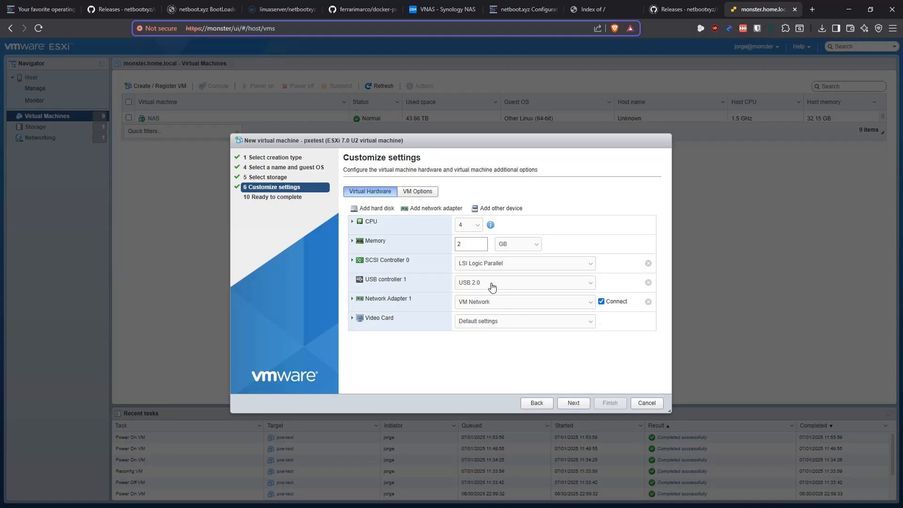
# - Re-enter the memory size as 2 GB and finish creating the pxetest virtual machine
pyautogui.click(468, 243)
pyautogui.click(474, 244)
pyautogui.click(466, 351)
pyautogui.click(472, 244)
pyautogui.write('2')
pyautogui.click(575, 405)
pyautogui.click(610, 402)
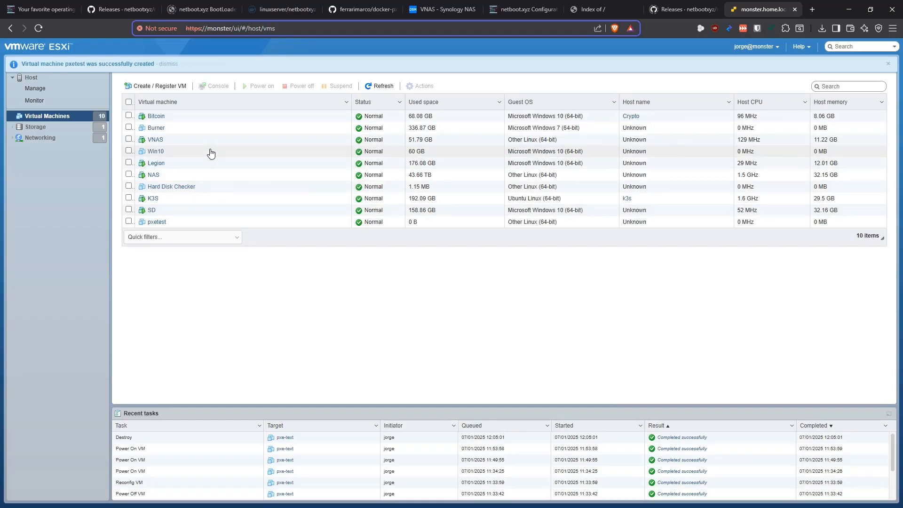
# - Power on the pxetest virtual machine and open its console in a new browser tab
pyautogui.click(163, 226)
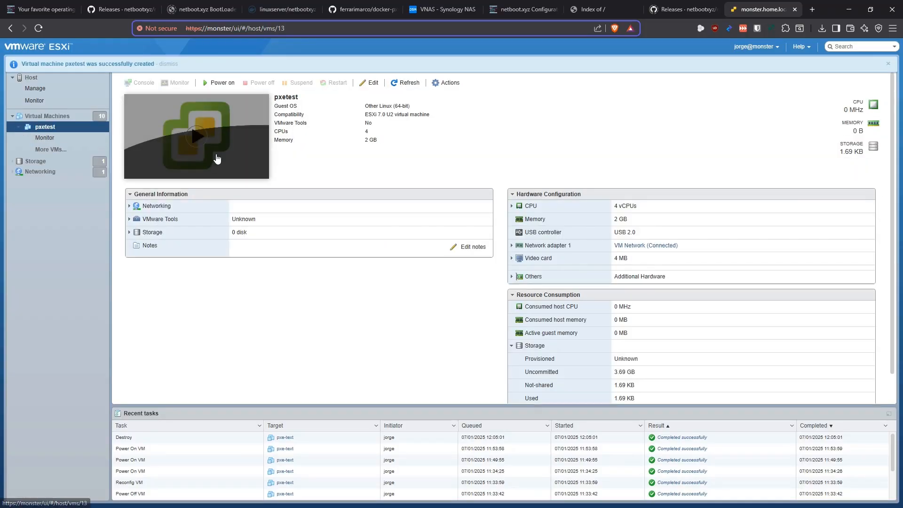
pyautogui.click(171, 67)
pyautogui.click(219, 83)
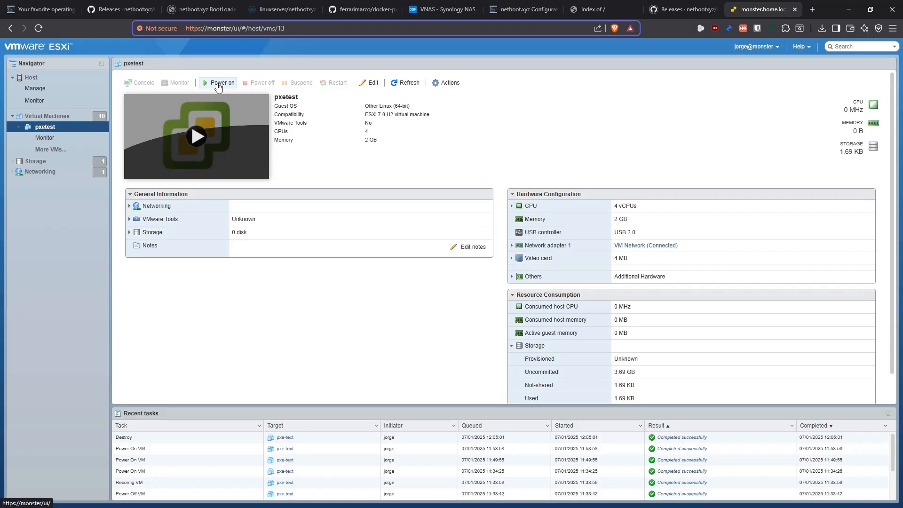
pyautogui.click(152, 88)
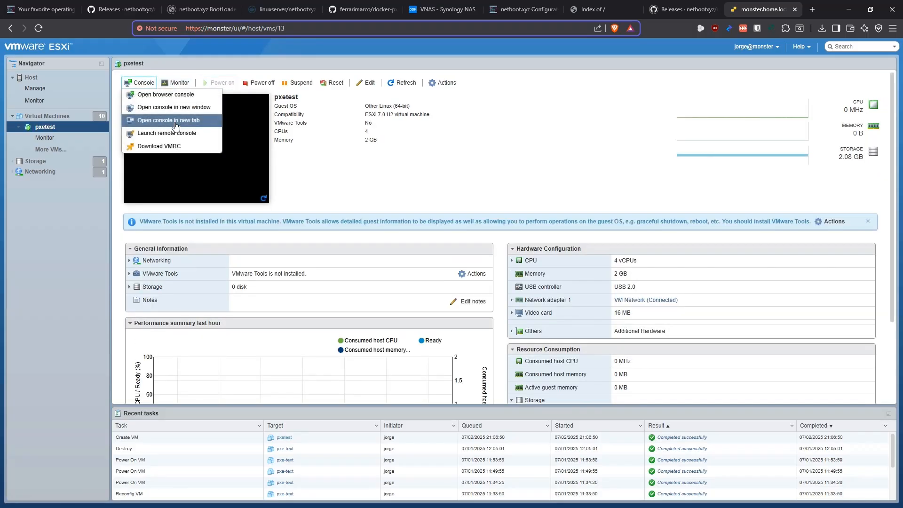
pyautogui.click(153, 118)
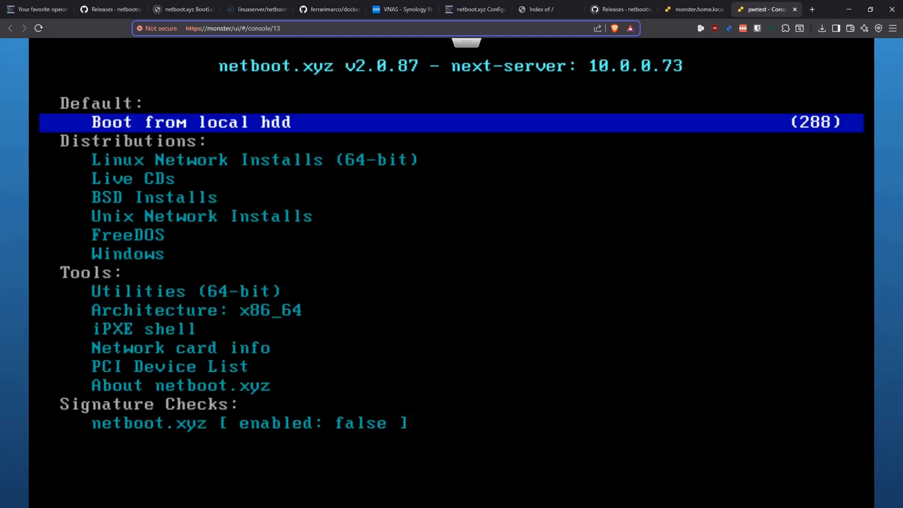
# - In the netboot.xyz menu, go through Live CDs and Ubuntu to the Ubuntu Live 22.04 flavors
pyautogui.press('Down')
pyautogui.press('Up')
pyautogui.press('Down')
pyautogui.press('Down')
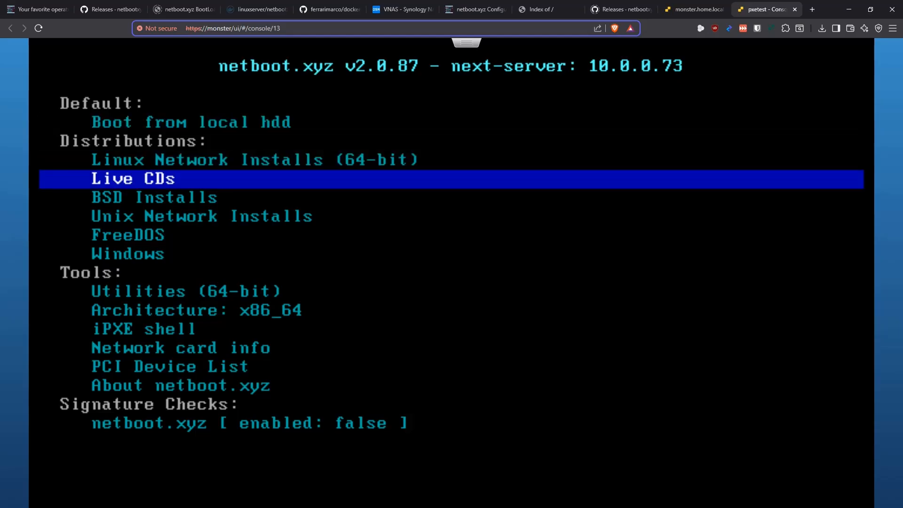
pyautogui.press('Return')
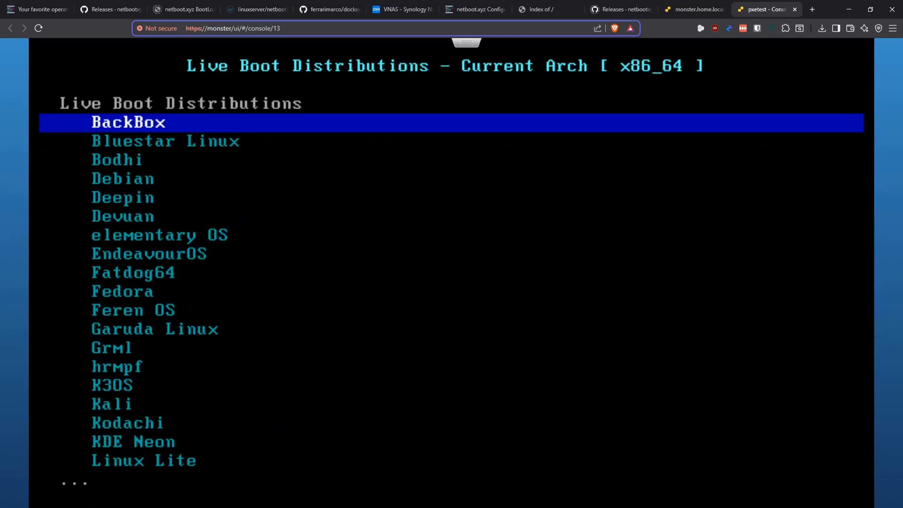
pyautogui.press('Up')
pyautogui.press('Up')
pyautogui.press('Up')
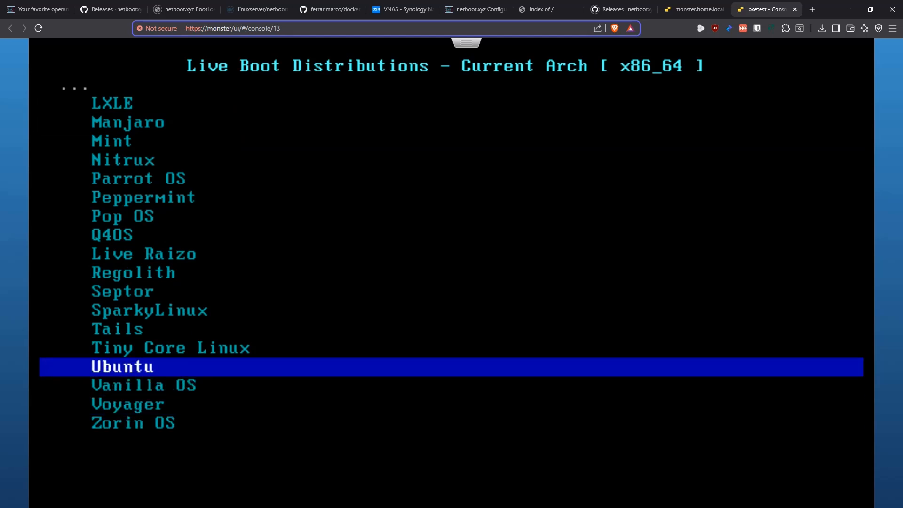
pyautogui.press('Return')
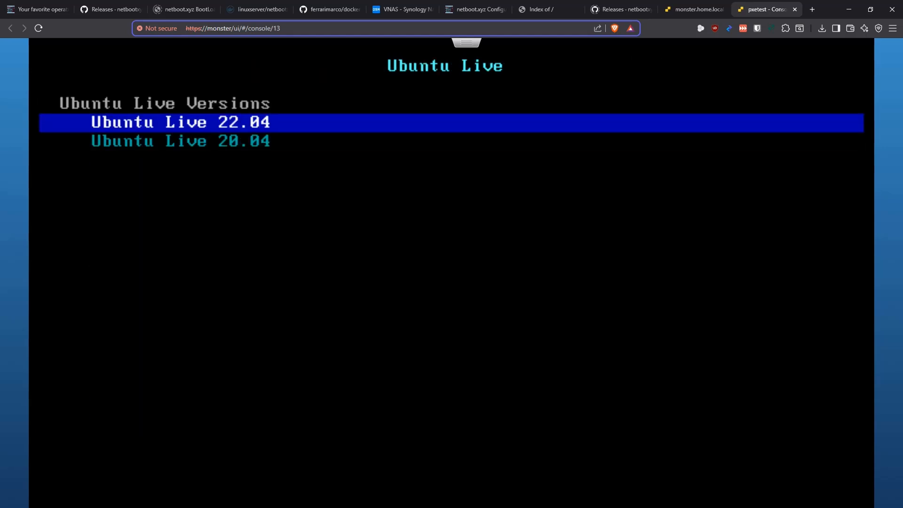
pyautogui.press('Return')
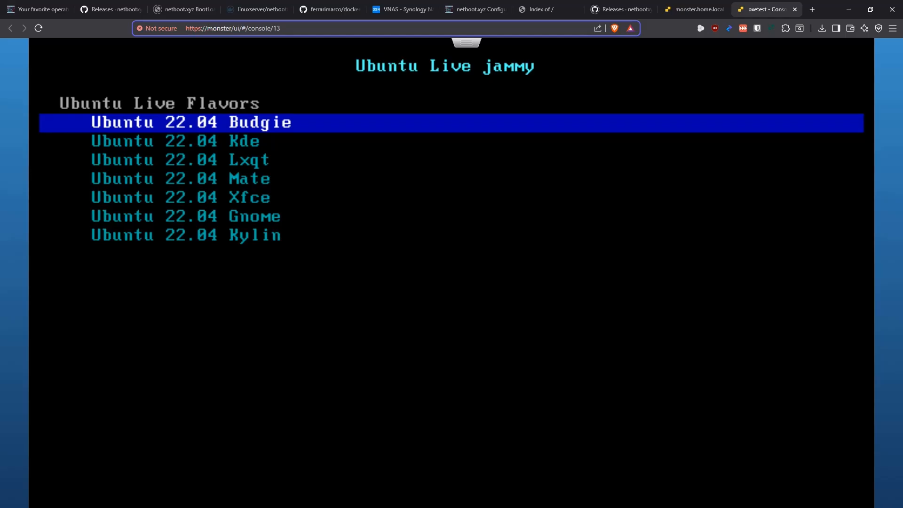
# - Try to boot the Ubuntu 22.04 Gnome live flavor over the network
pyautogui.press('Down')
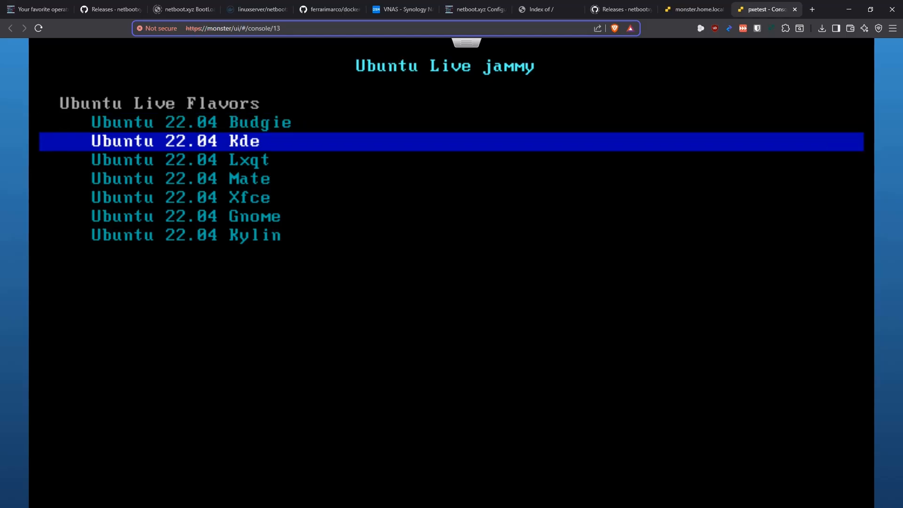
pyautogui.press('Down')
pyautogui.press('Down')
pyautogui.press('Down')
pyautogui.press('Down')
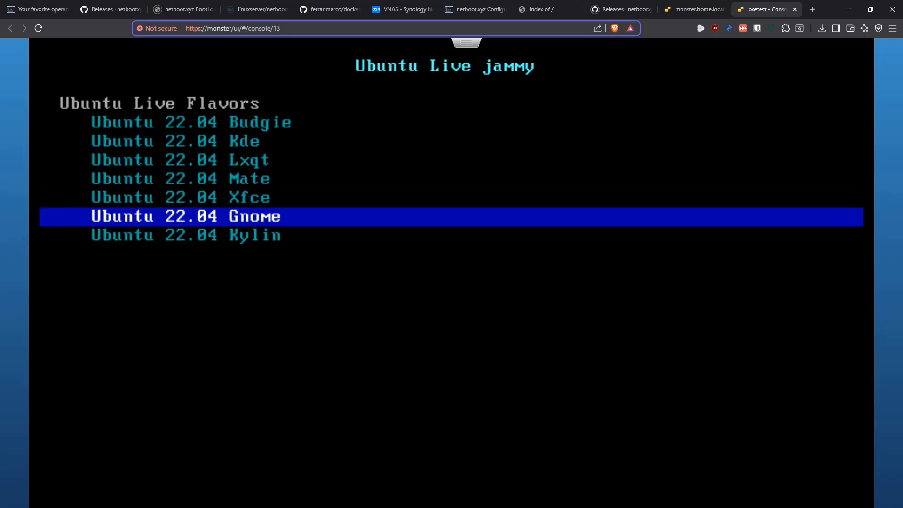
pyautogui.press('Return')
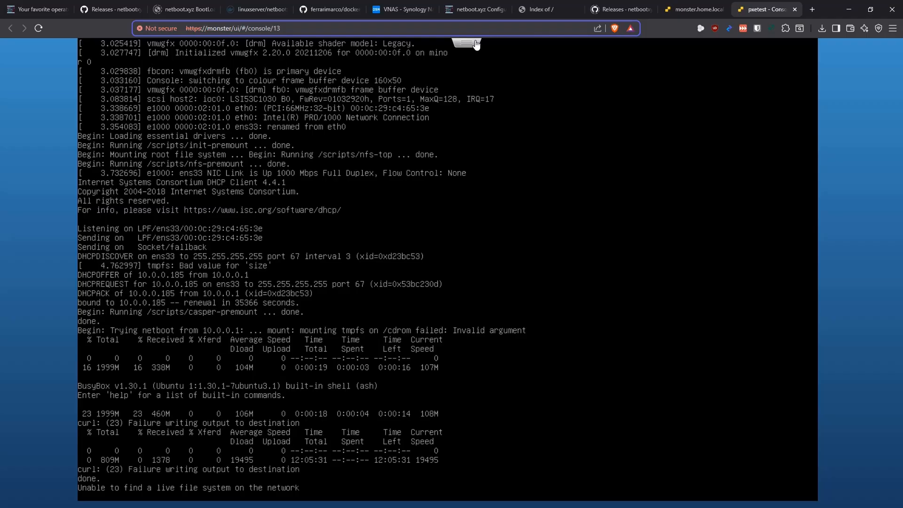
# - Power off the pxetest virtual machine and set its memory to 6 GB
pyautogui.click(692, 9)
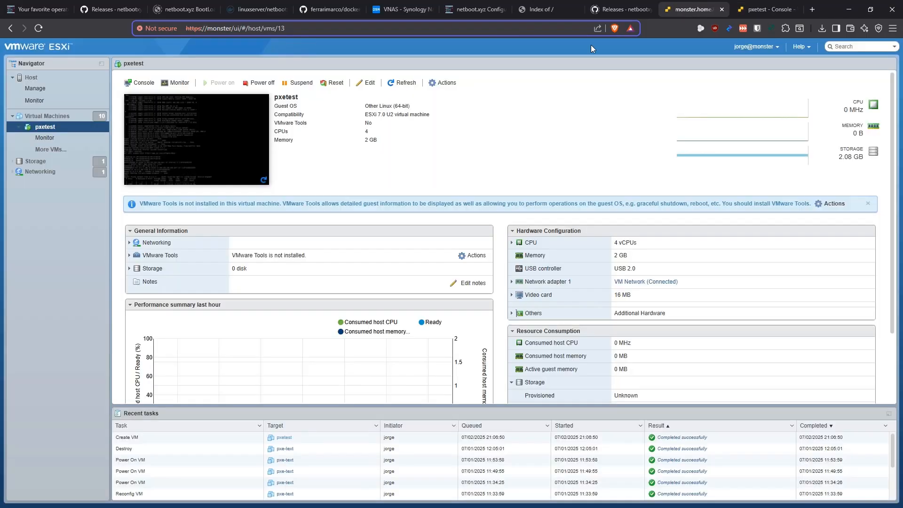
pyautogui.click(260, 83)
pyautogui.click(523, 307)
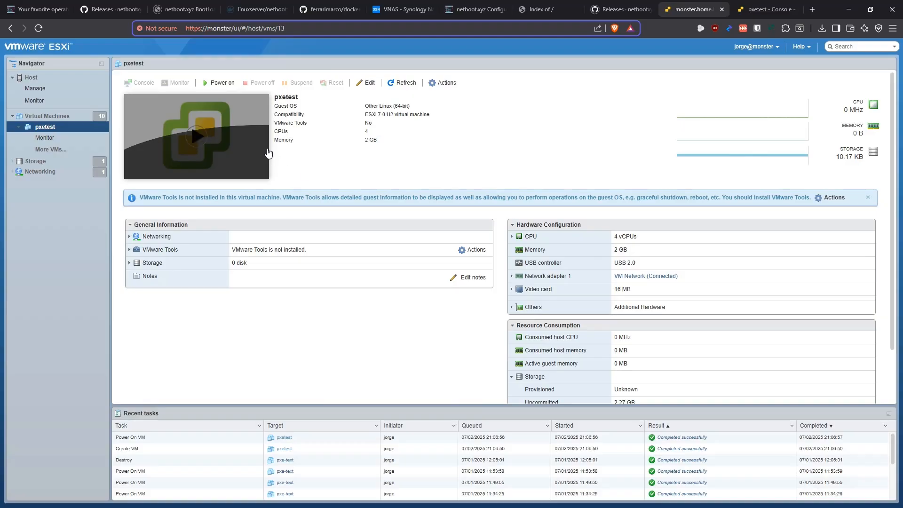
pyautogui.click(369, 83)
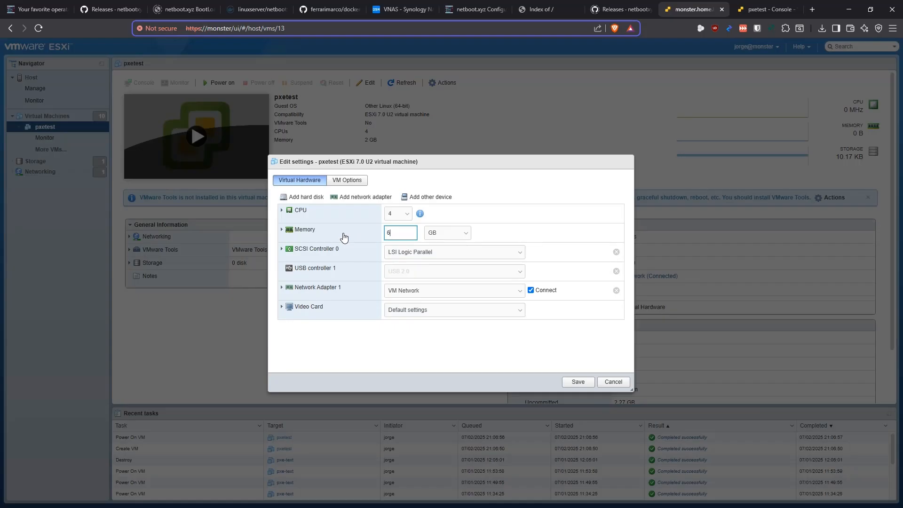
pyautogui.click(583, 383)
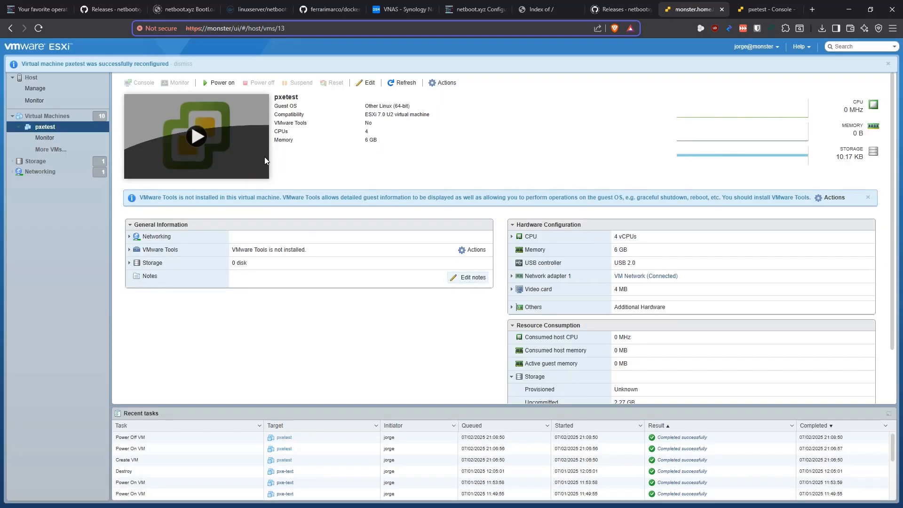
# - Power pxetest back on and return to its console to reach the netboot.xyz boot menu
pyautogui.click(184, 64)
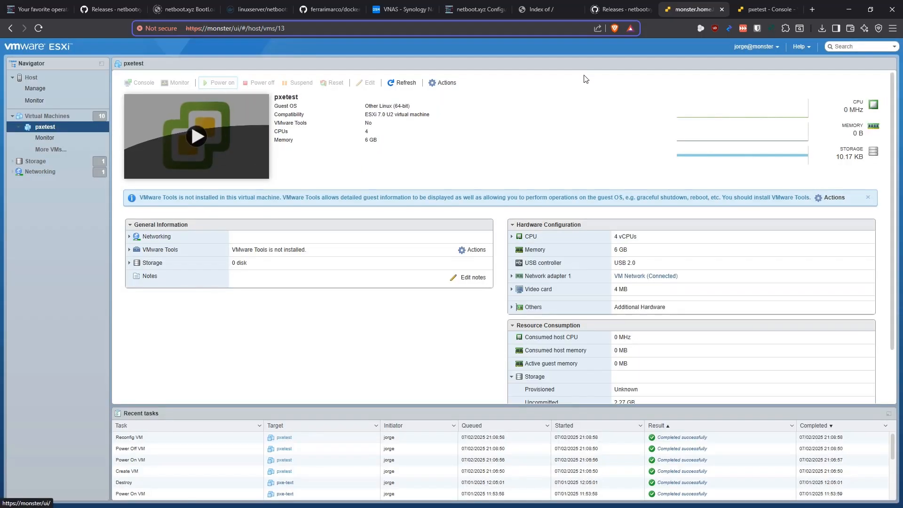
pyautogui.click(764, 9)
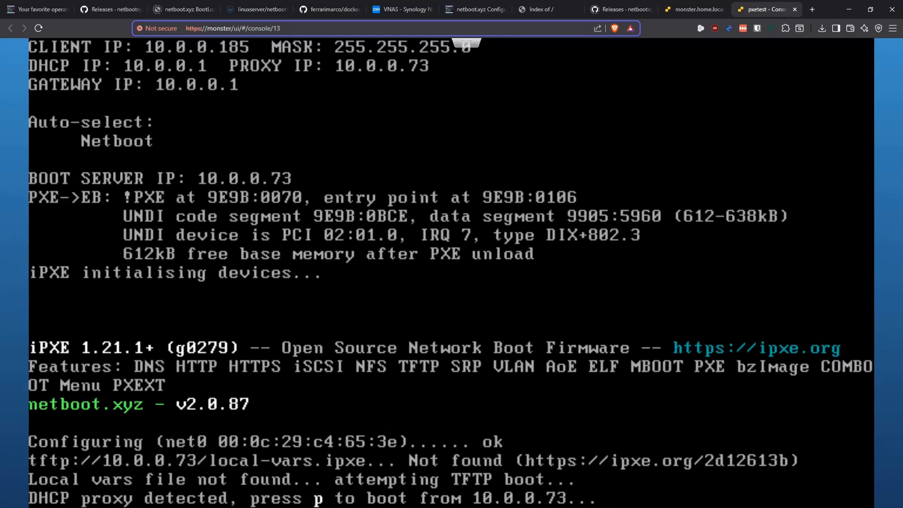
pyautogui.press('Down')
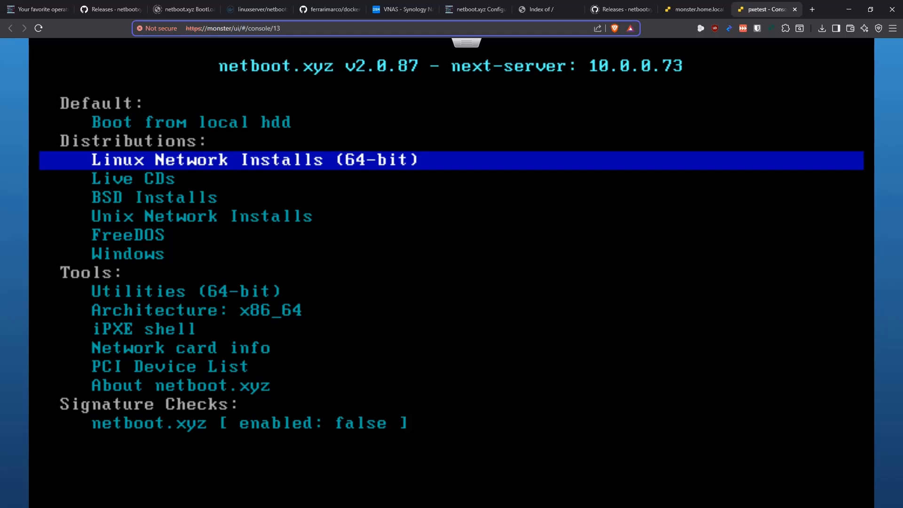
# - Look over the netboot.xyz main menu entries from Boot from local hdd down to Utilities (64-bit)
pyautogui.press('Up')
pyautogui.press('Down')
pyautogui.press('Up')
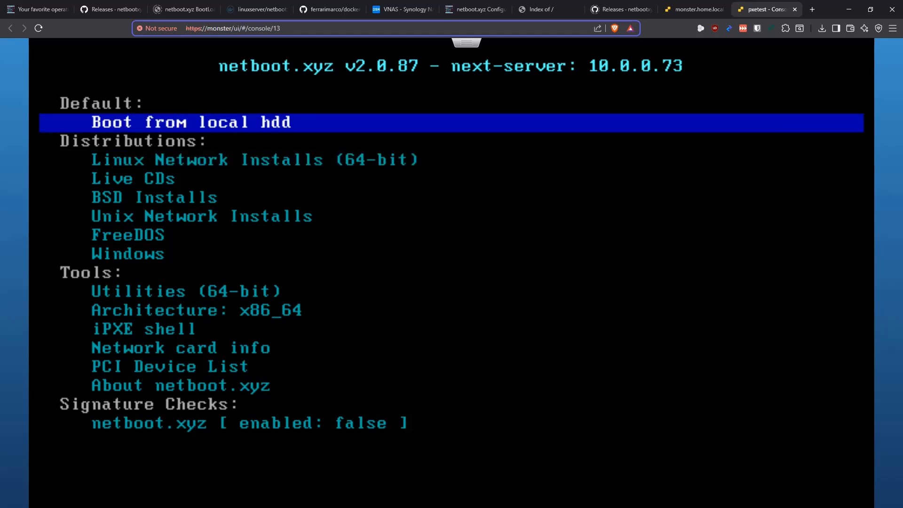
pyautogui.press('Down')
pyautogui.press('Down')
pyautogui.press('Down')
pyautogui.press('Down')
pyautogui.press('Down')
pyautogui.press('Down')
pyautogui.press('Down')
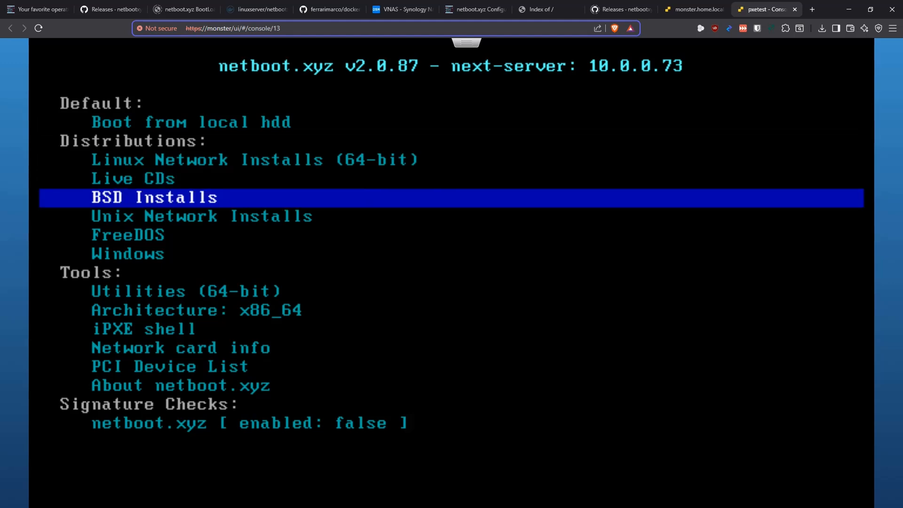
pyautogui.press('Up')
pyautogui.press('Down')
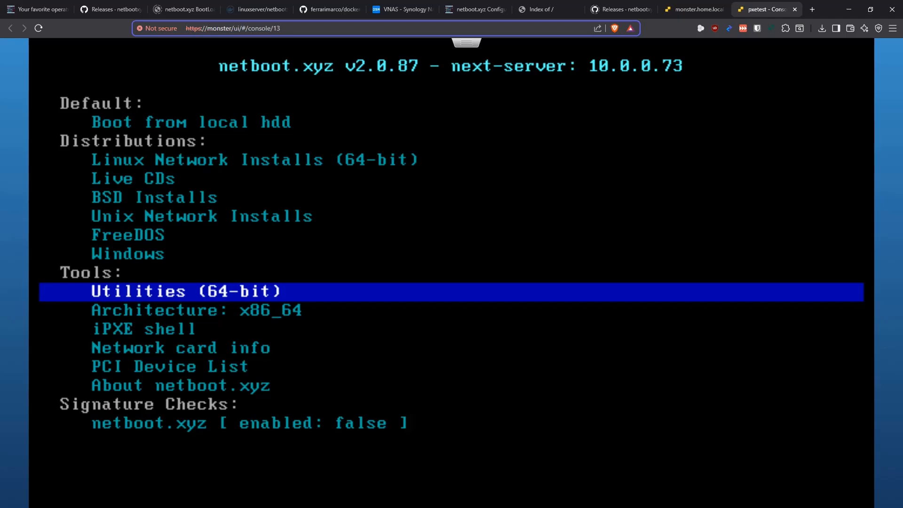
# - Switch the boot architecture from x86_64 to i386 and back to x86_64 in the netboot.xyz main menu
pyautogui.press('Down')
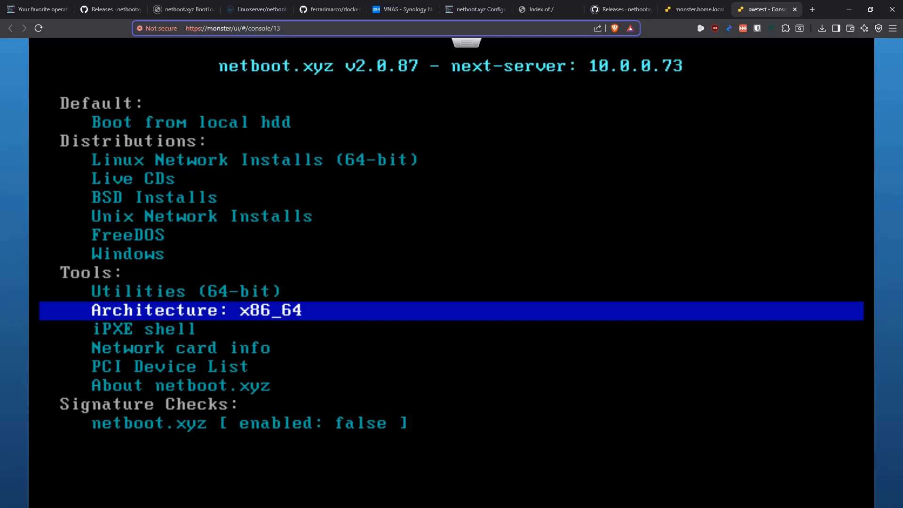
pyautogui.press('Return')
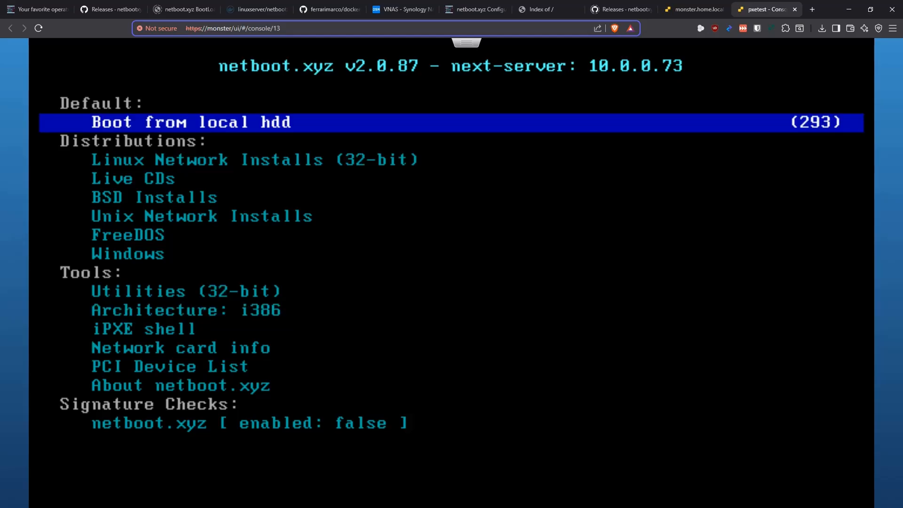
pyautogui.press('Down')
pyautogui.press('Down')
pyautogui.press('Down')
pyautogui.press('Down')
pyautogui.press('Down')
pyautogui.press('Down')
pyautogui.press('Down')
pyautogui.press('Down')
pyautogui.press('Return')
# - Open the Utilities (64-bit) list from the Tools section of the main menu
pyautogui.press('Down')
pyautogui.press('Down')
pyautogui.press('Down')
pyautogui.press('Down')
pyautogui.press('Down')
pyautogui.press('Down')
pyautogui.press('Down')
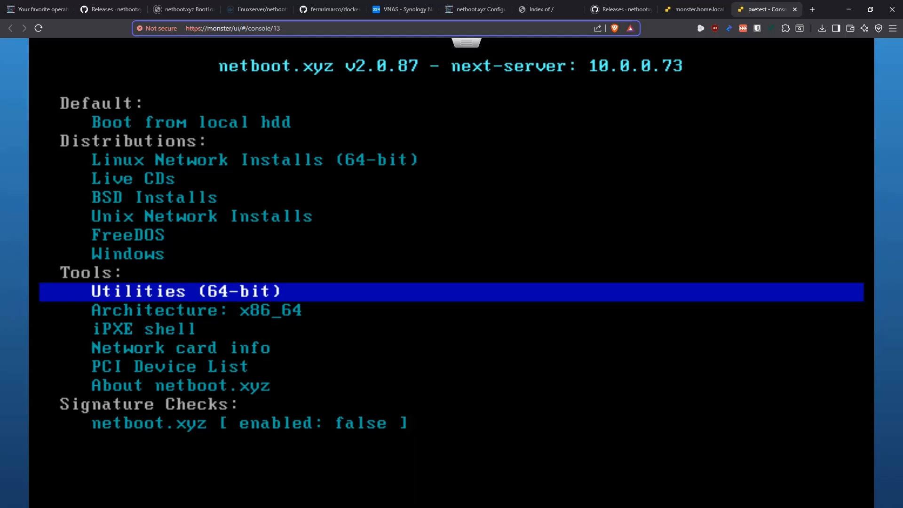
pyautogui.press('Return')
# - Look through the available utilities, including Clonezilla, Memtest86+ and ShredOS, and return to the main menu
pyautogui.press('Down')
pyautogui.press('Down')
pyautogui.press('Down')
pyautogui.press('Down')
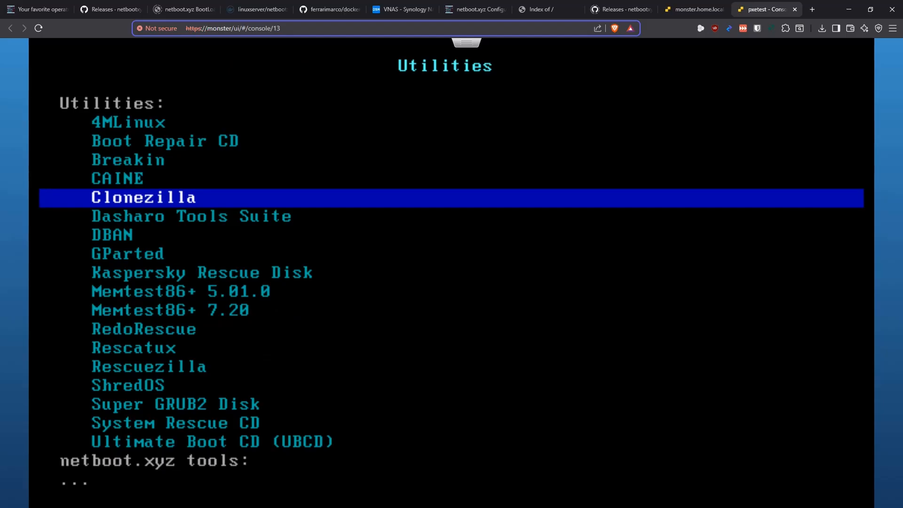
pyautogui.press('Up')
pyautogui.press('Up')
pyautogui.press('Up')
pyautogui.press('Down')
pyautogui.press('Down')
pyautogui.press('Down')
pyautogui.press('Down')
pyautogui.press('Down')
pyautogui.press('Down')
pyautogui.press('Down')
pyautogui.press('Down')
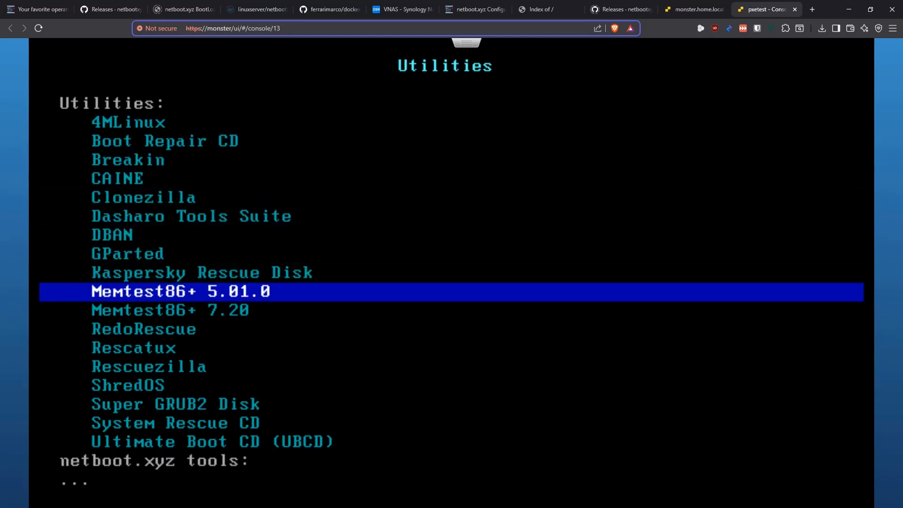
pyautogui.press('Down')
pyautogui.press('Down')
pyautogui.press('Down')
pyautogui.press('Down')
pyautogui.press('Down')
pyautogui.press('Down')
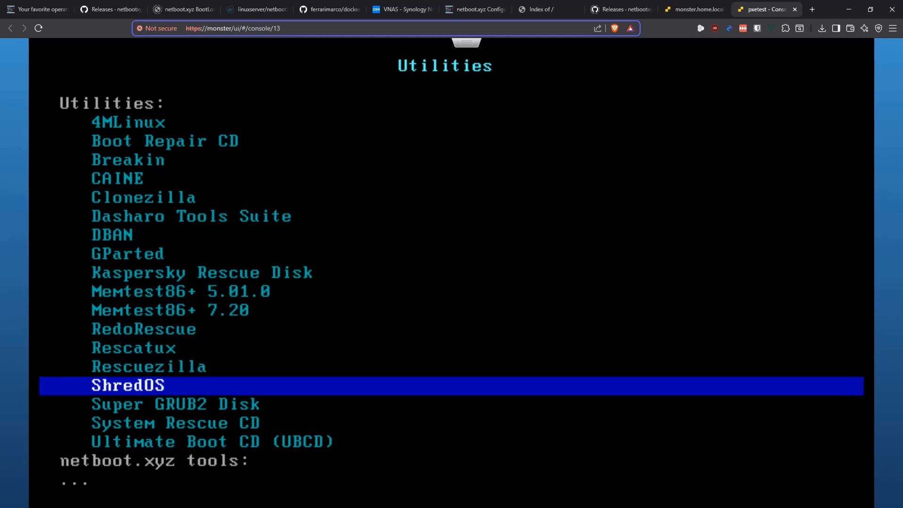
pyautogui.press('Up')
pyautogui.press('Down')
pyautogui.press('Down')
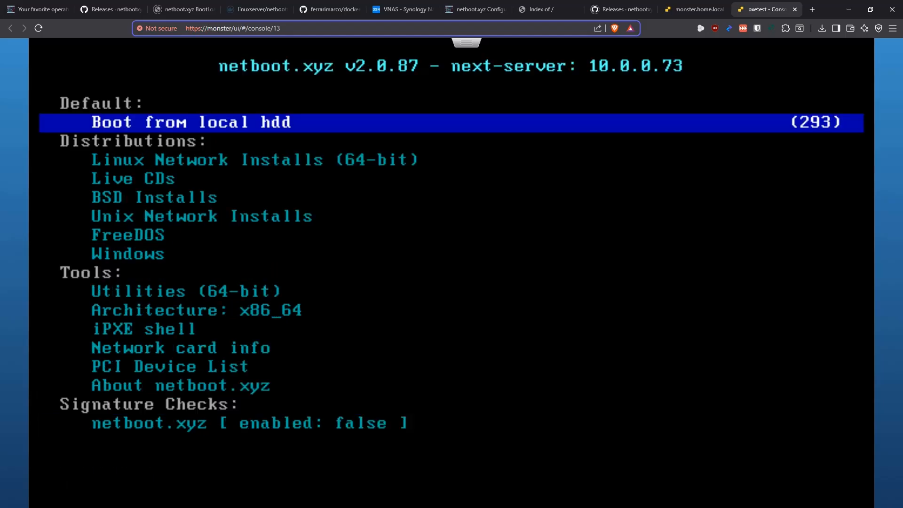
# - Examine the remaining main menu entries, from the distributions down through the tools and signature checks
pyautogui.press('Down')
pyautogui.press('Down')
pyautogui.press('Down')
pyautogui.press('Down')
pyautogui.press('Down')
pyautogui.press('Down')
pyautogui.press('Down')
pyautogui.press('Down')
pyautogui.press('Down')
pyautogui.press('Down')
pyautogui.press('Down')
pyautogui.press('Down')
pyautogui.press('Down')
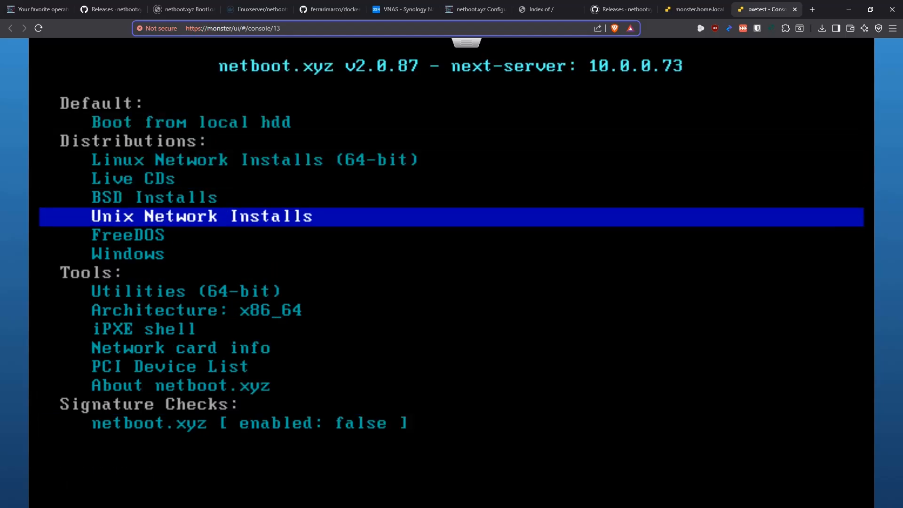
pyautogui.press('Up')
pyautogui.press('Up')
pyautogui.press('Up')
pyautogui.press('Up')
pyautogui.press('Up')
pyautogui.press('Up')
pyautogui.press('Up')
pyautogui.press('Up')
pyautogui.press('Up')
pyautogui.press('Up')
pyautogui.press('Up')
pyautogui.press('Up')
pyautogui.press('Up')
# - Open the Ubuntu Live 22.04 flavors within the Live CDs distributions
pyautogui.press('Down')
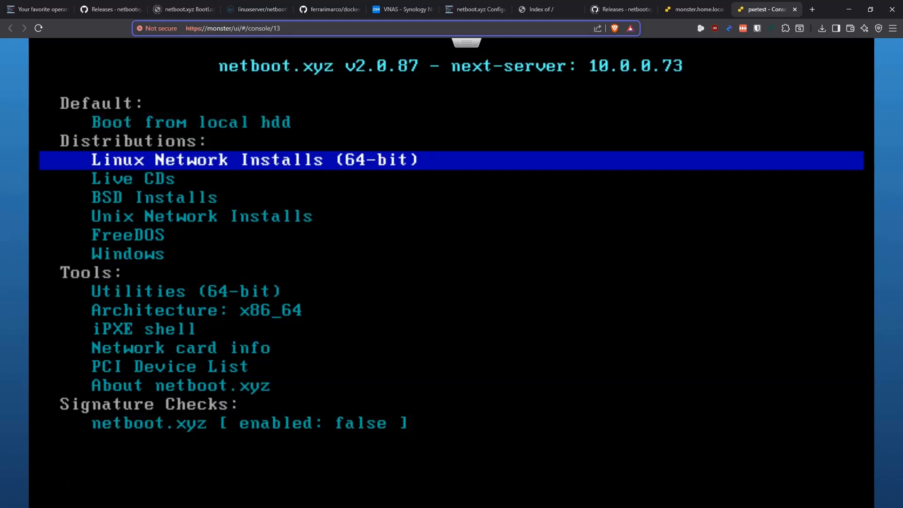
pyautogui.press('Down')
pyautogui.press('Return')
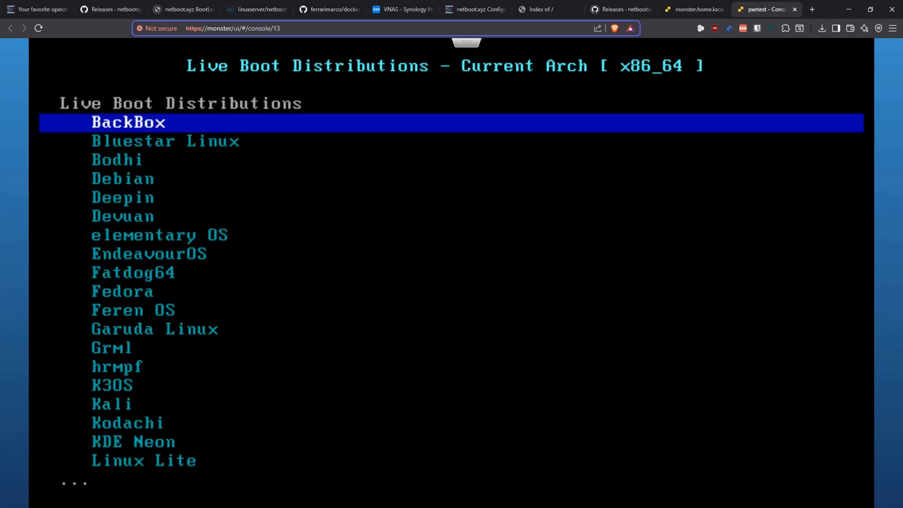
pyautogui.press('Up')
pyautogui.press('Up')
pyautogui.press('Up')
pyautogui.press('Up')
pyautogui.press('Return')
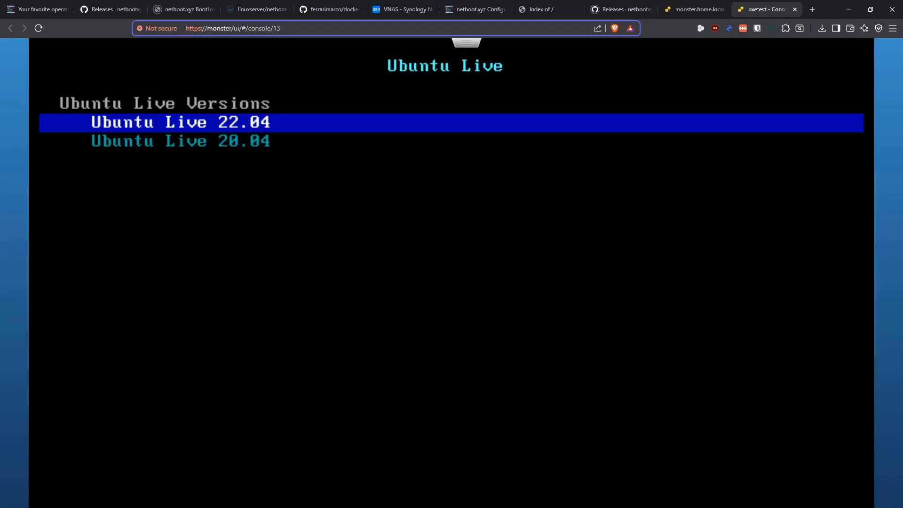
pyautogui.press('Return')
# - Boot the Ubuntu 22.04 Gnome live flavor over the network on the pxetest virtual machine
pyautogui.press('Down')
pyautogui.press('Down')
pyautogui.press('Down')
pyautogui.press('Down')
pyautogui.press('Down')
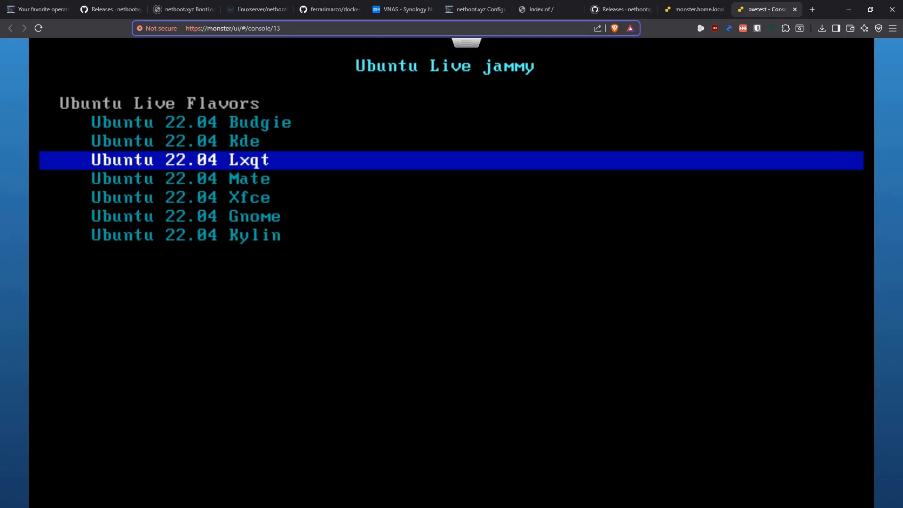
pyautogui.press('Return')
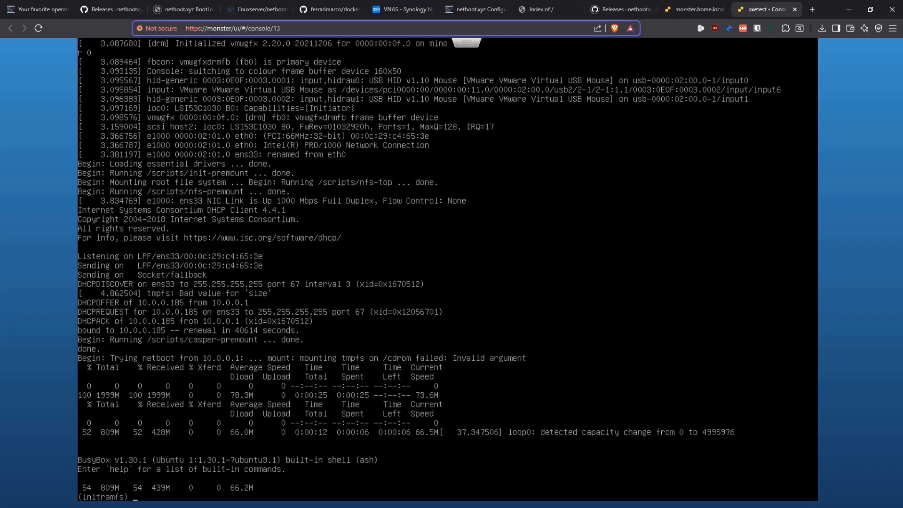
pyautogui.press('Return')
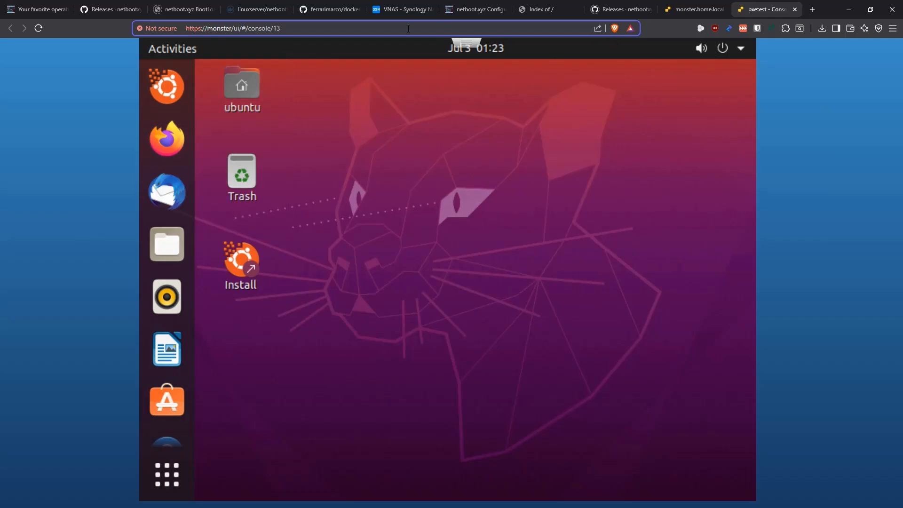
# - Switch to the netboot.xyz configuration page to view its remote and local assets
pyautogui.click(480, 12)
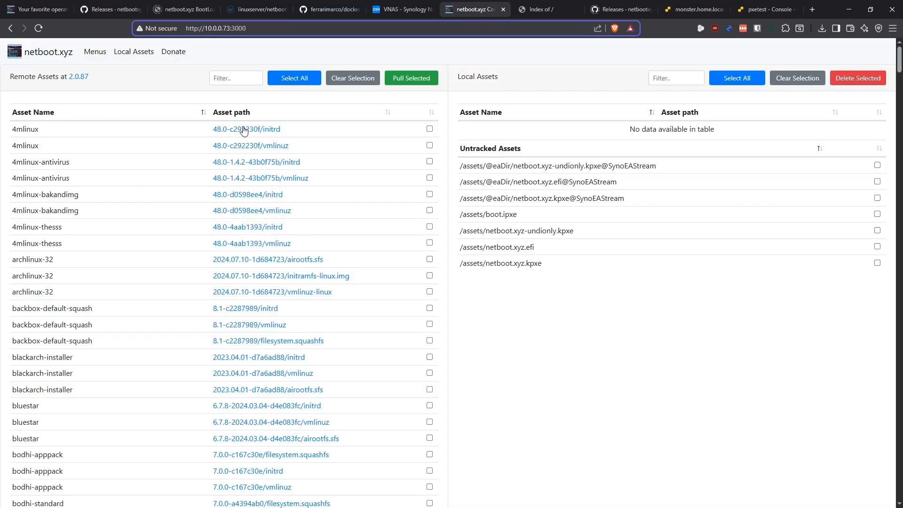